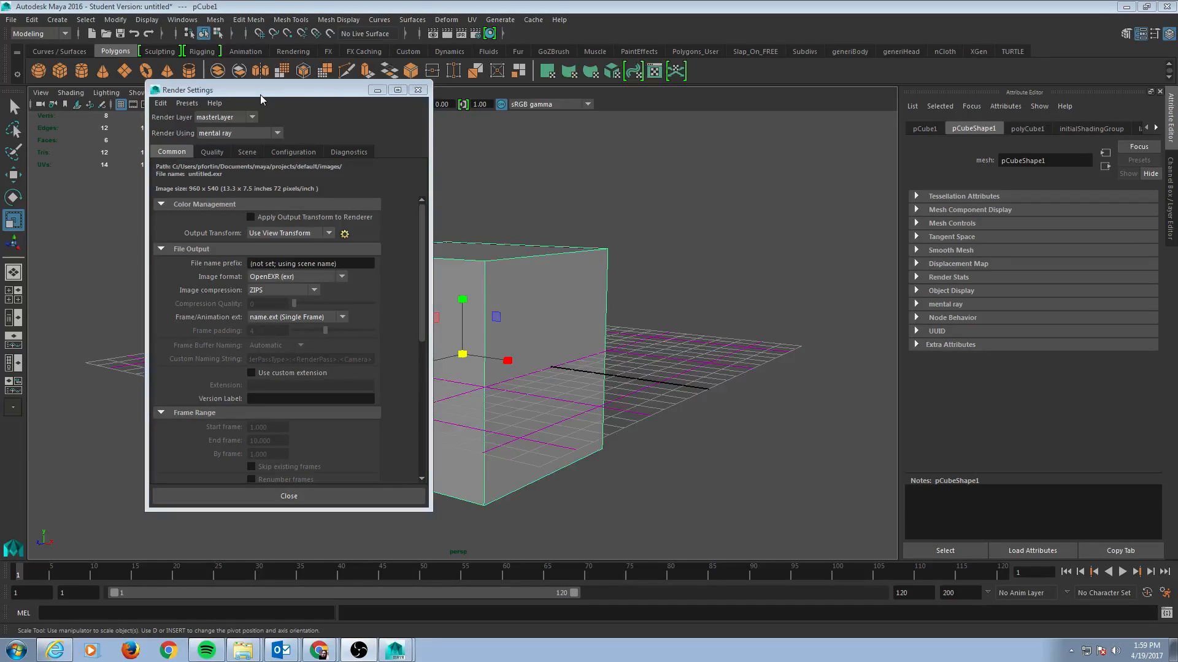
# Move the Render Settings window clear of the cube and raise the cube about 5.26 cm along Y onto the grid.
pyautogui.moveTo(260, 95); pyautogui.dragTo(978, 110)
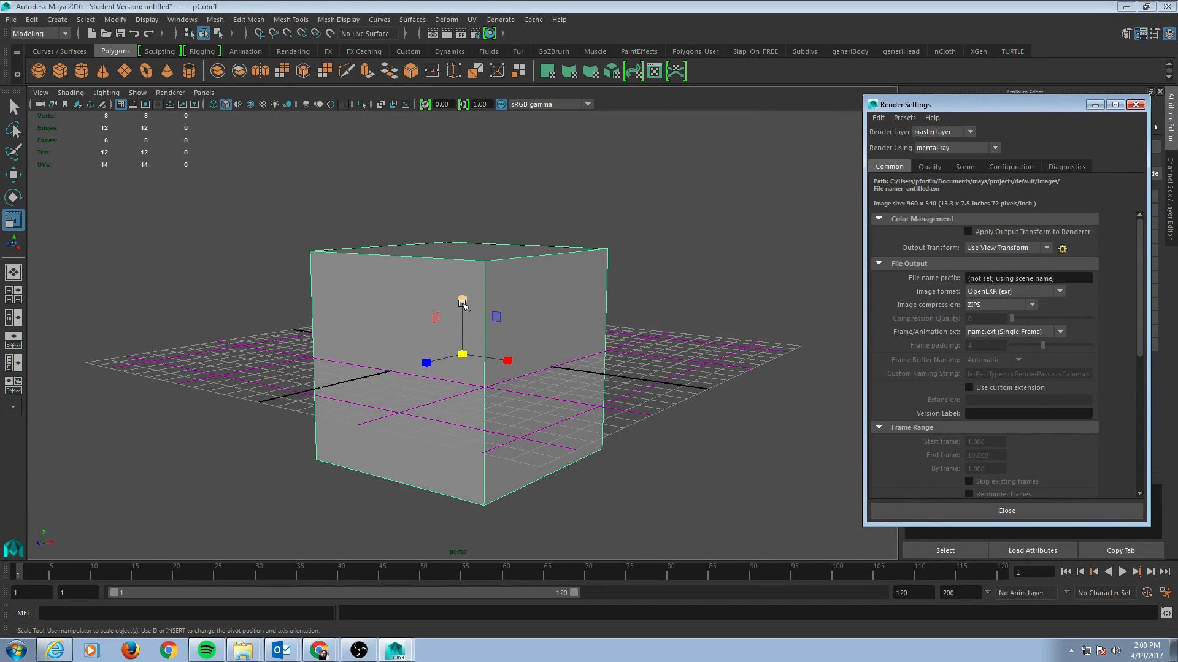
pyautogui.press('w')
pyautogui.moveTo(462, 300); pyautogui.dragTo(468, 179)
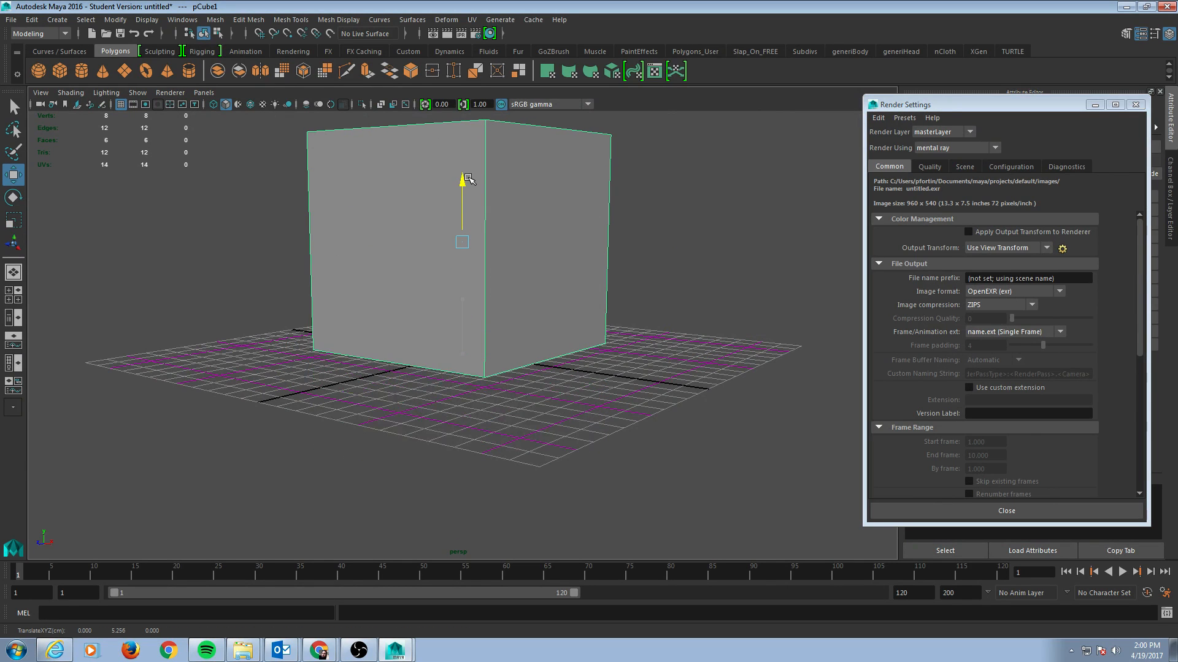
pyautogui.moveTo(596, 255)
pyautogui.keyDown('alt'); pyautogui.mouseDown()
pyautogui.moveTo(552, 258)
pyautogui.moveTo(592, 260)
pyautogui.moveTo(488, 228)
pyautogui.moveTo(555, 232)
pyautogui.moveTo(591, 258)
pyautogui.mouseUp(); pyautogui.keyUp('alt')
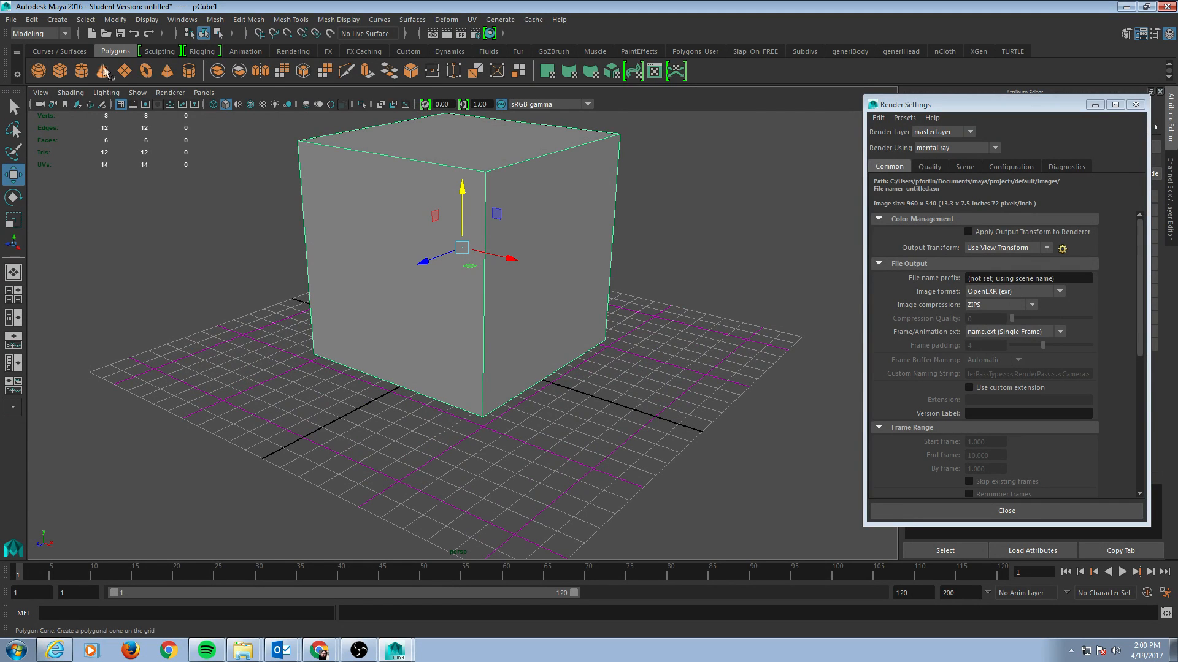
# Create a polygon plane under the cube and scale it up uniformly into a large ground surface extending well beyond the grid.
pyautogui.click(124, 71)
pyautogui.press('r')
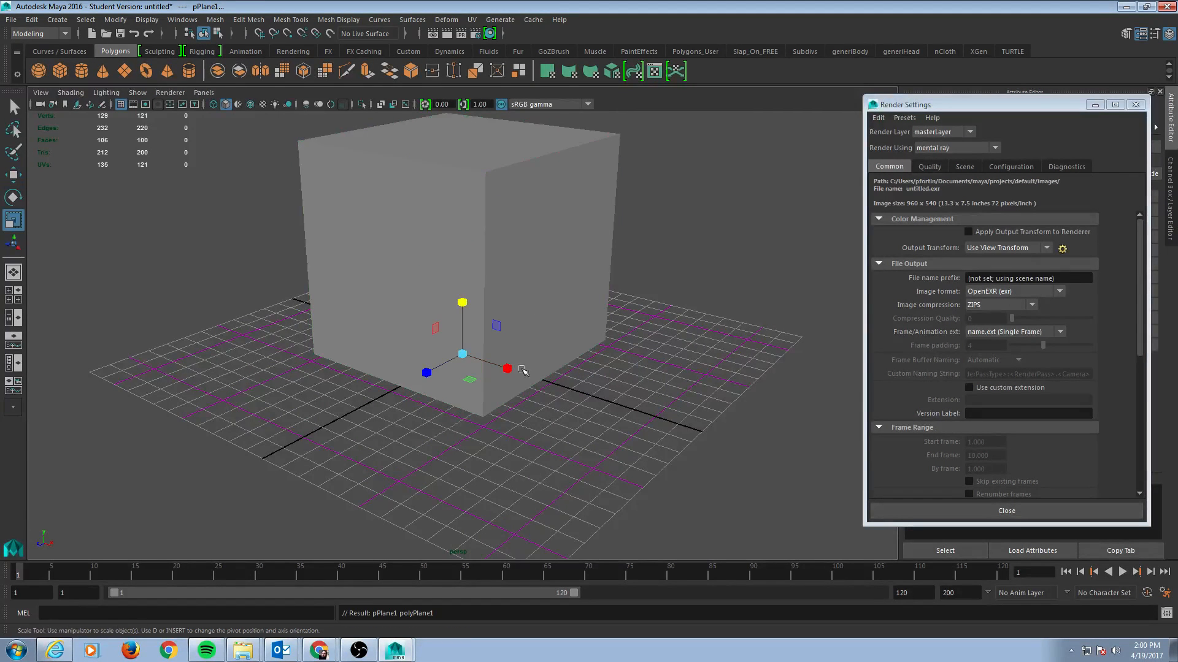
pyautogui.moveTo(462, 354); pyautogui.dragTo(588, 376)
pyautogui.keyDown('alt'); pyautogui.moveTo(462, 359); pyautogui.dragTo(579, 282); pyautogui.keyUp('alt')
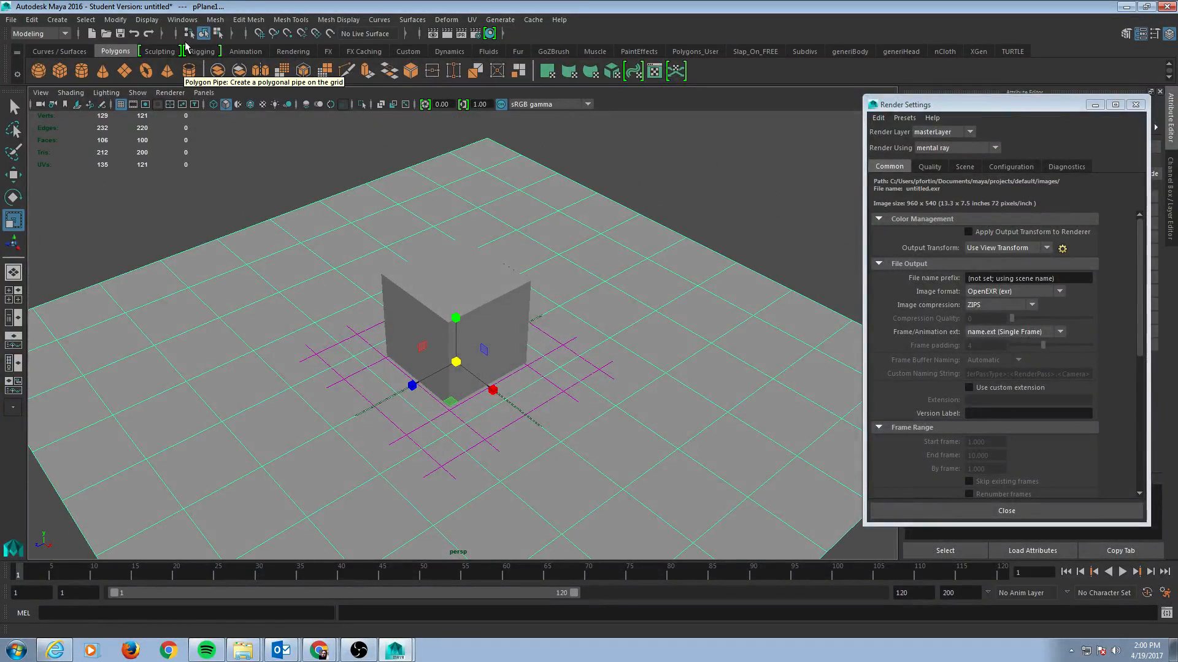
# Create an area light about 23 cm high and 21 cm along Z, with its target aimed at the cube.
pyautogui.click(292, 51)
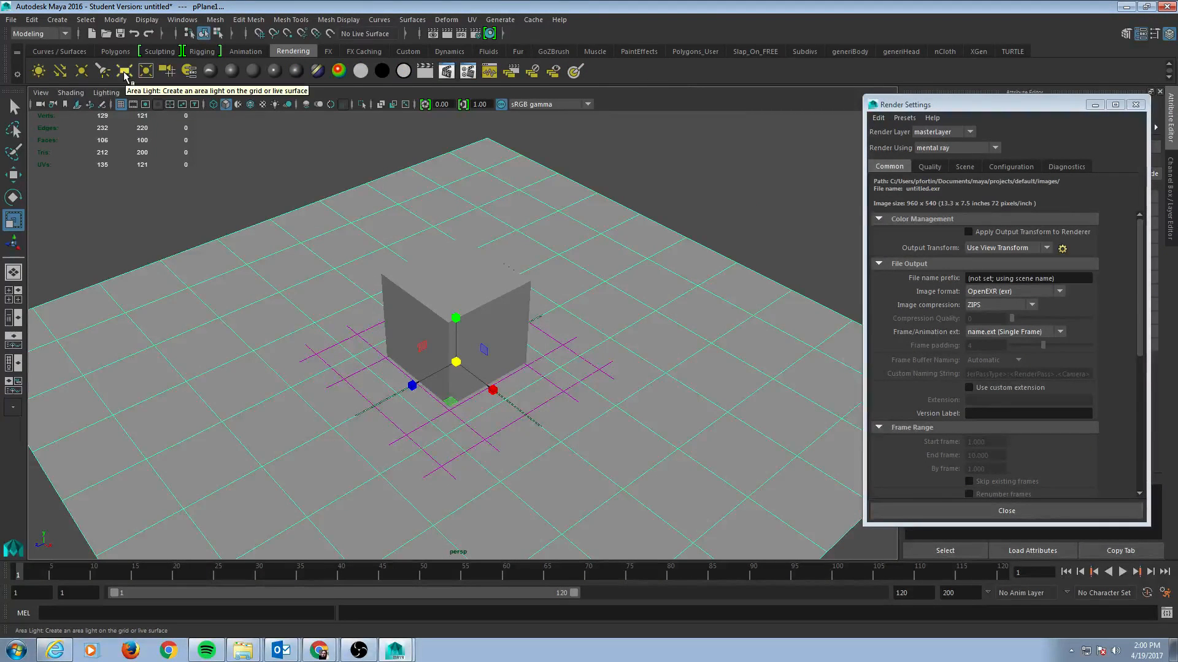
pyautogui.click(125, 72)
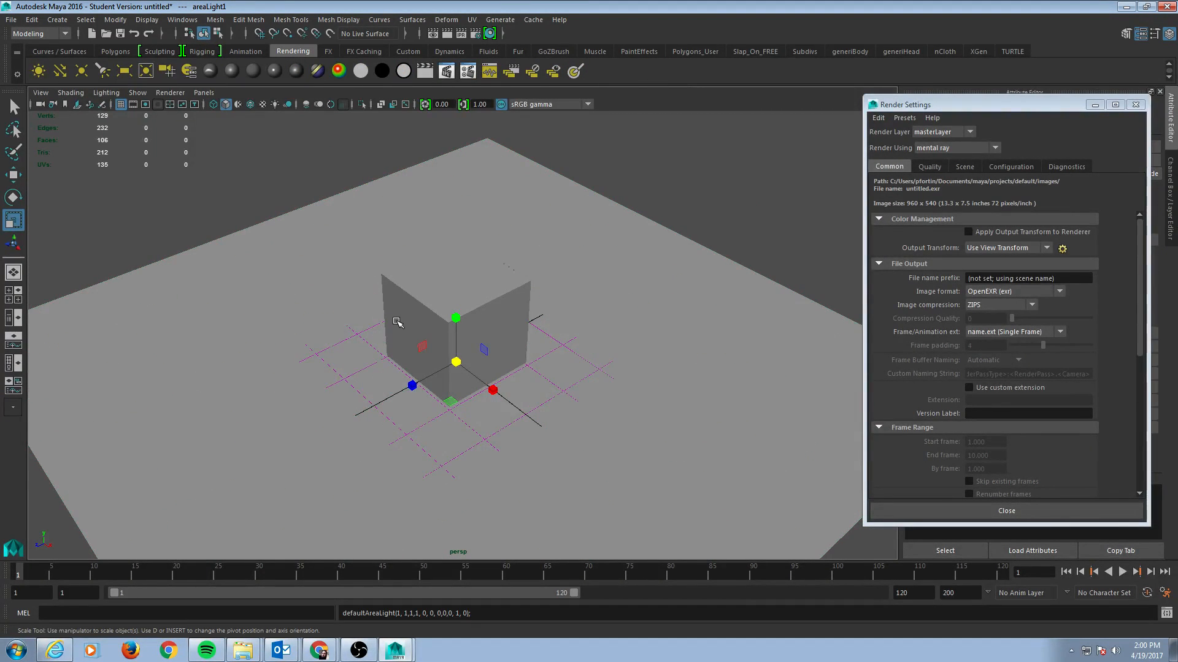
pyautogui.press('t')
pyautogui.moveTo(420, 381); pyautogui.dragTo(241, 298)
pyautogui.moveTo(463, 365); pyautogui.dragTo(419, 393)
pyautogui.moveTo(237, 282); pyautogui.dragTo(243, 189)
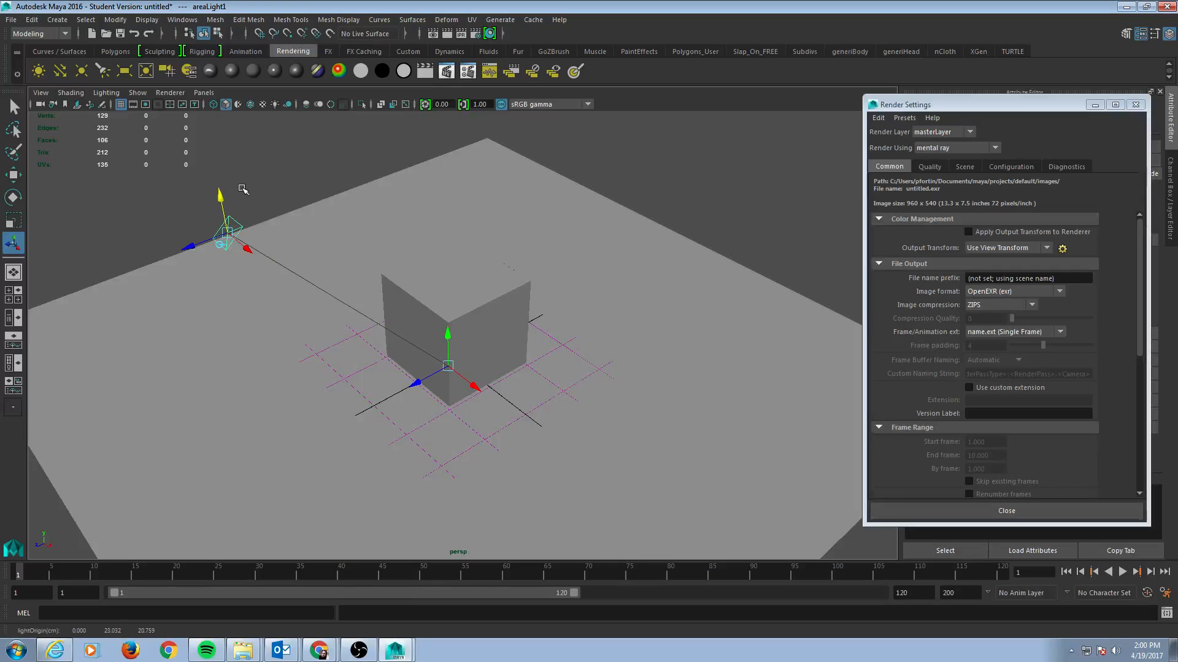
# Scale the area light up to several times its size and display the viewport with scene lighting.
pyautogui.press('r')
pyautogui.moveTo(228, 233); pyautogui.dragTo(352, 241)
pyautogui.moveTo(254, 257); pyautogui.dragTo(297, 266)
pyautogui.moveTo(260, 195); pyautogui.dragTo(270, 177)
pyautogui.keyDown('alt'); pyautogui.moveTo(376, 272); pyautogui.dragTo(365, 259); pyautogui.keyUp('alt')
pyautogui.press('7')
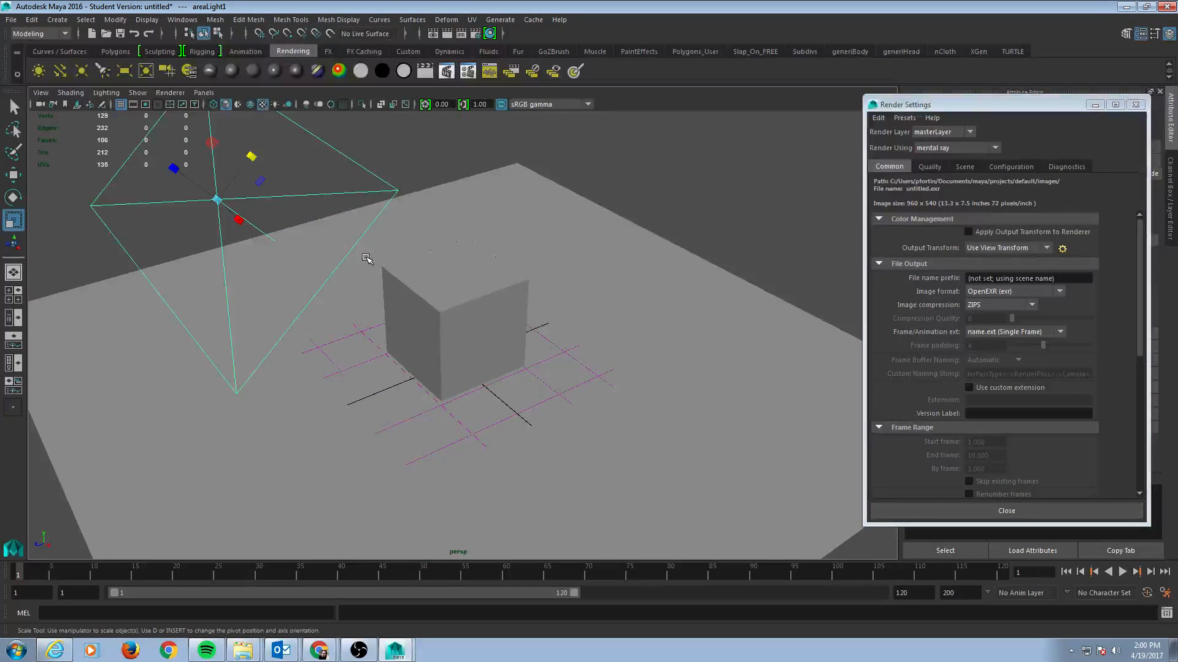
pyautogui.keyDown('alt'); pyautogui.moveTo(460, 315); pyautogui.dragTo(468, 315); pyautogui.keyUp('alt')
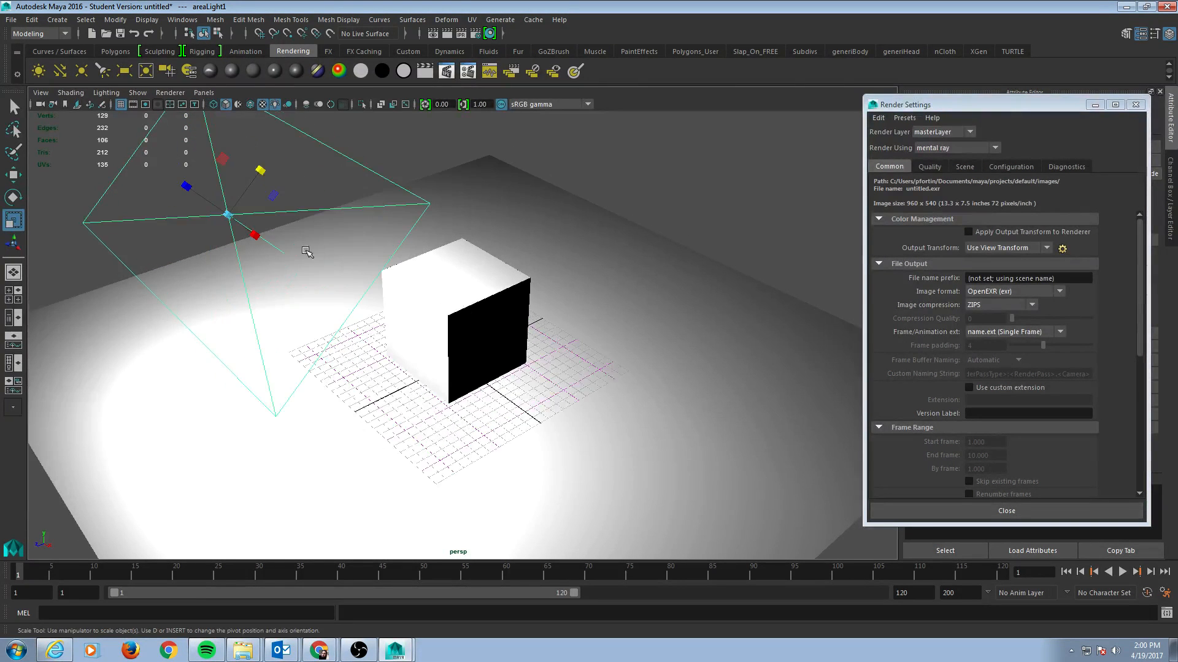
pyautogui.moveTo(254, 233); pyautogui.dragTo(299, 278)
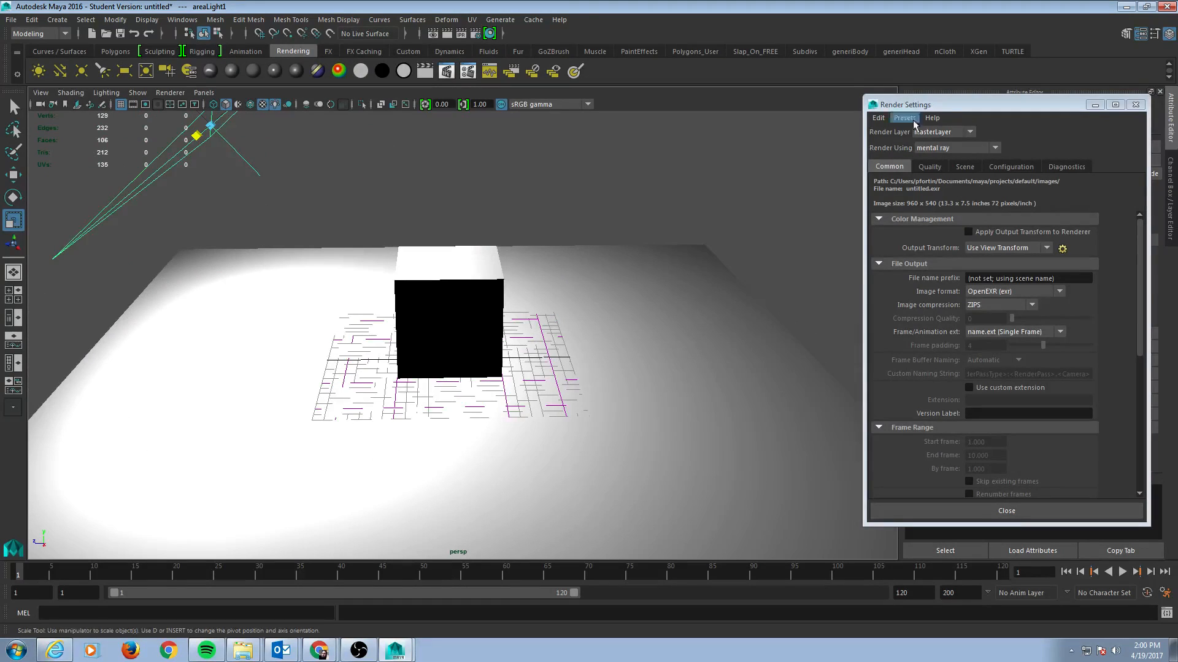
# Open the Outliner and rename the area light MainLight.
pyautogui.moveTo(948, 105); pyautogui.dragTo(724, 125)
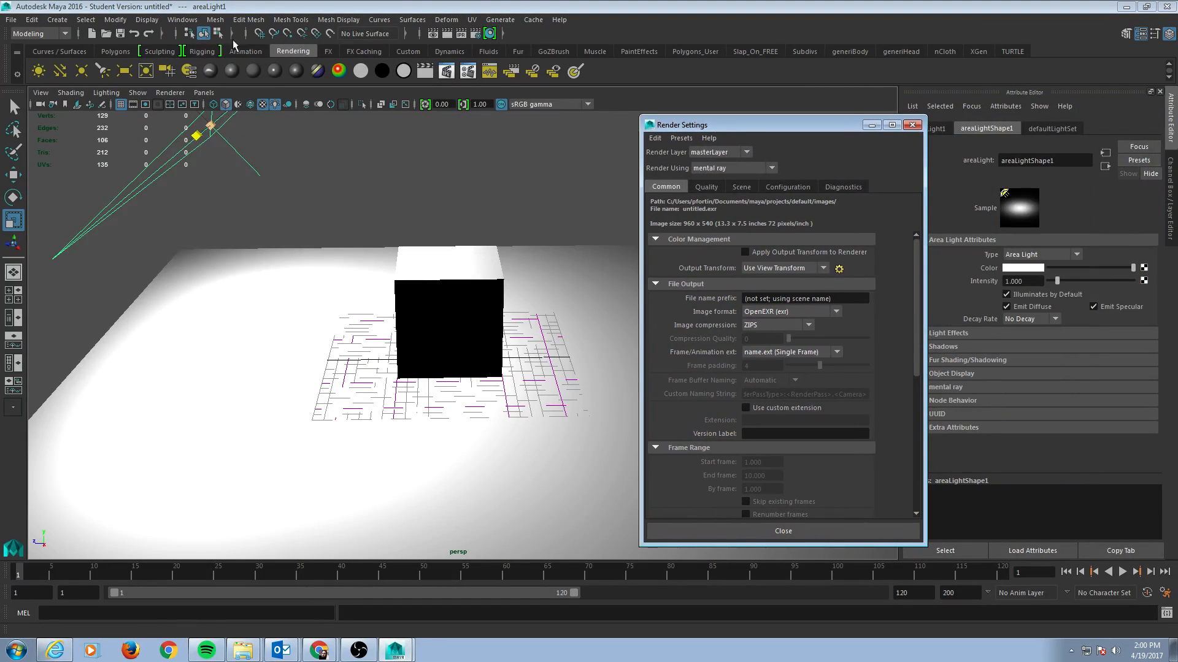
pyautogui.click(182, 20)
pyautogui.click(204, 129)
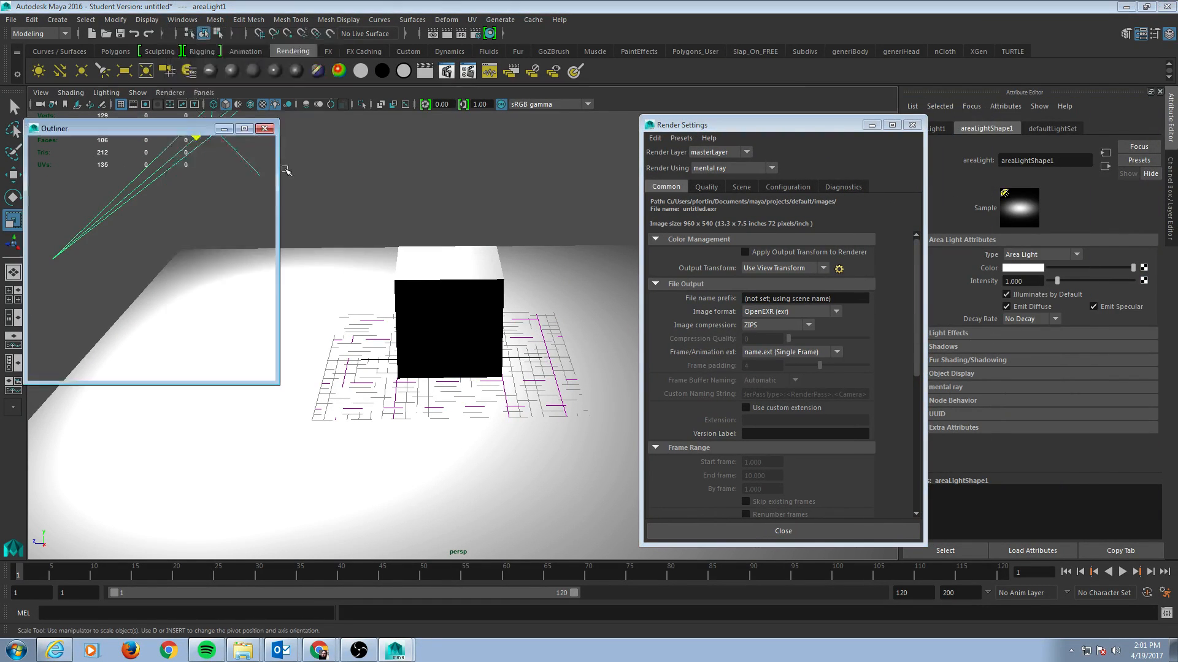
pyautogui.moveTo(150, 131); pyautogui.dragTo(192, 308)
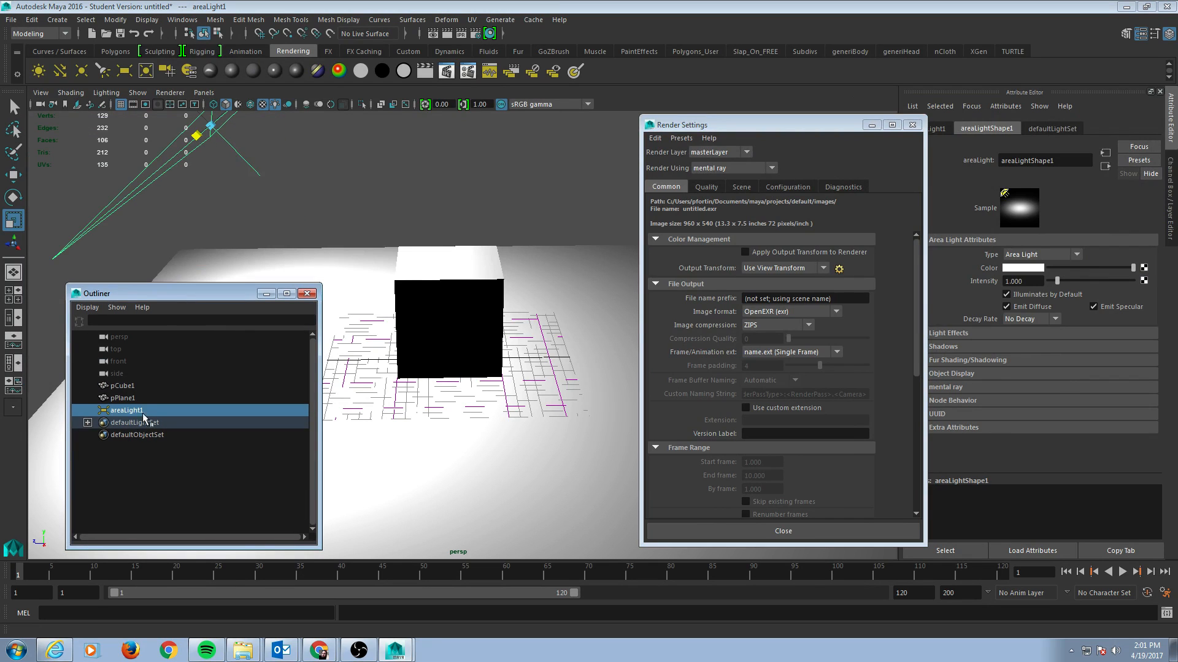
pyautogui.doubleClick(149, 411)
pyautogui.write('MainL')
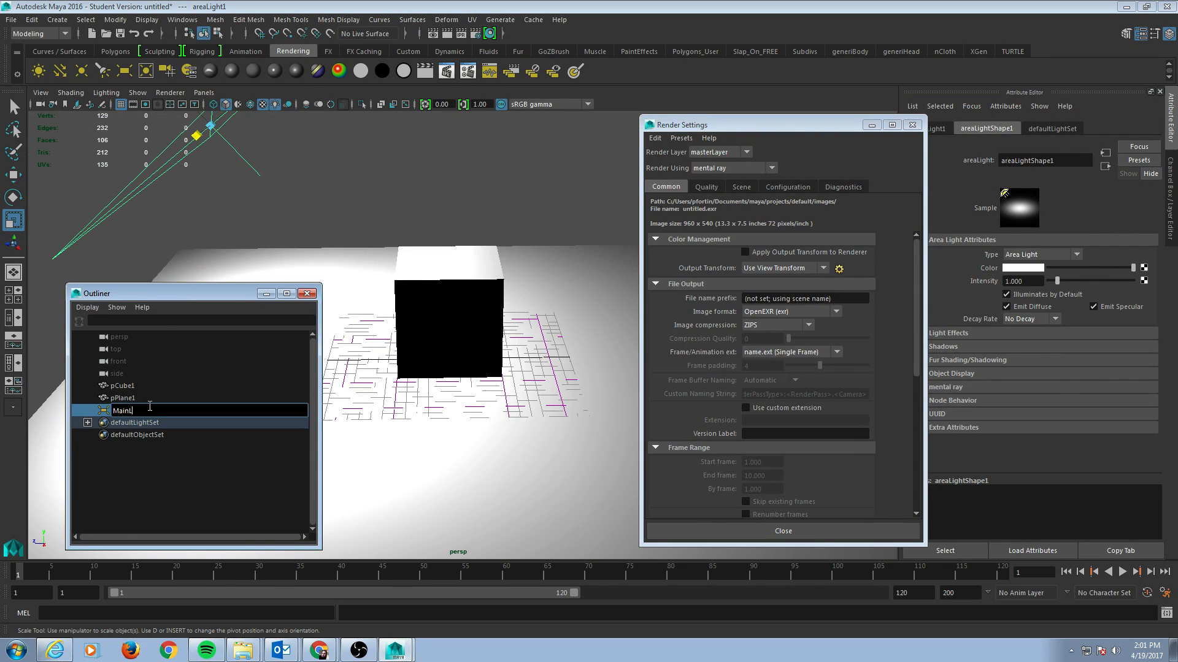
pyautogui.write('ight')
pyautogui.press('Return')
# Duplicate MainLight and move the copy to the opposite side of the cube, keeping it aimed at the cube.
pyautogui.keyDown('alt'); pyautogui.moveTo(281, 178); pyautogui.dragTo(347, 247, button='middle'); pyautogui.keyUp('alt')
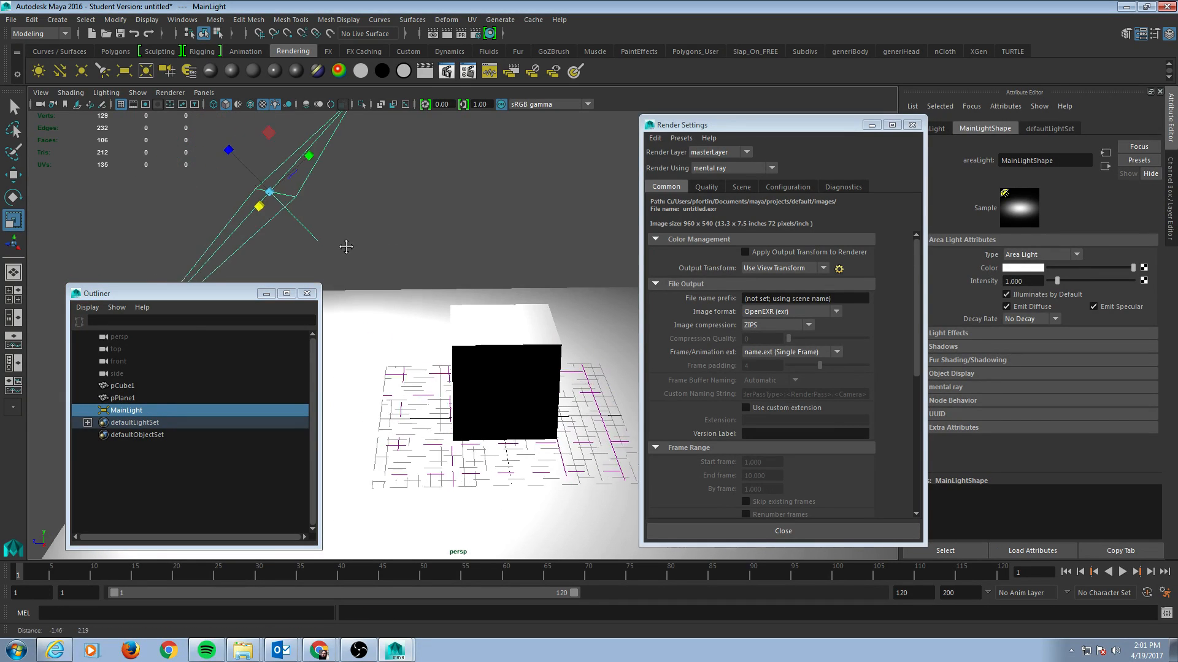
pyautogui.press('w')
pyautogui.hotkey('ctrl', 'd')
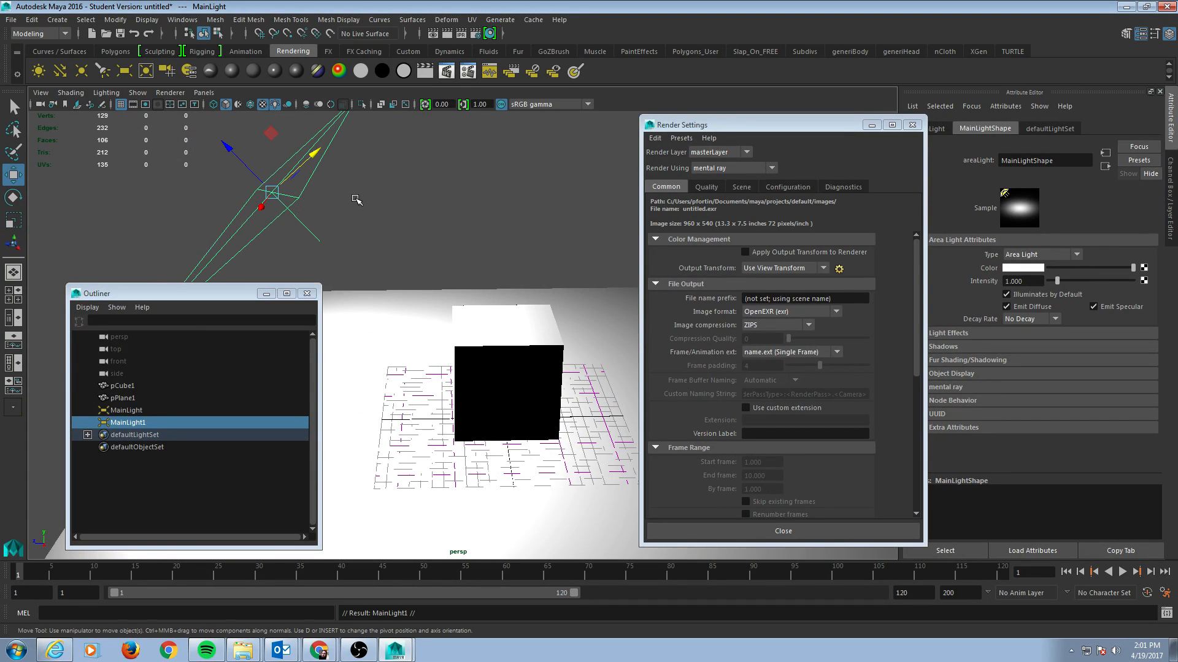
pyautogui.press('t')
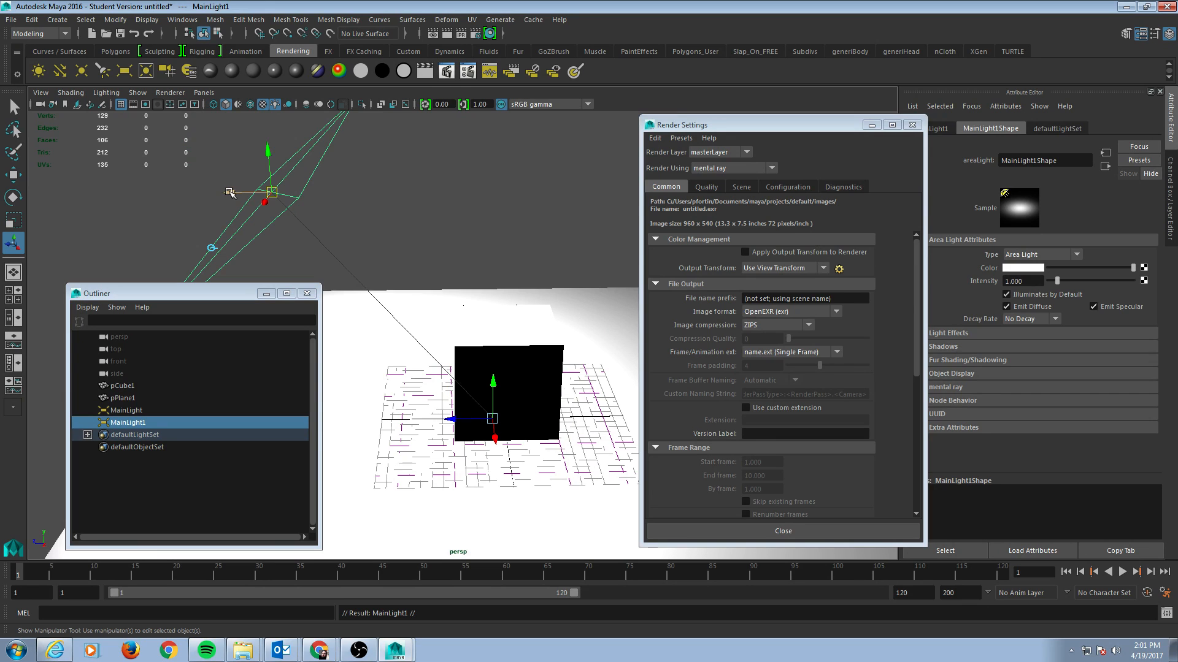
pyautogui.moveTo(229, 192); pyautogui.dragTo(727, 248)
pyautogui.keyDown('alt'); pyautogui.moveTo(580, 186); pyautogui.dragTo(593, 231); pyautogui.keyUp('alt')
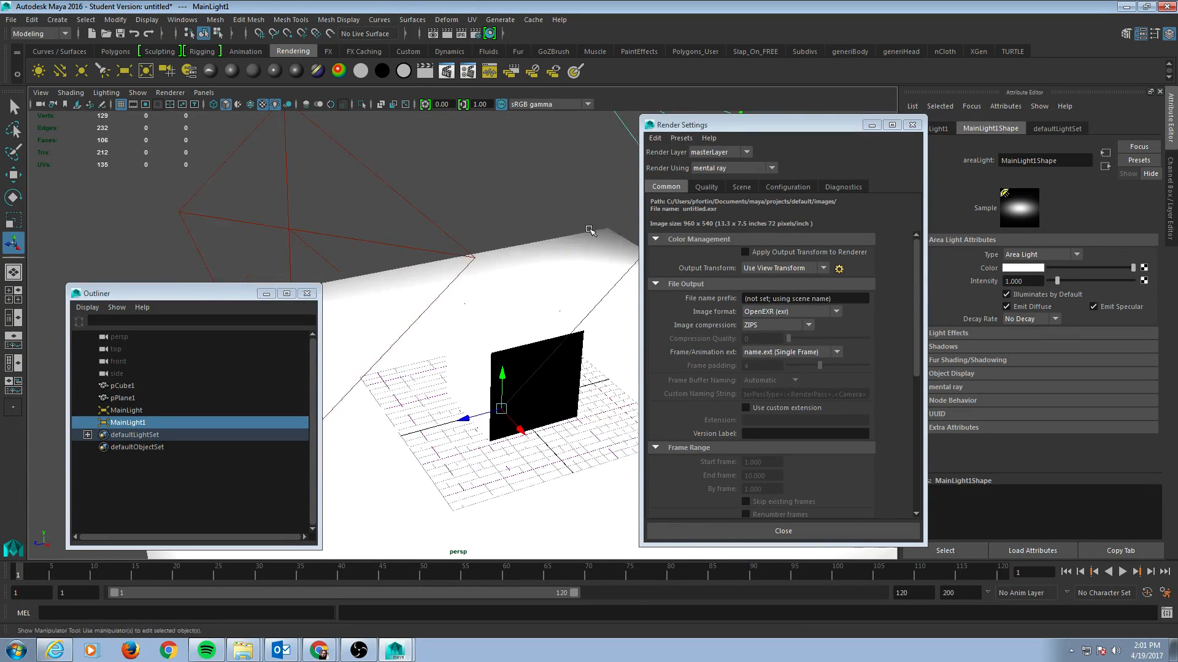
pyautogui.keyDown('alt'); pyautogui.moveTo(592, 231); pyautogui.dragTo(552, 188, button='middle'); pyautogui.keyUp('alt')
# Rename the duplicated area light Backlight.
pyautogui.click(133, 422)
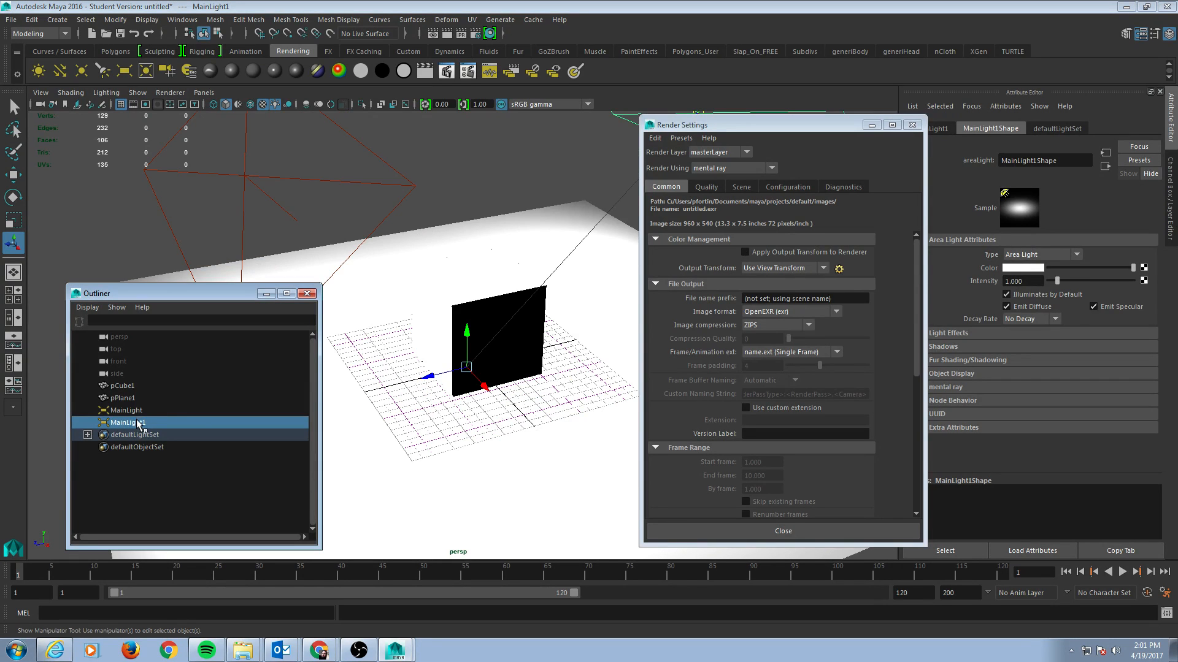
pyautogui.doubleClick(138, 424)
pyautogui.write('B')
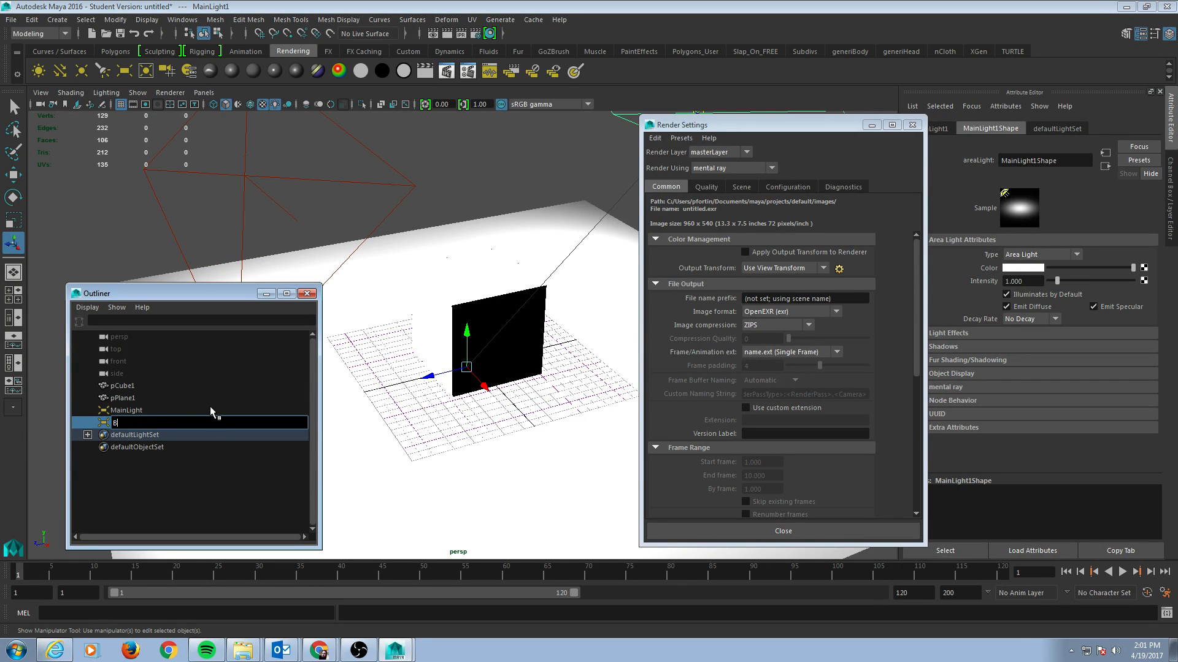
pyautogui.write('acklight')
pyautogui.press('Return')
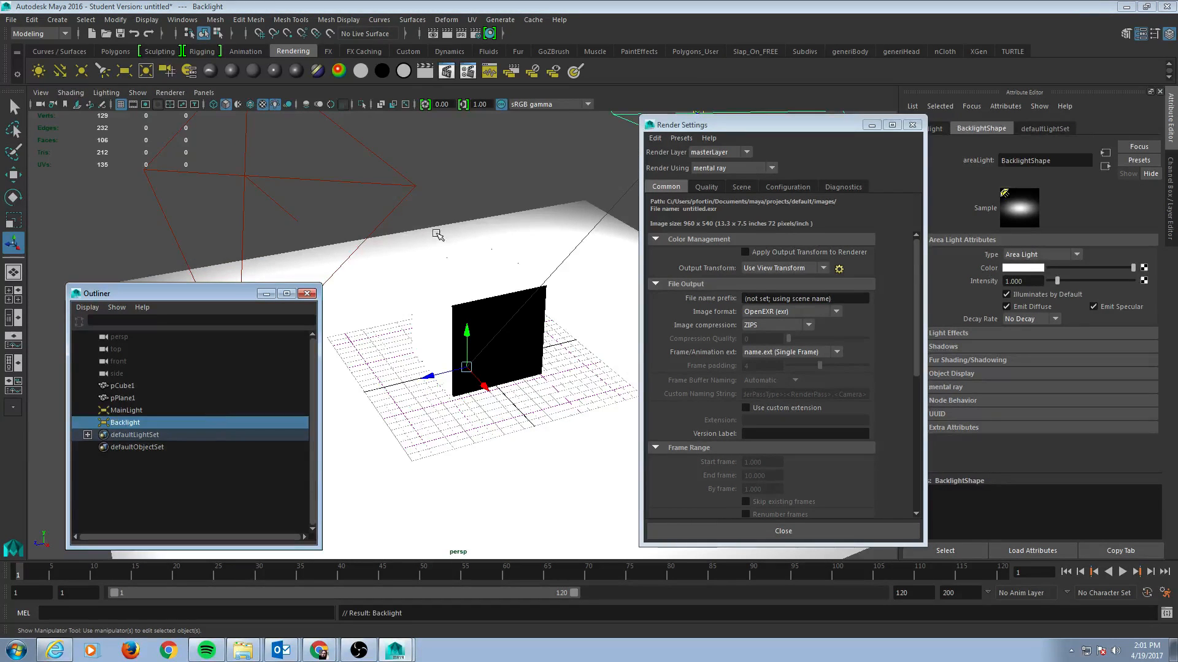
# Move the Render Settings window off the light attributes and set MainLight's intensity to 0.6.
pyautogui.moveTo(843, 128); pyautogui.dragTo(1177, 123)
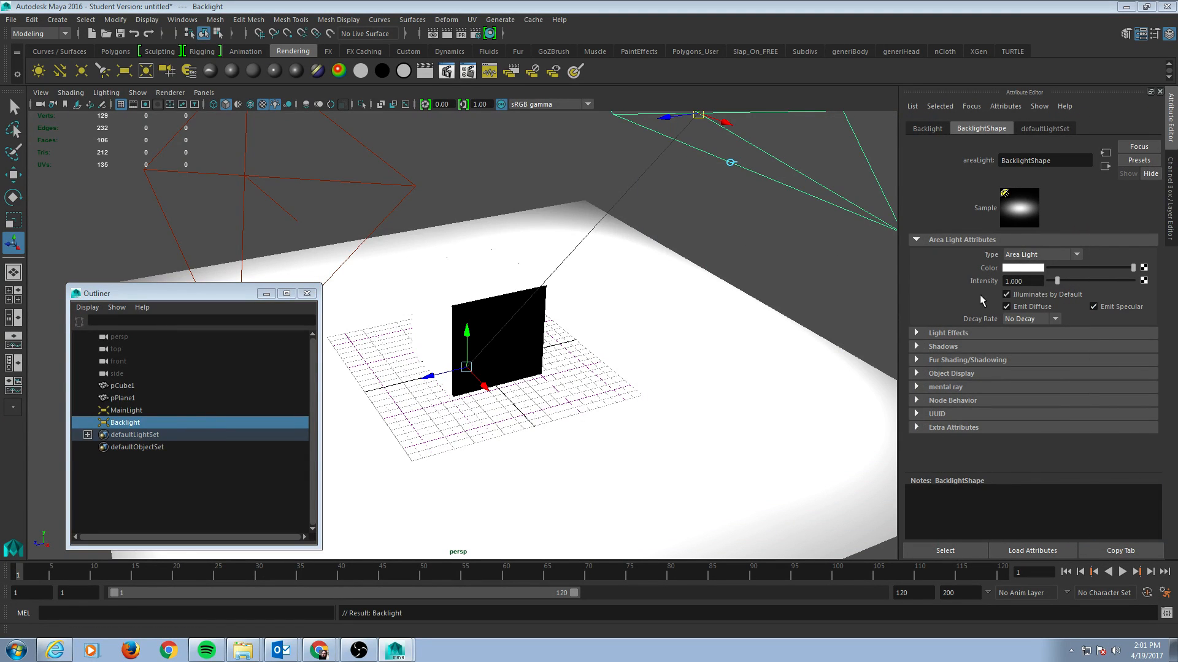
pyautogui.click(126, 410)
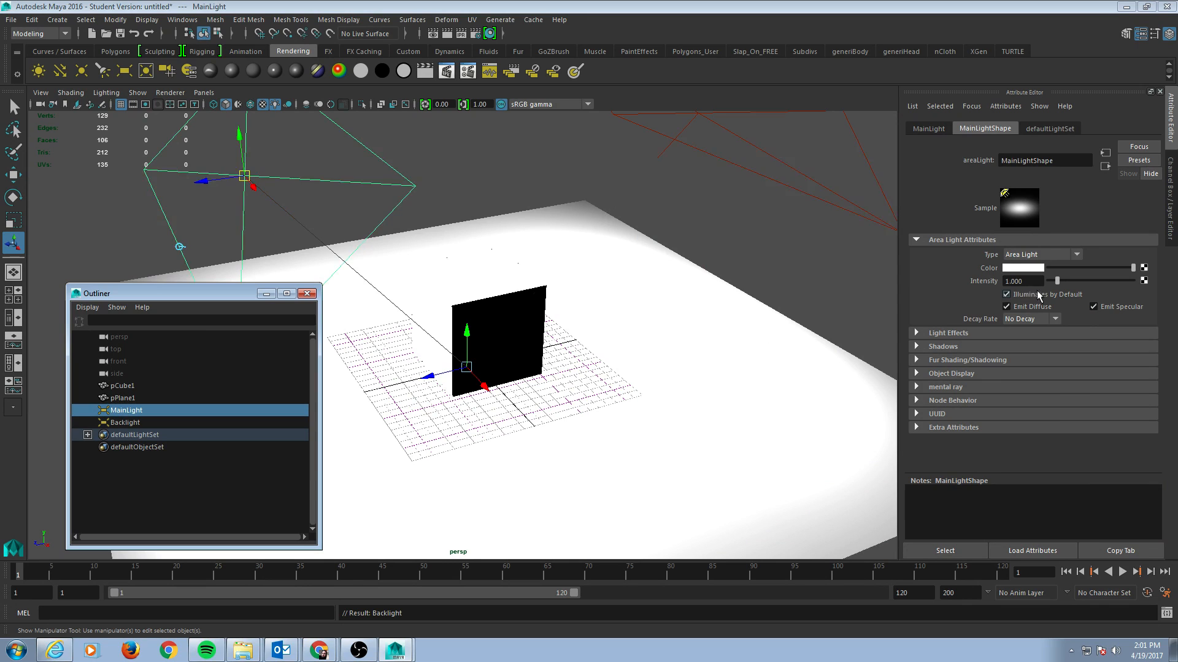
pyautogui.moveTo(1024, 281); pyautogui.dragTo(960, 280)
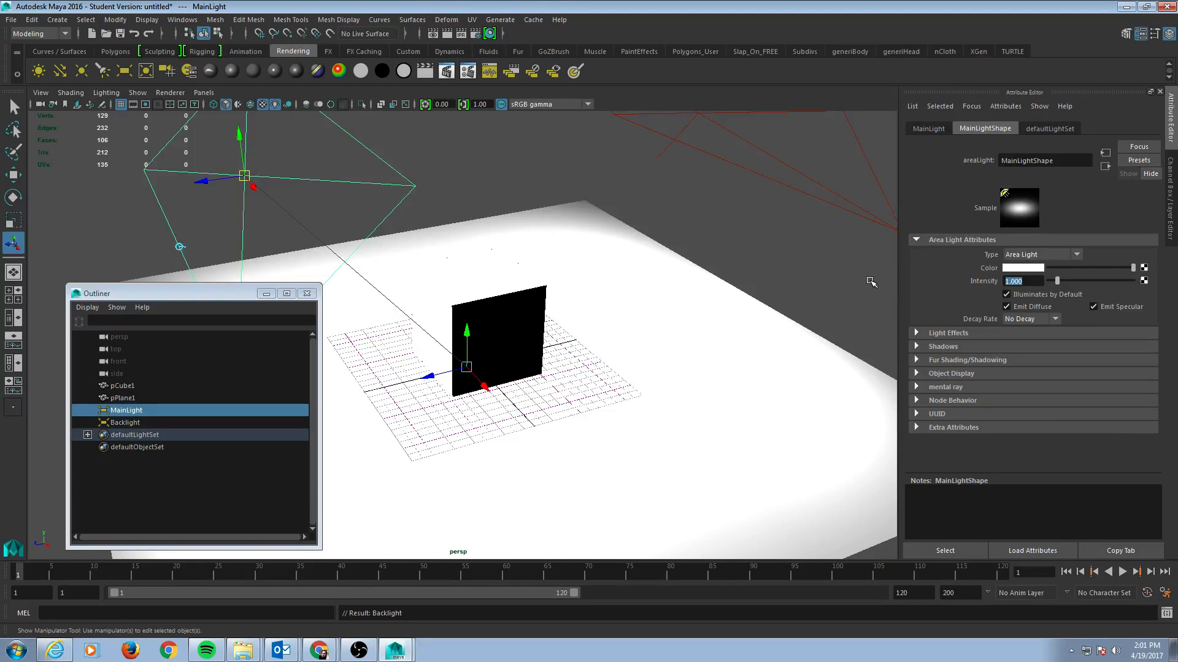
pyautogui.write('.6')
pyautogui.press('Return')
# Set the Backlight's intensity to 0.1.
pyautogui.click(125, 423)
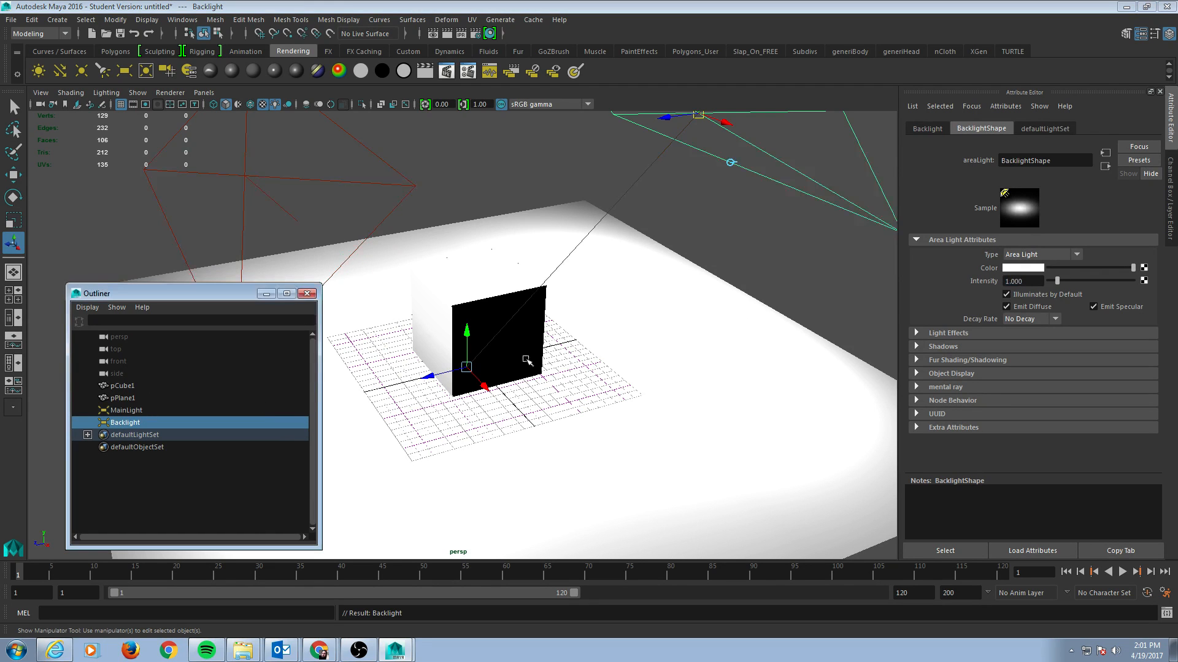
pyautogui.click(1031, 282)
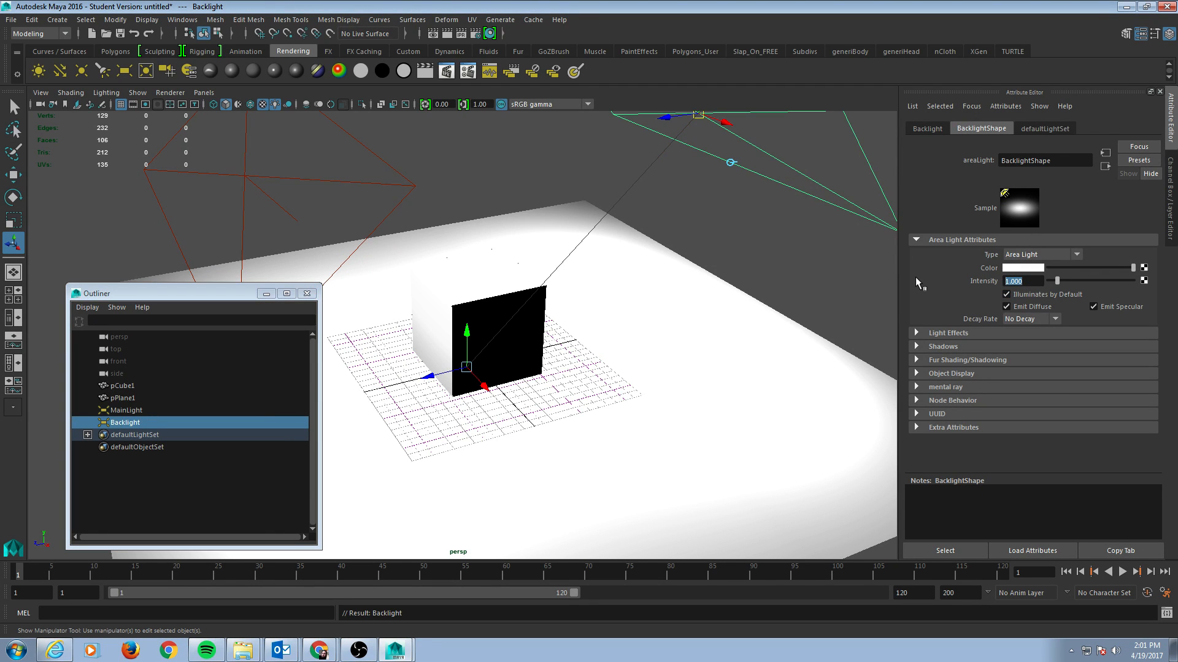
pyautogui.press('BackSpace')
pyautogui.write('.1')
pyautogui.press('Return')
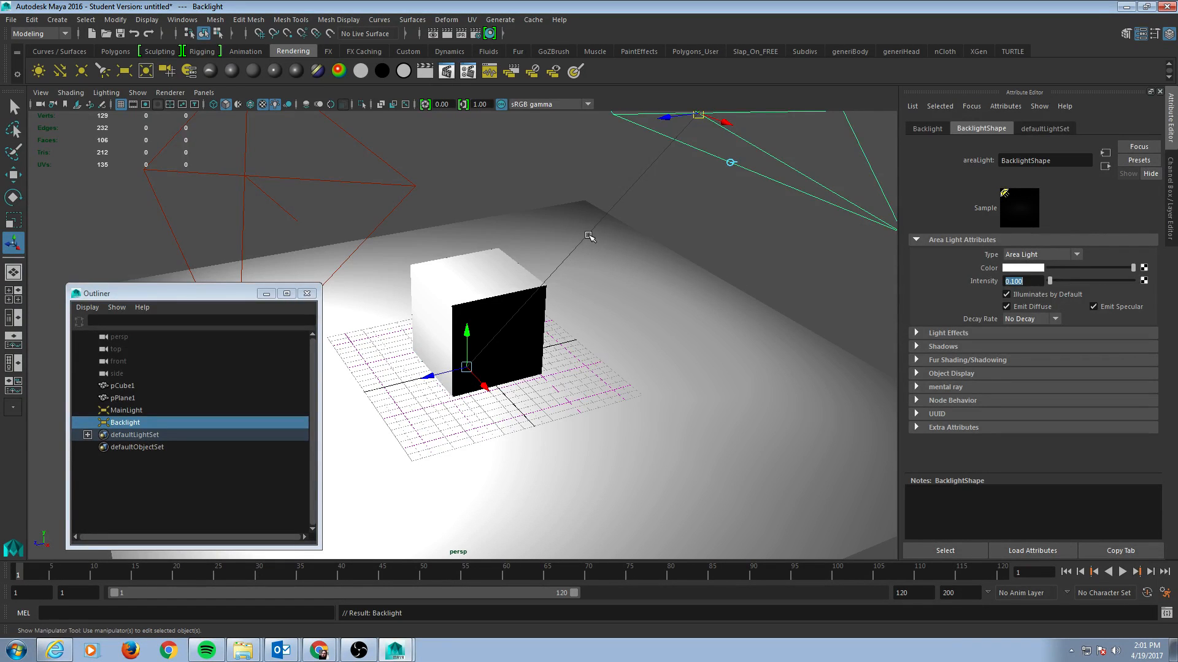
pyautogui.keyDown('alt'); pyautogui.moveTo(475, 293); pyautogui.dragTo(557, 291, button='right'); pyautogui.keyUp('alt')
pyautogui.keyDown('alt'); pyautogui.moveTo(552, 285); pyautogui.dragTo(566, 286); pyautogui.keyUp('alt')
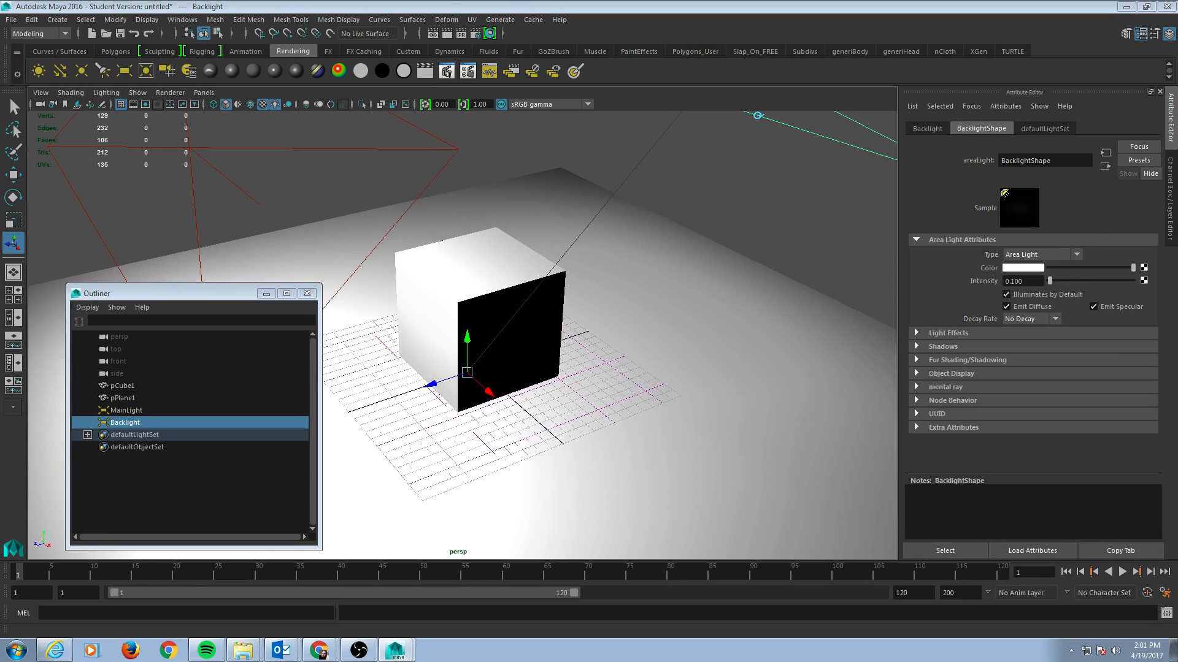
# Bring the Render Settings window back into view and enable Use Ray Trace Shadows on Backlight and MainLight.
pyautogui.moveTo(1177, 80); pyautogui.dragTo(787, 110)
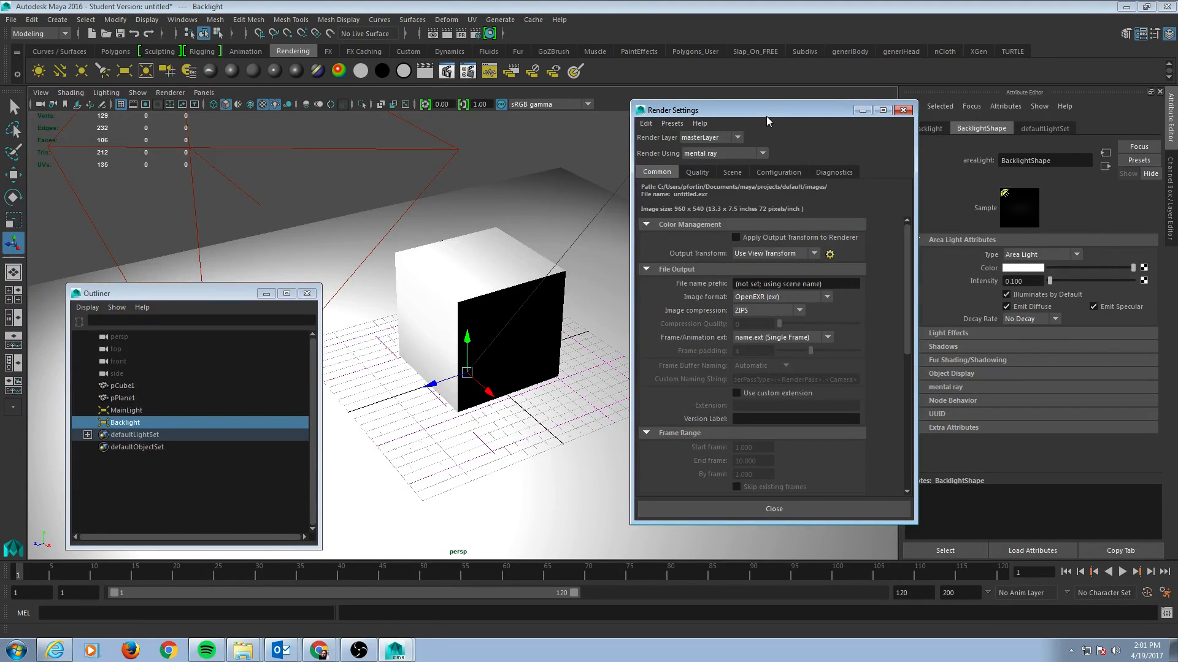
pyautogui.moveTo(772, 112); pyautogui.dragTo(683, 123)
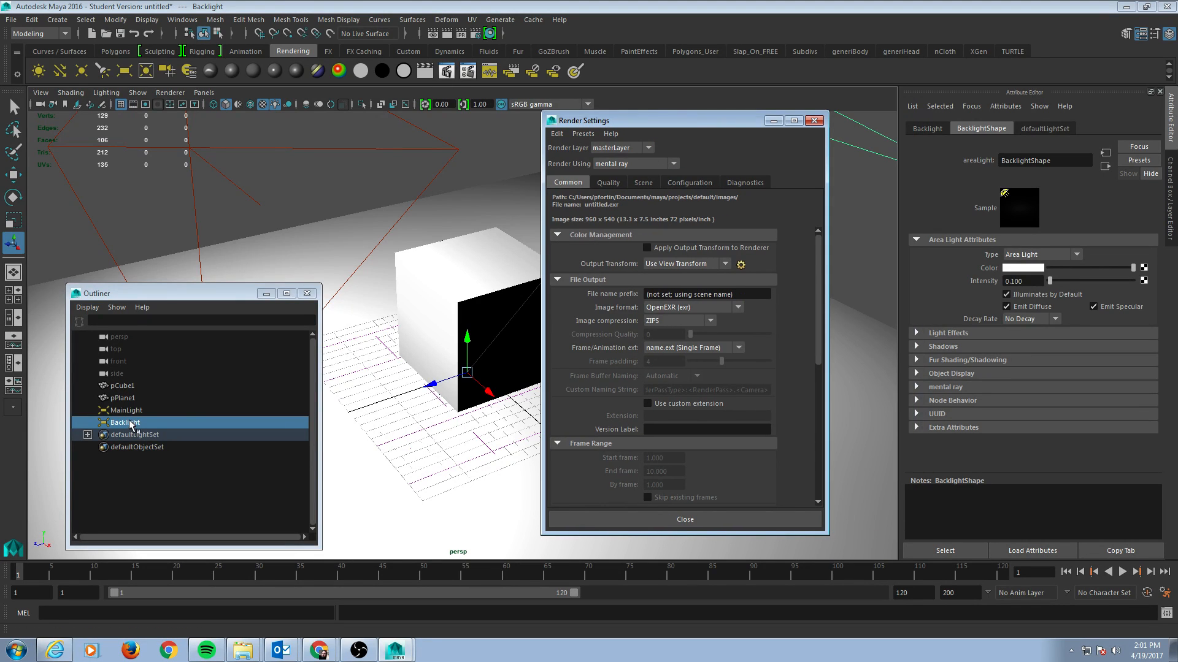
pyautogui.click(917, 347)
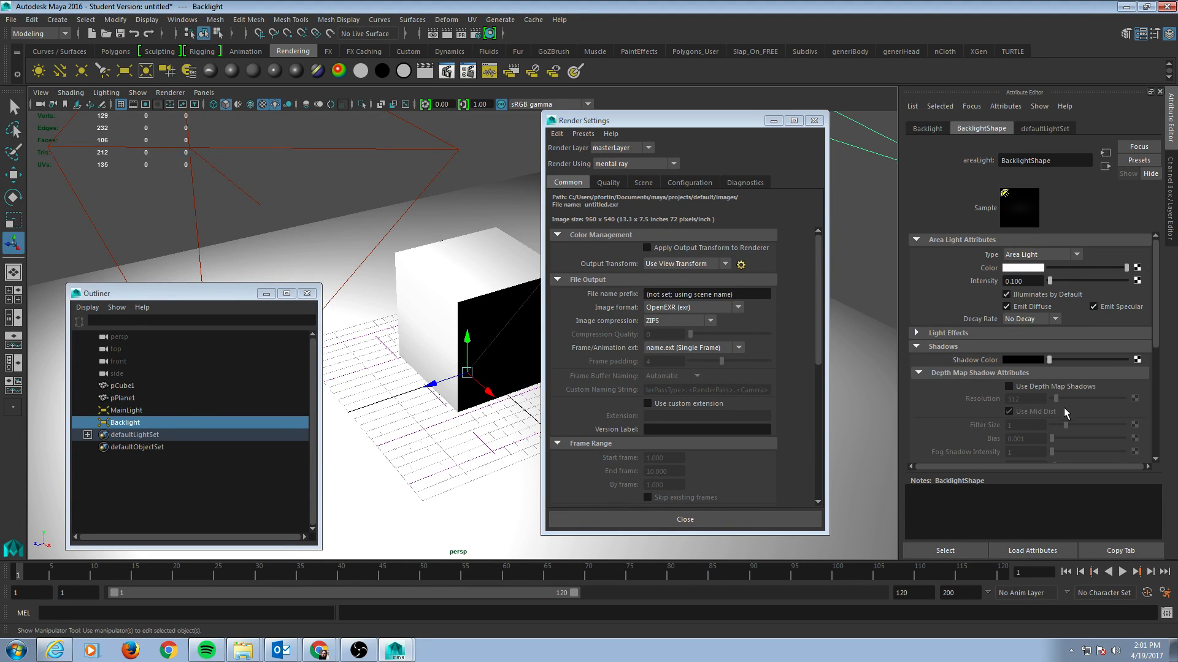
pyautogui.scroll(-5, 1006, 381)
pyautogui.click(1009, 389)
pyautogui.click(1009, 389)
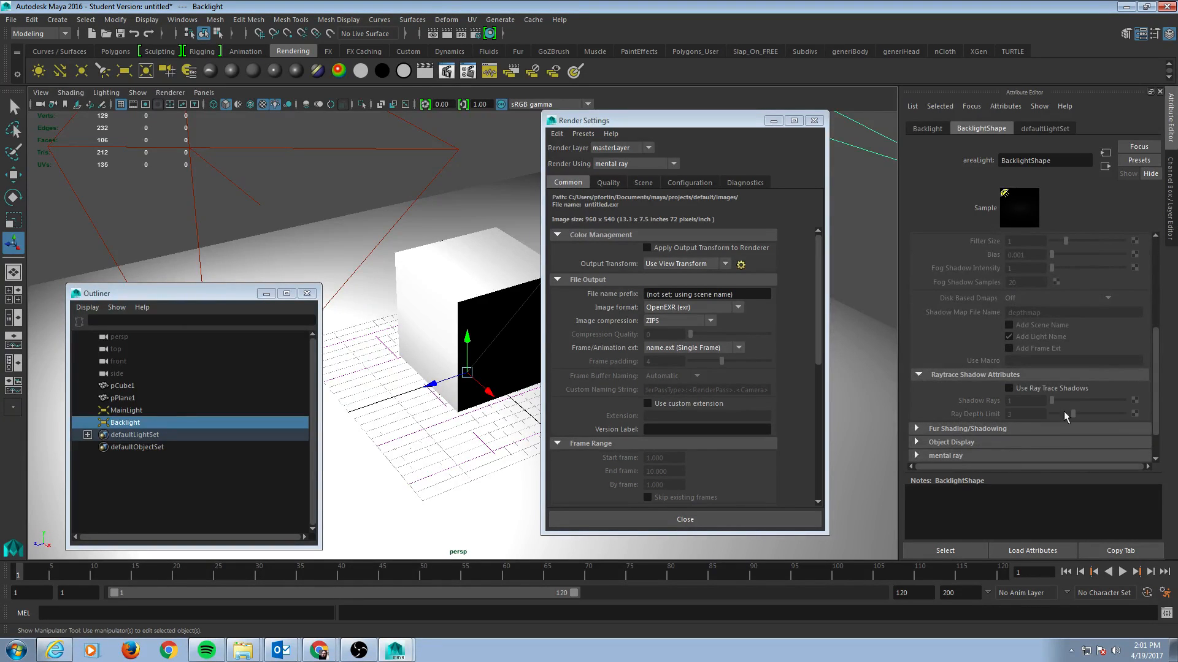
pyautogui.click(126, 410)
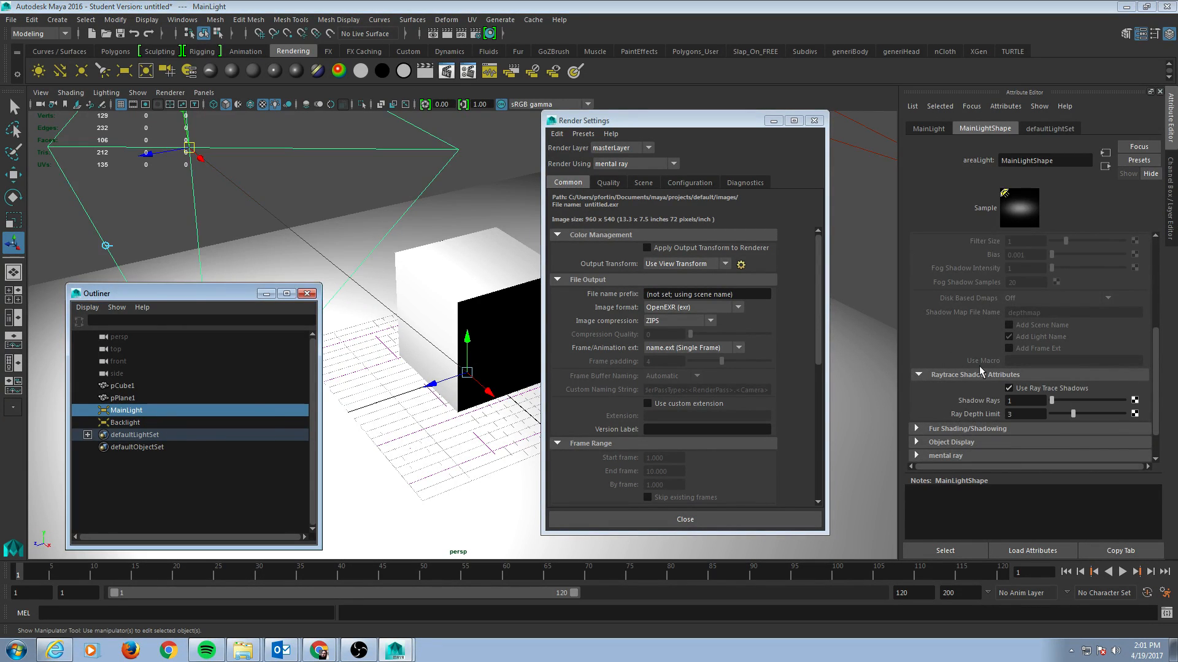
pyautogui.scroll(-1, 1008, 332)
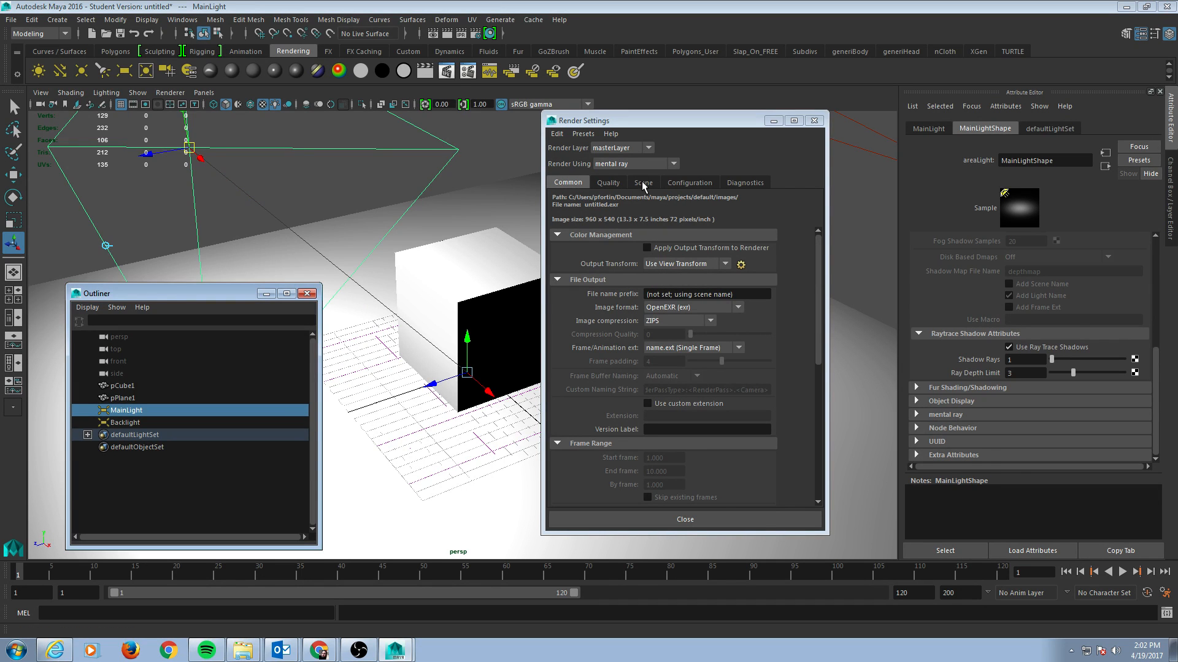
# Examine the Indirect Diffuse (GI) Mode choices in the mental ray quality settings and keep the mode Off.
pyautogui.click(604, 183)
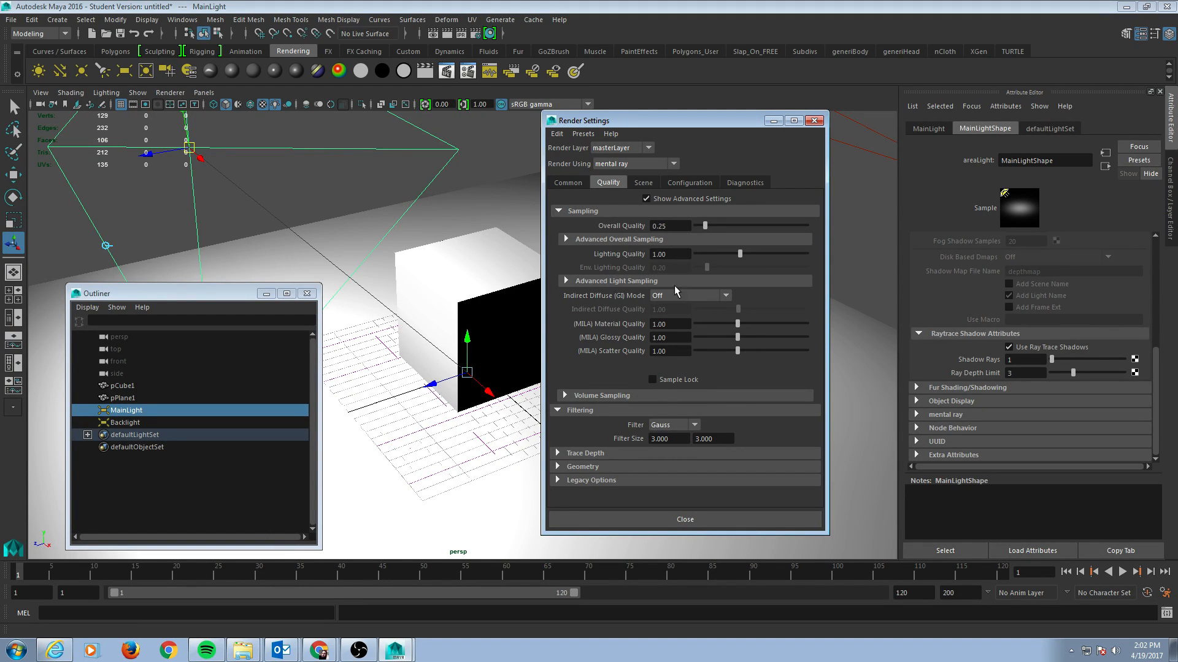
pyautogui.click(709, 296)
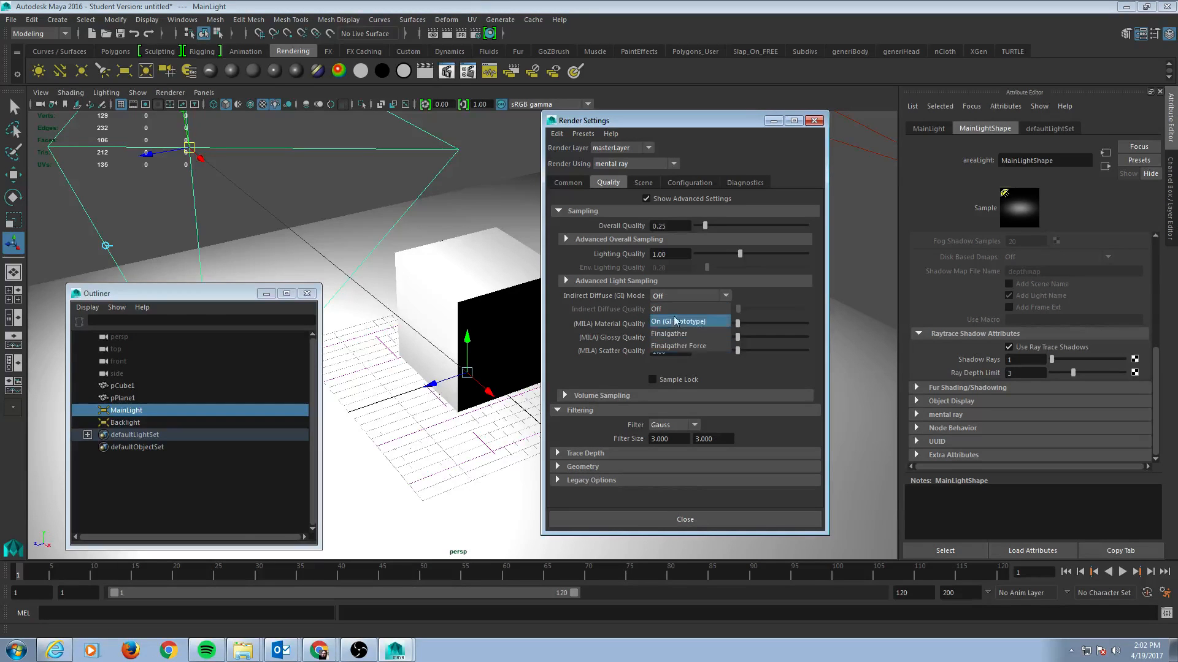
pyautogui.click(673, 311)
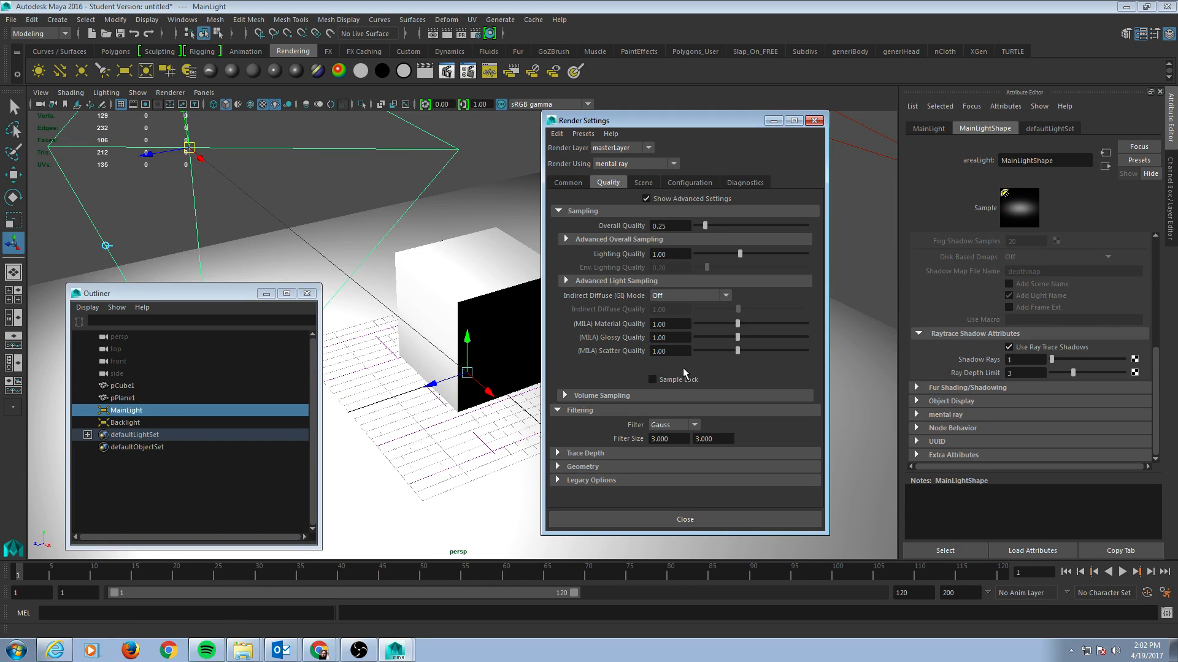
pyautogui.click(712, 295)
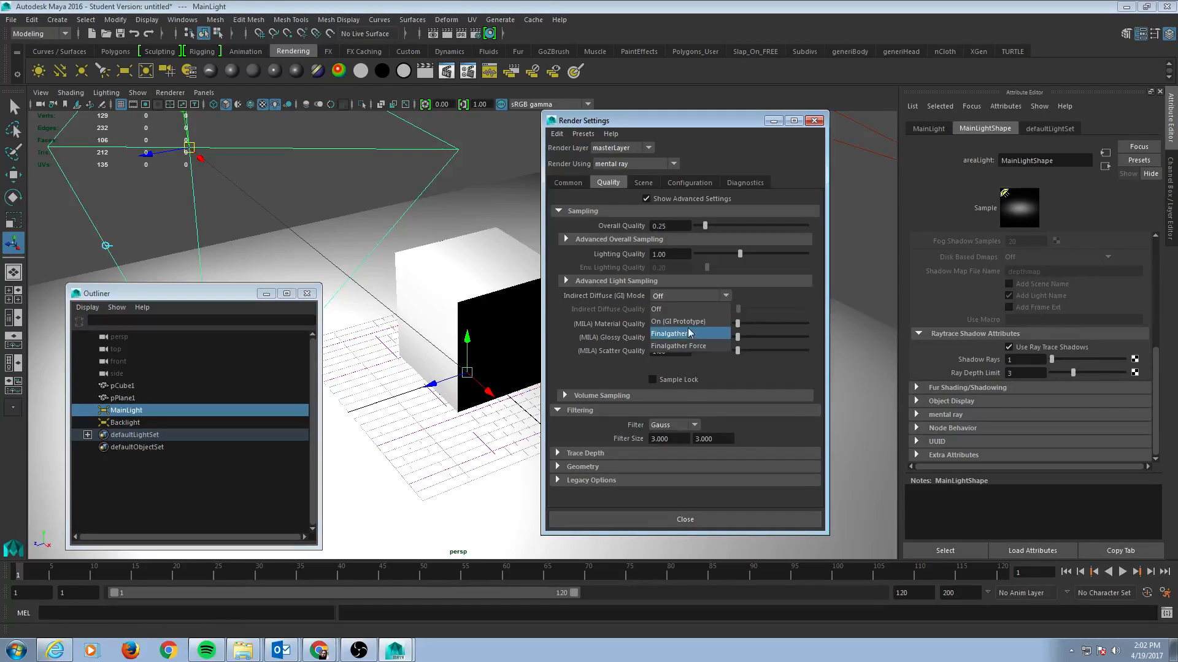
pyautogui.click(671, 309)
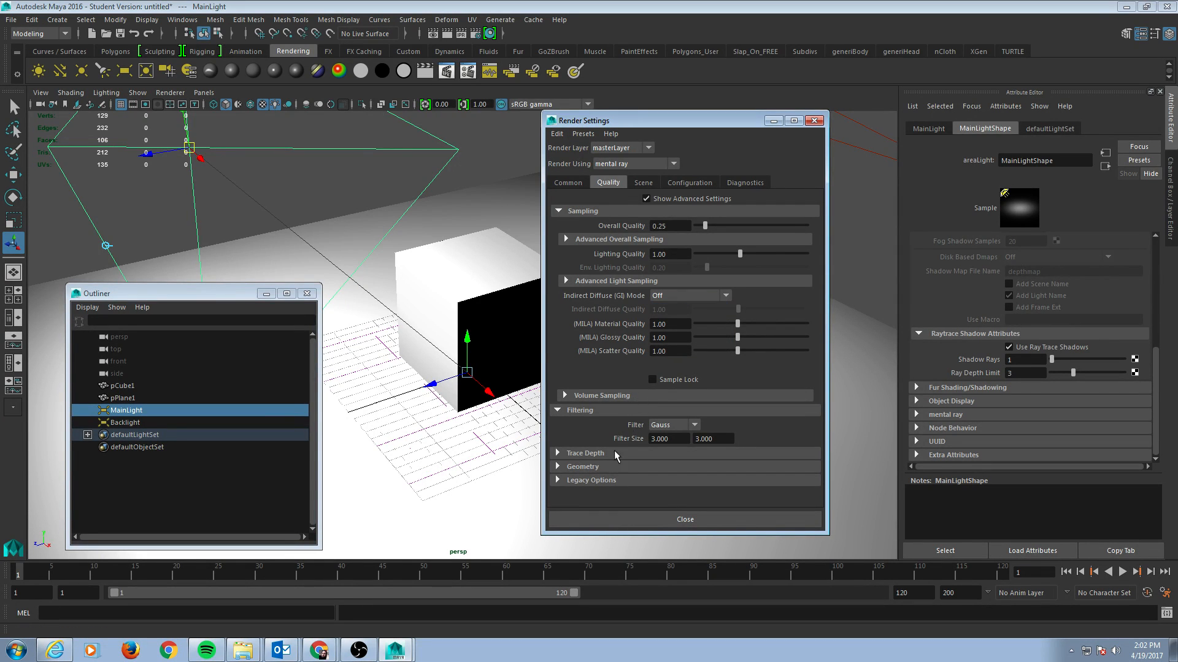
# Examine the legacy quality options, including Global Illumination, Caustics, Photon Tracing, Final Gathering and Filtering, and collapse the Legacy Options again.
pyautogui.click(558, 479)
pyautogui.scroll(-5, 707, 347)
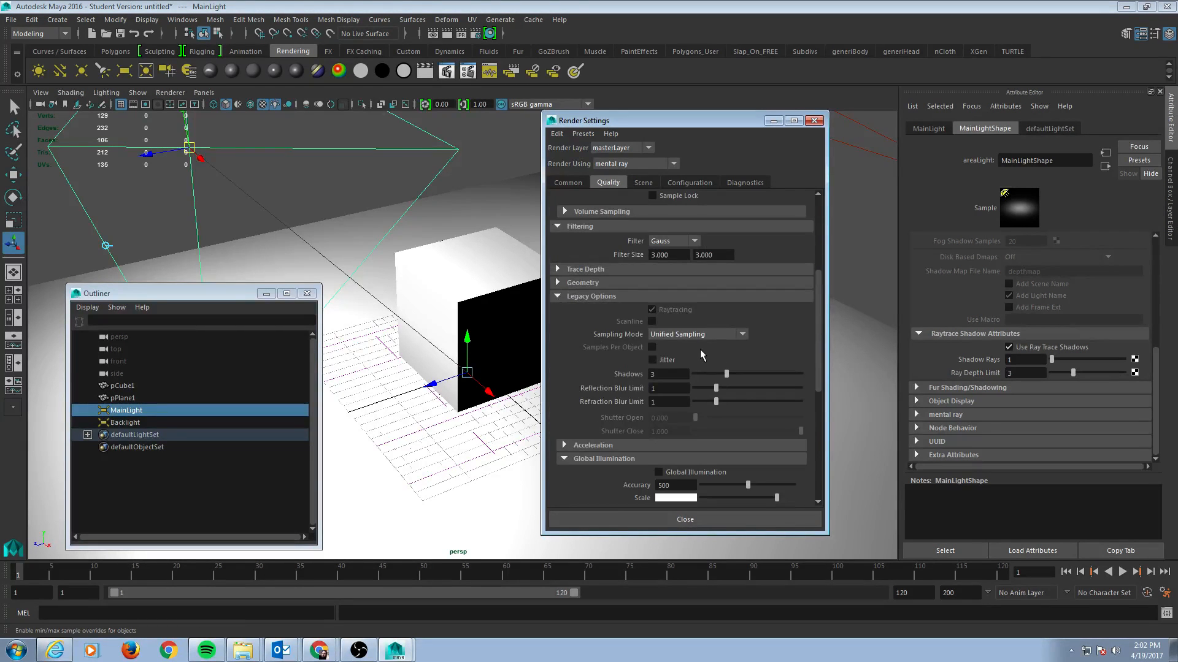
pyautogui.scroll(-3, 685, 360)
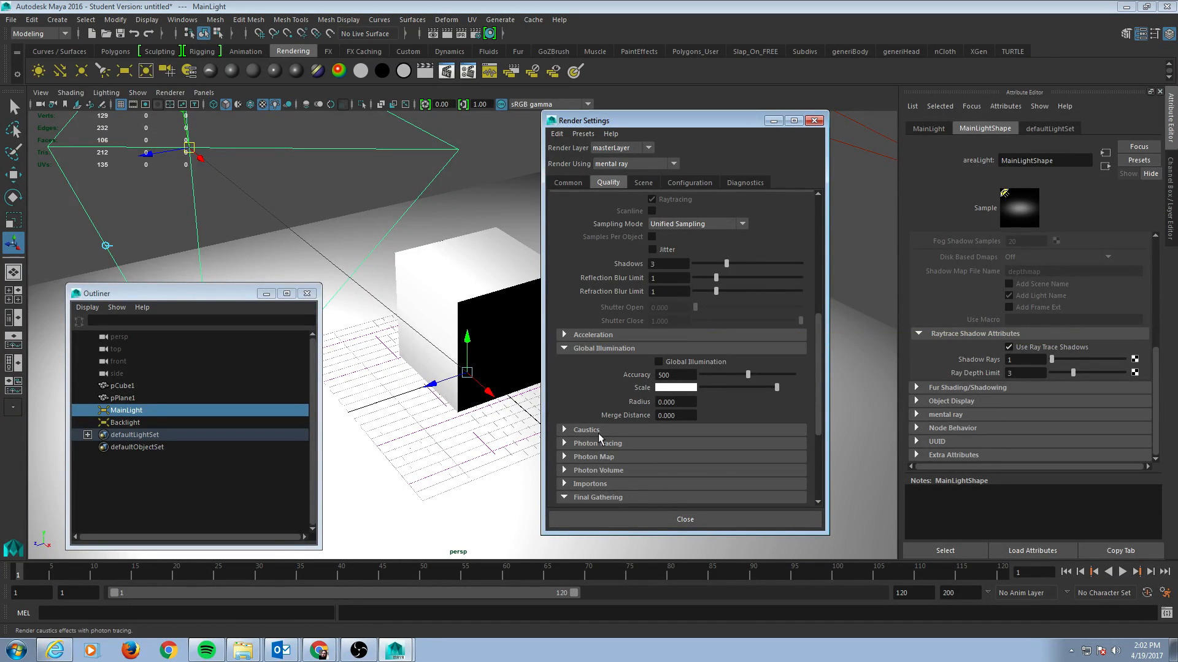
pyautogui.click(573, 432)
pyautogui.click(574, 432)
pyautogui.scroll(-3, 603, 403)
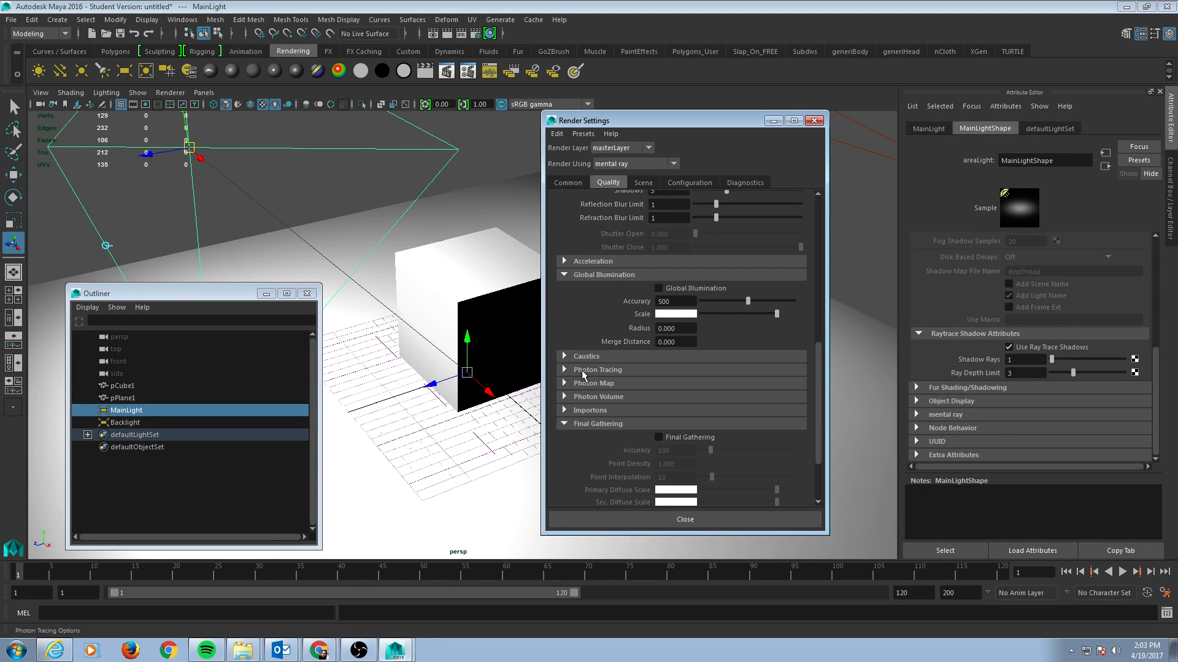
pyautogui.click(584, 371)
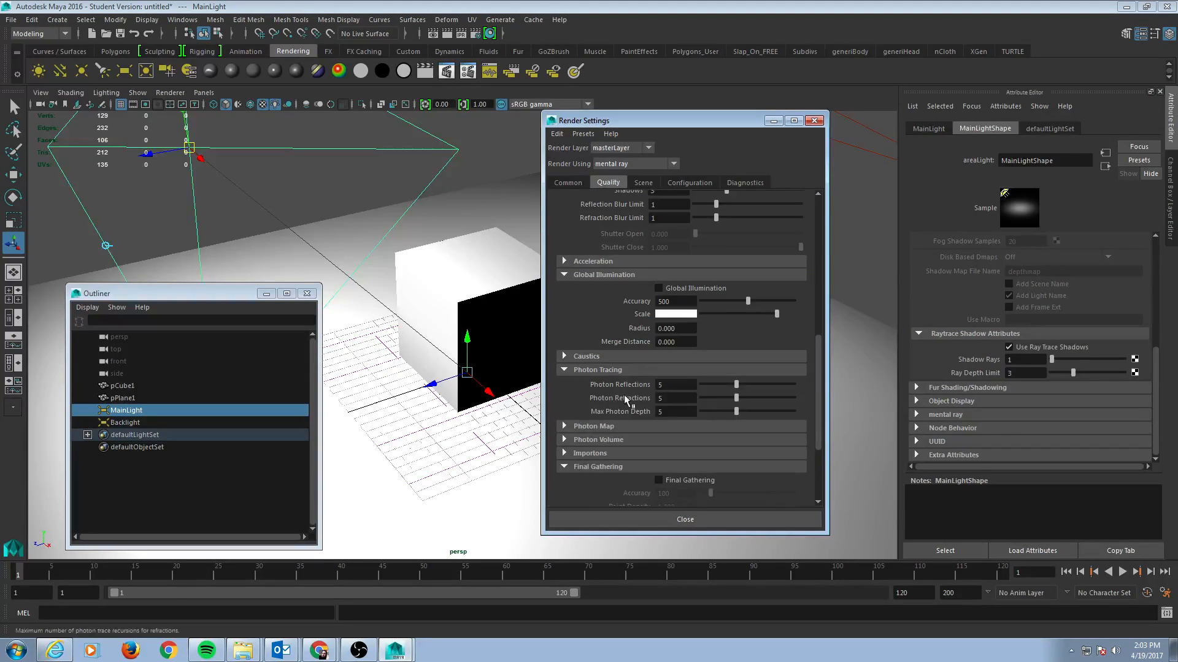
pyautogui.click(565, 369)
pyautogui.scroll(-2, 649, 388)
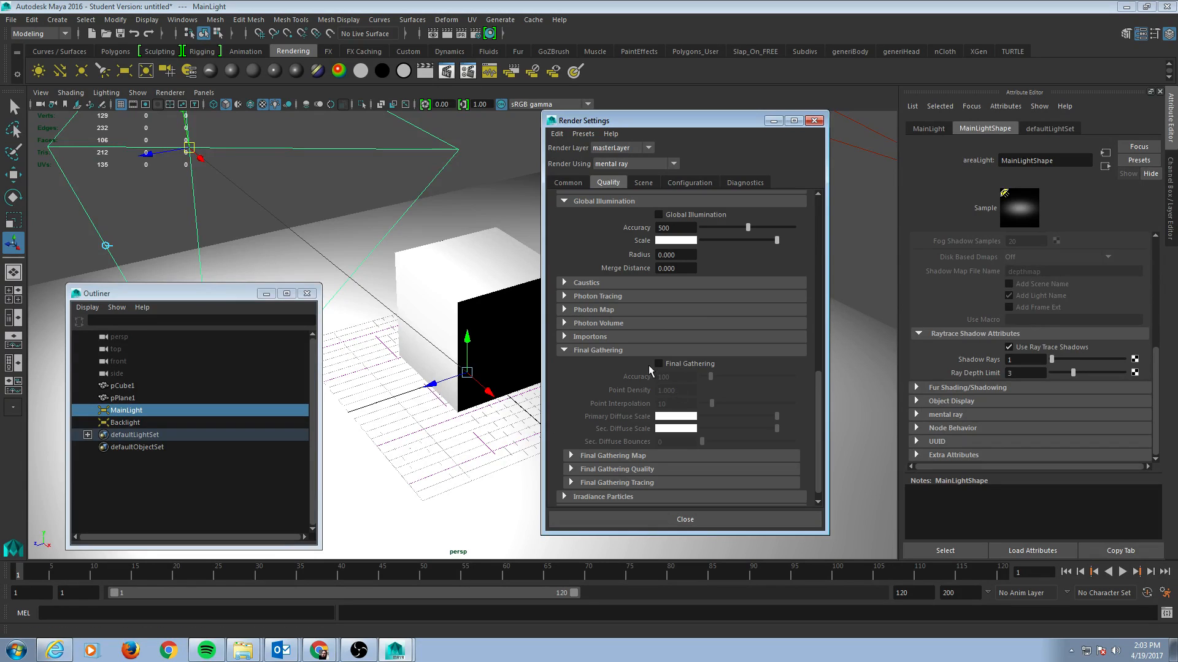
pyautogui.scroll(-10, 689, 372)
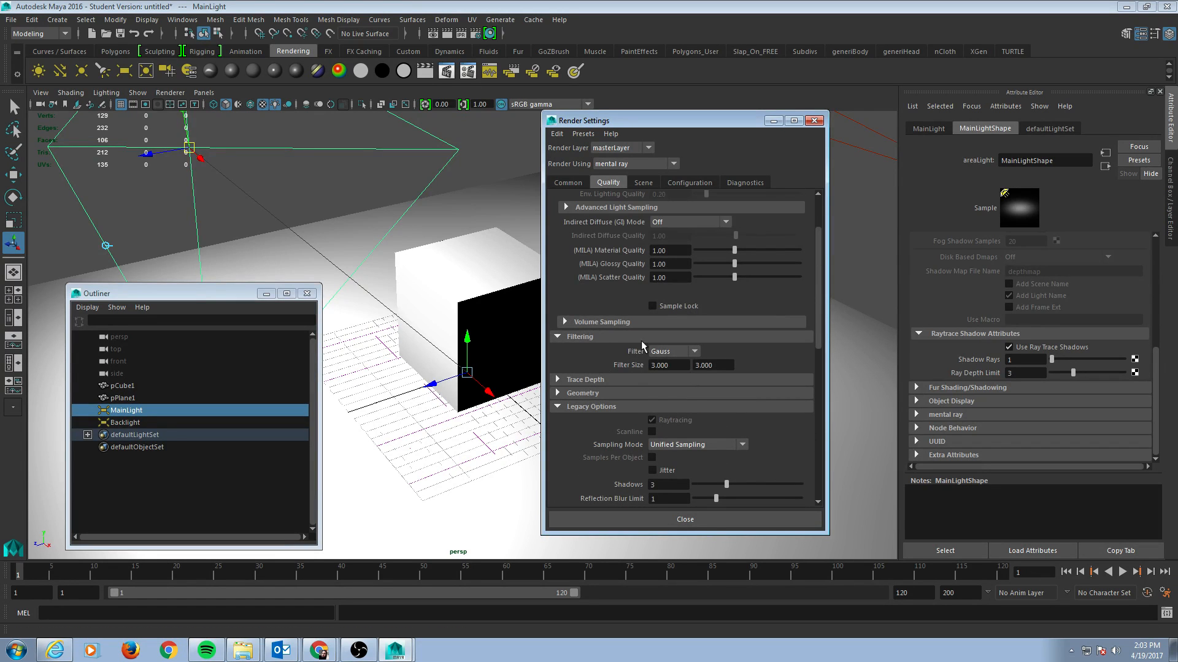
pyautogui.click(557, 337)
pyautogui.click(558, 337)
pyautogui.click(558, 407)
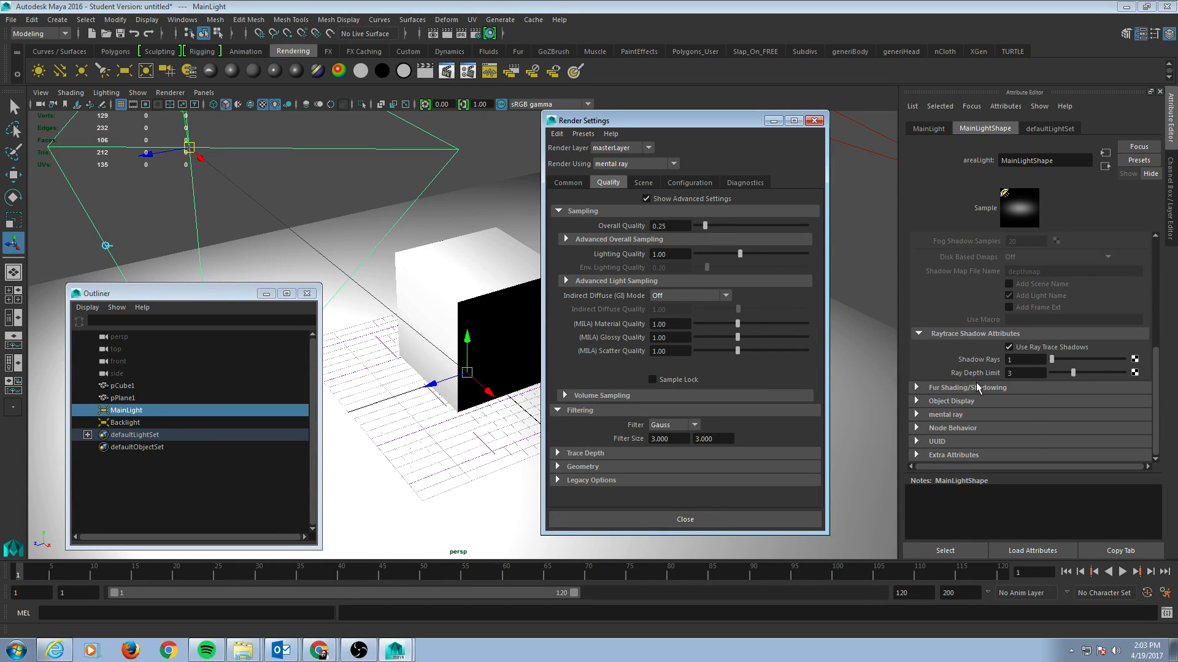
# Examine MainLight's mental ray attributes for area light, photon emission, shadows and custom shaders, and collapse the Area Light section.
pyautogui.click(921, 414)
pyautogui.scroll(-1, 969, 399)
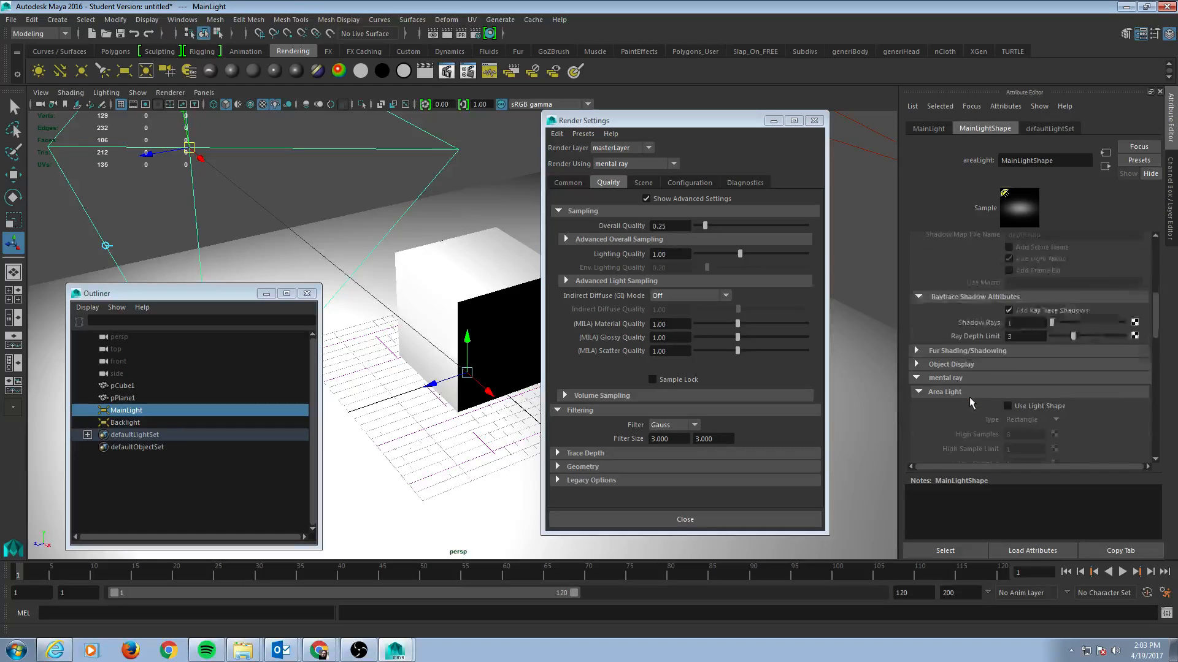
pyautogui.scroll(-6, 972, 396)
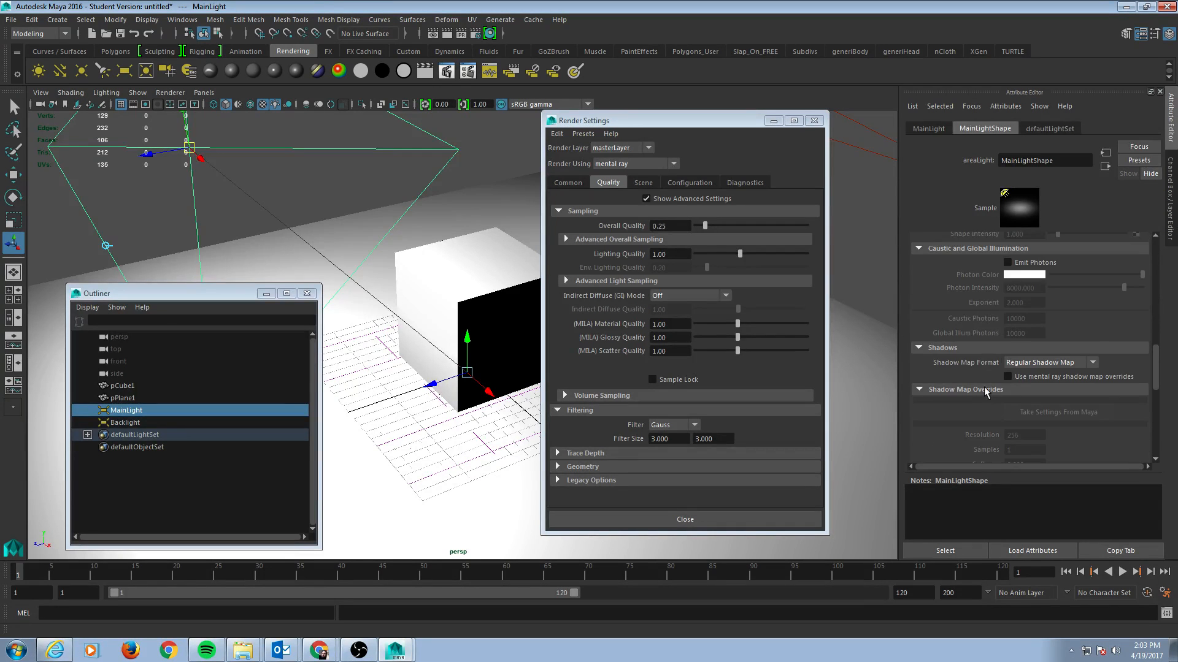
pyautogui.scroll(-8, 984, 391)
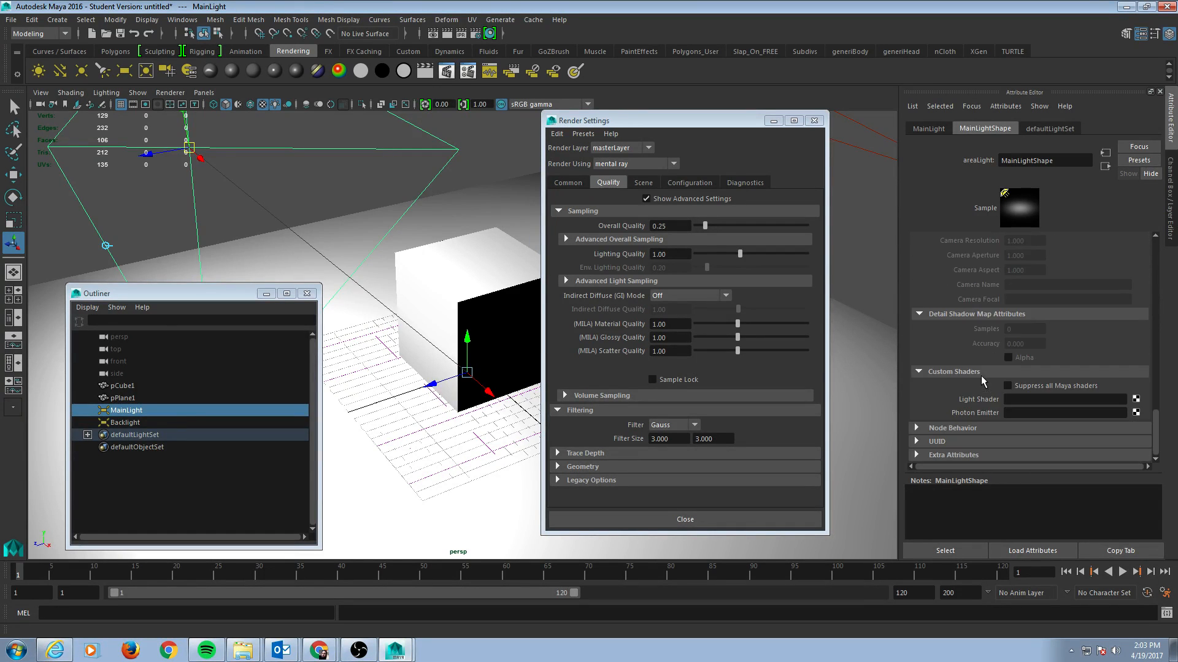
pyautogui.scroll(10, 981, 377)
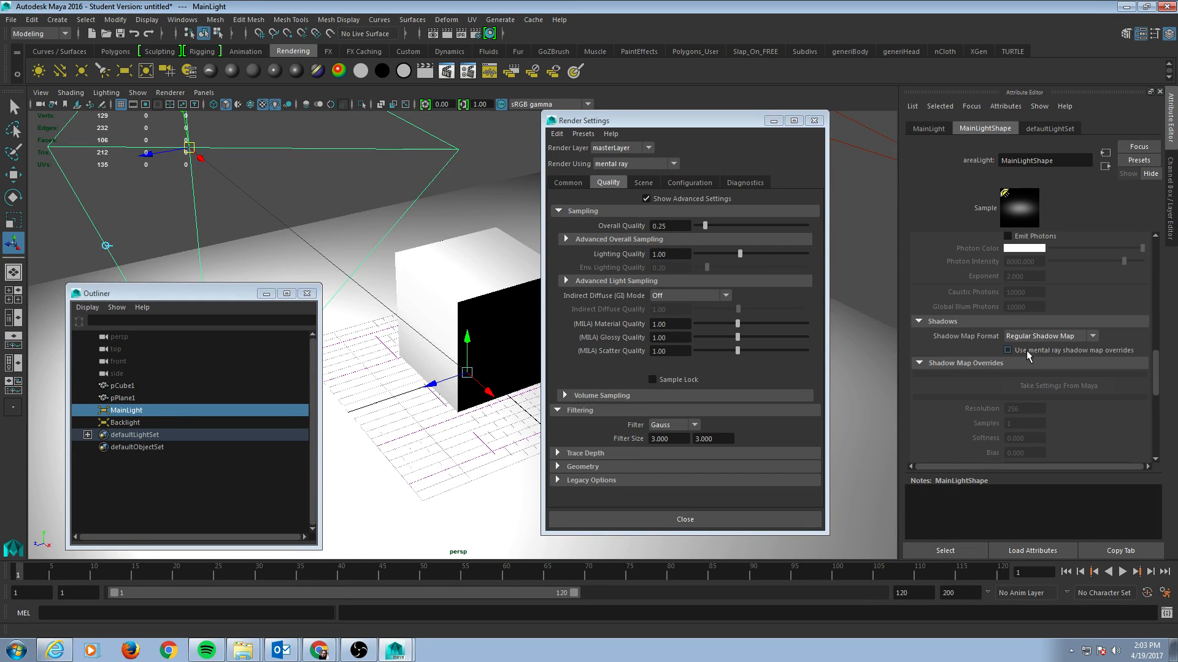
pyautogui.scroll(3, 954, 349)
pyautogui.click(920, 329)
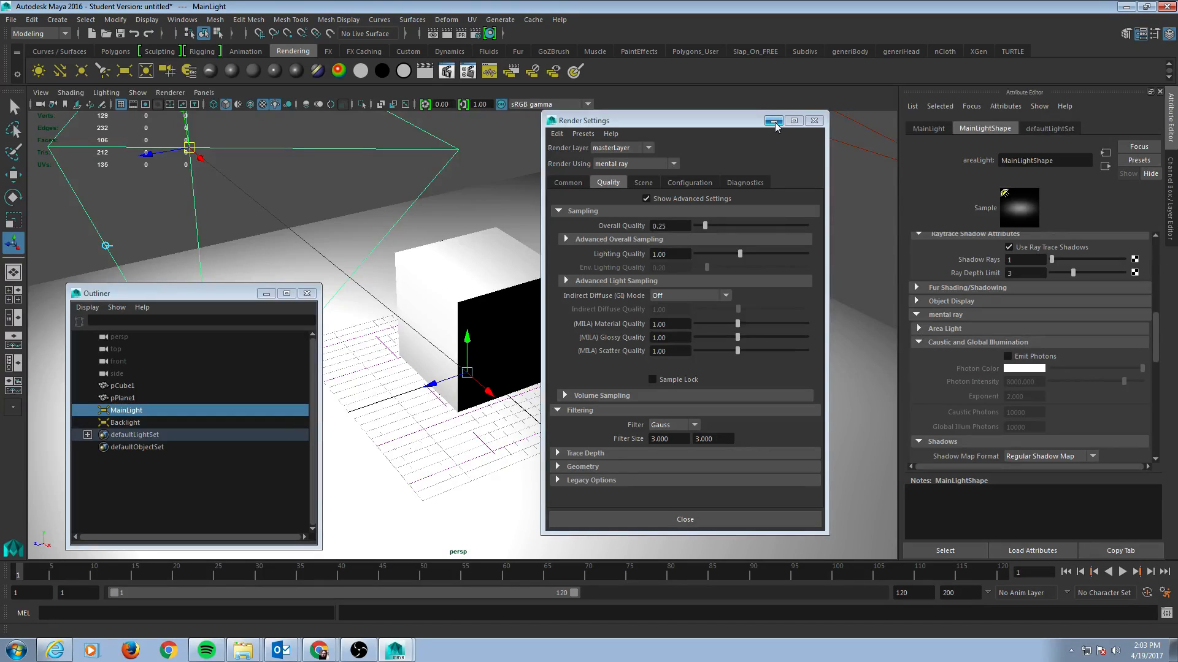
# Set the render image size preset to HD 720.
pyautogui.click(681, 225)
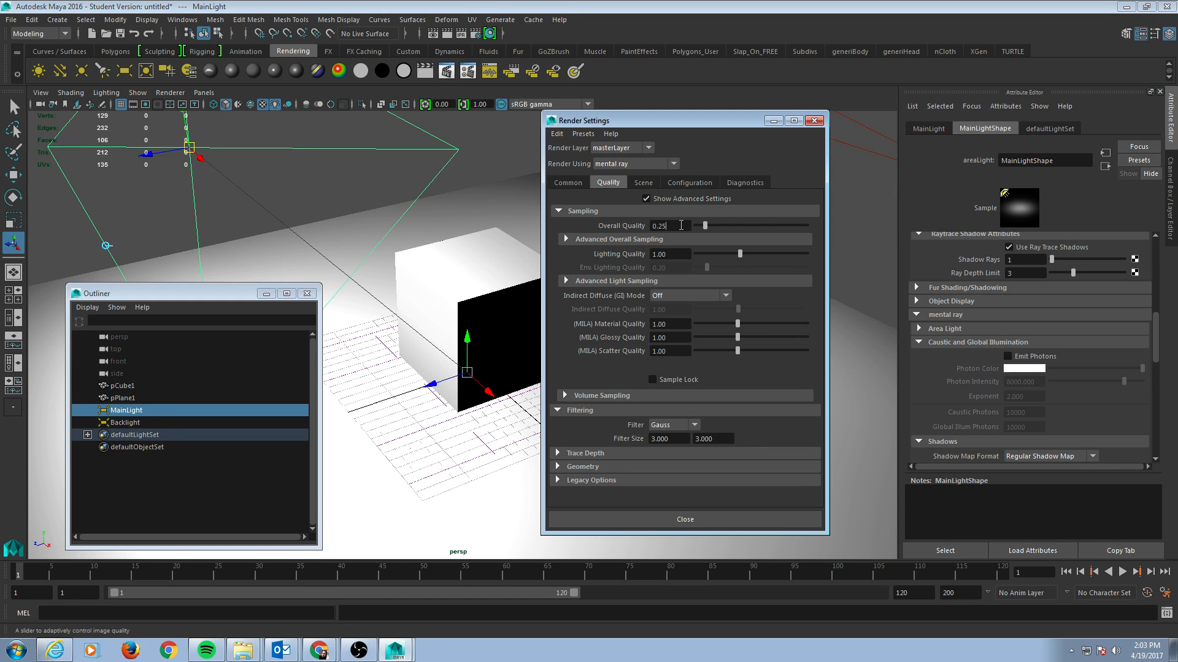
pyautogui.click(568, 182)
pyautogui.scroll(-8, 686, 324)
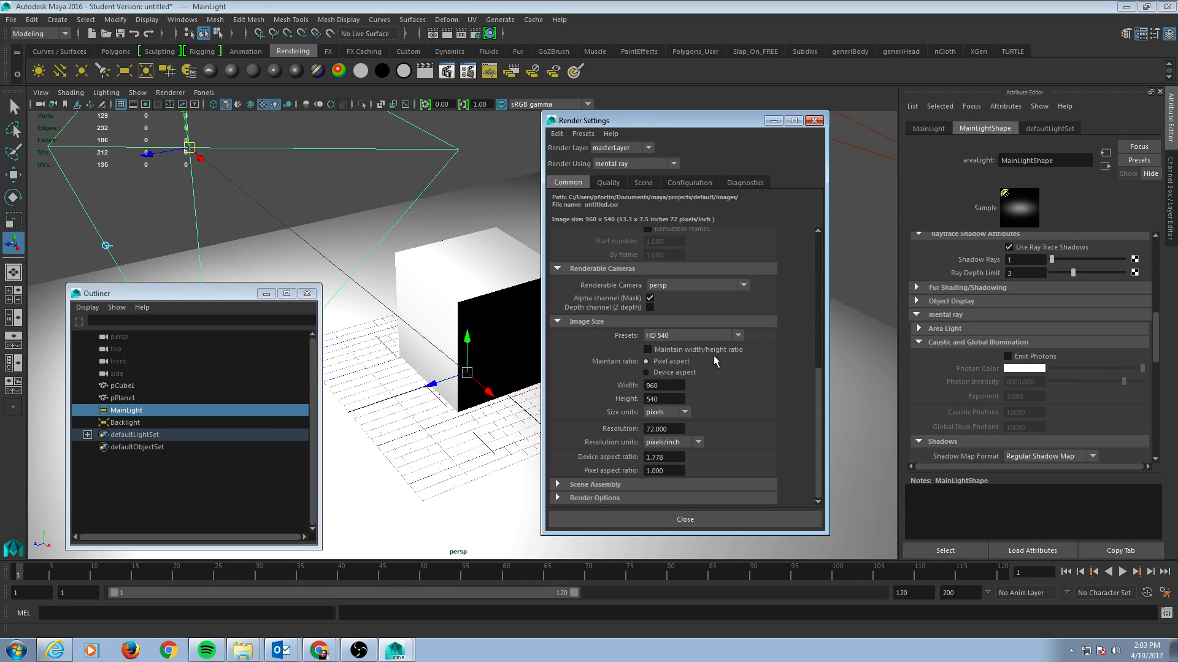
pyautogui.click(742, 334)
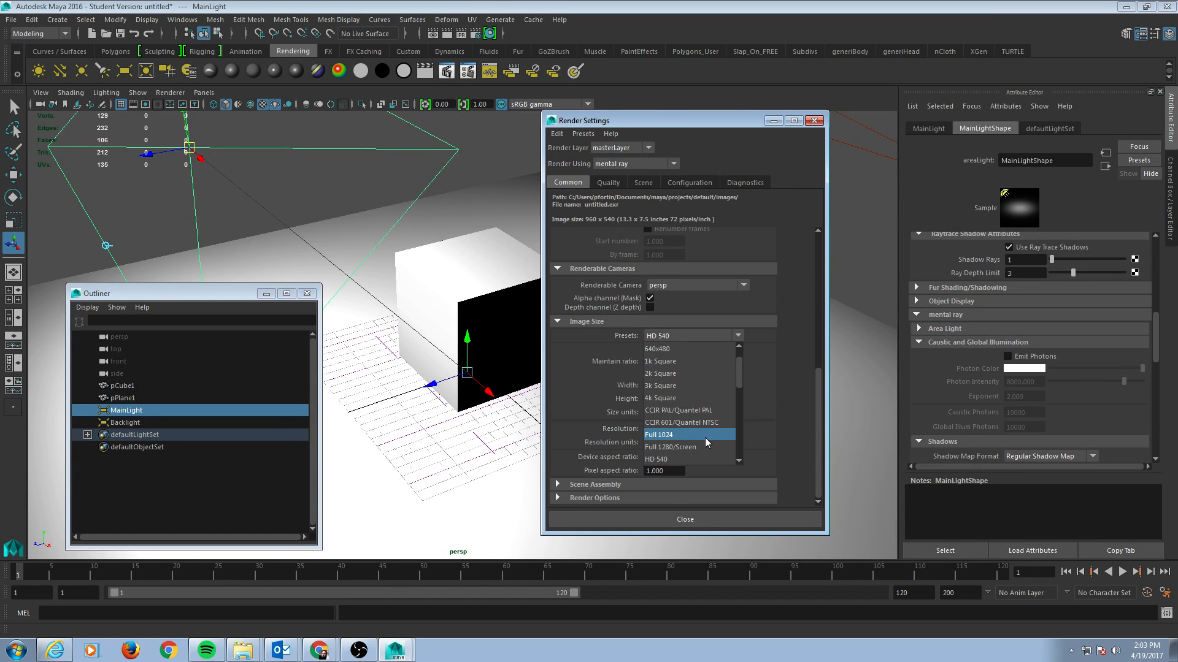
pyautogui.scroll(-2, 704, 436)
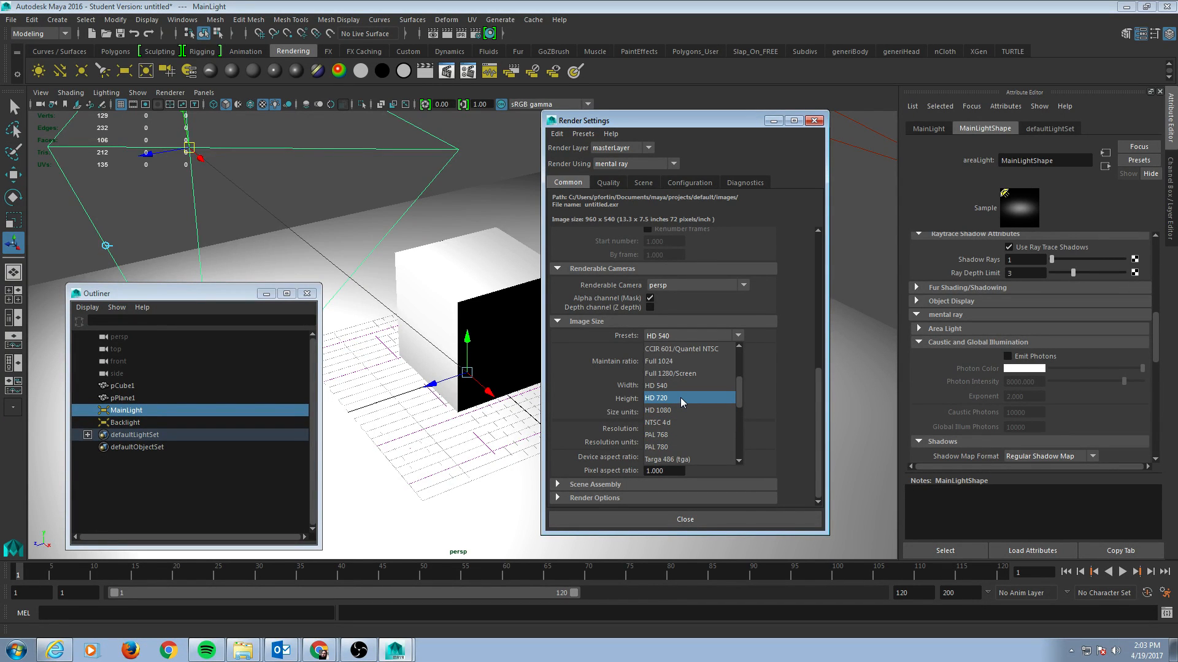
pyautogui.click(680, 397)
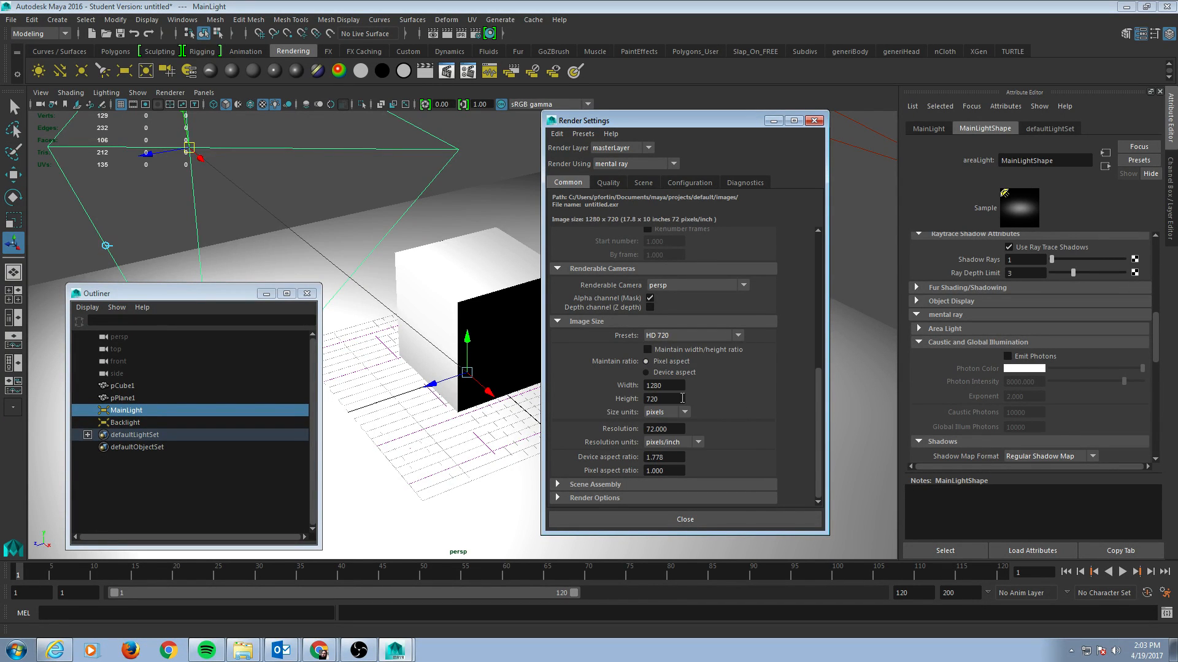
# Close the render settings, render the current frame with mental ray and move the Render View window clear of the Outliner.
pyautogui.click(685, 520)
pyautogui.click(448, 34)
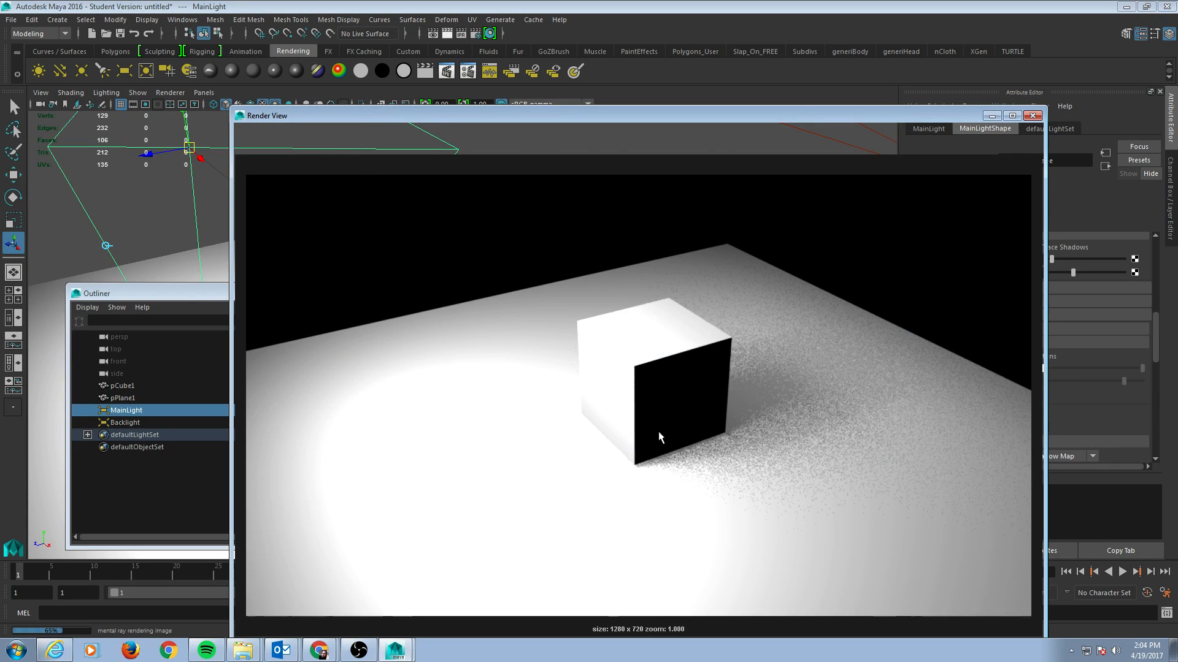
pyautogui.moveTo(599, 122); pyautogui.dragTo(631, 120)
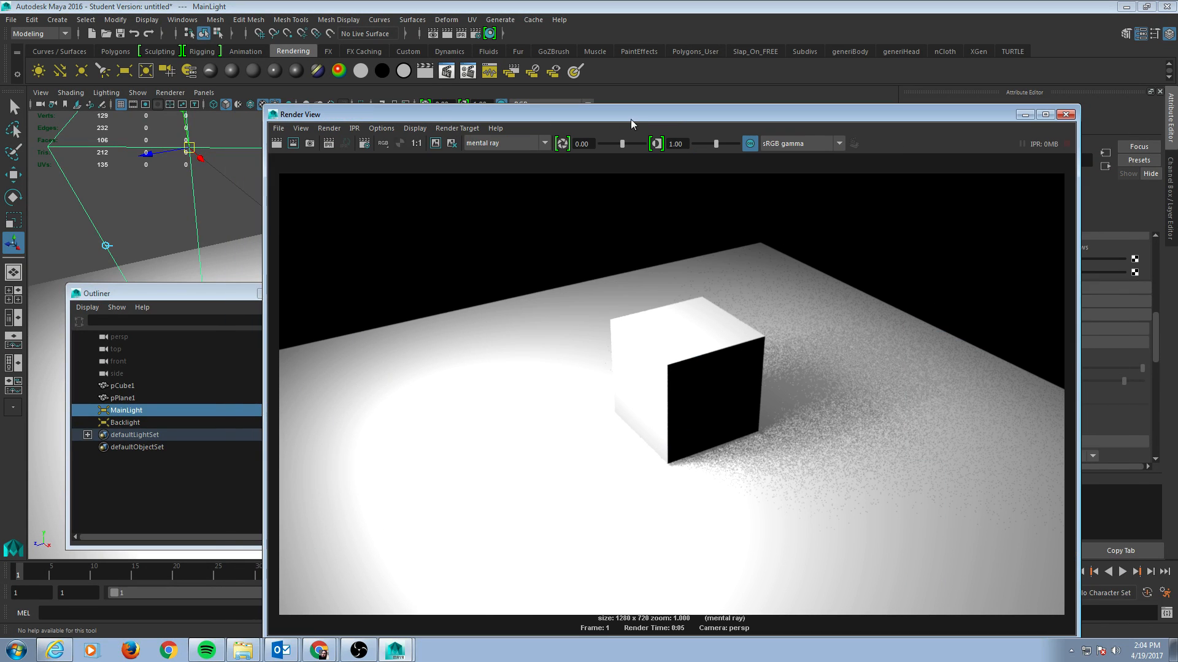
# Select MainLight, move the Render View off its attributes and open the intensity value for editing.
pyautogui.click(138, 410)
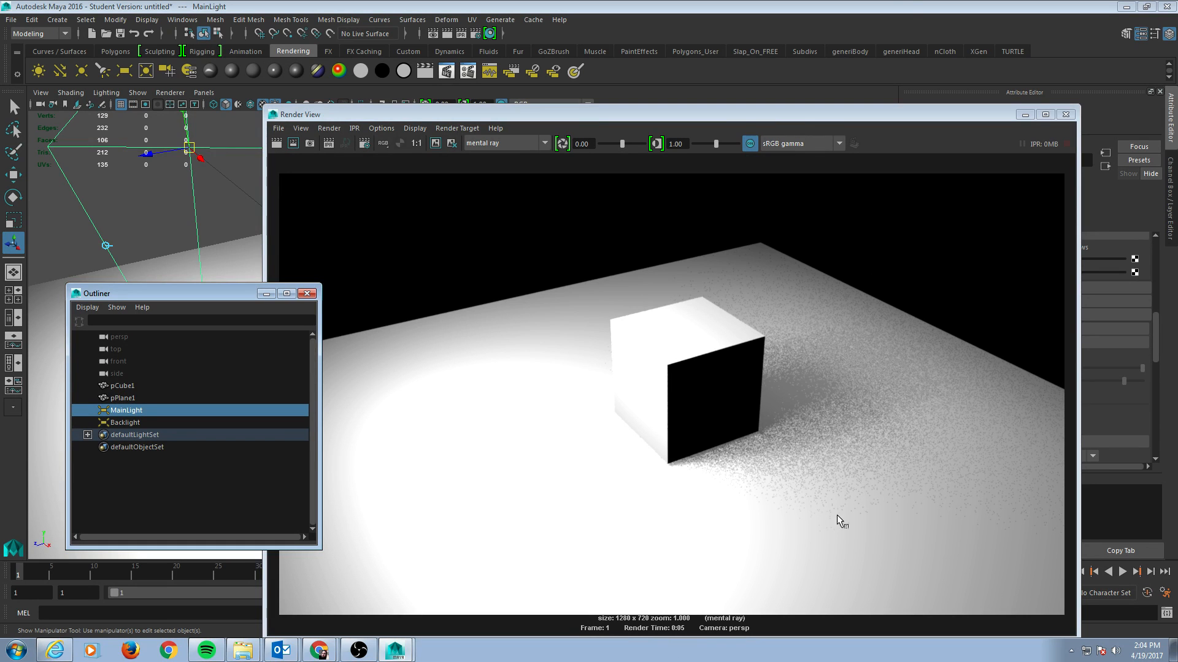
pyautogui.moveTo(821, 119); pyautogui.dragTo(590, 74)
pyautogui.scroll(5, 1055, 335)
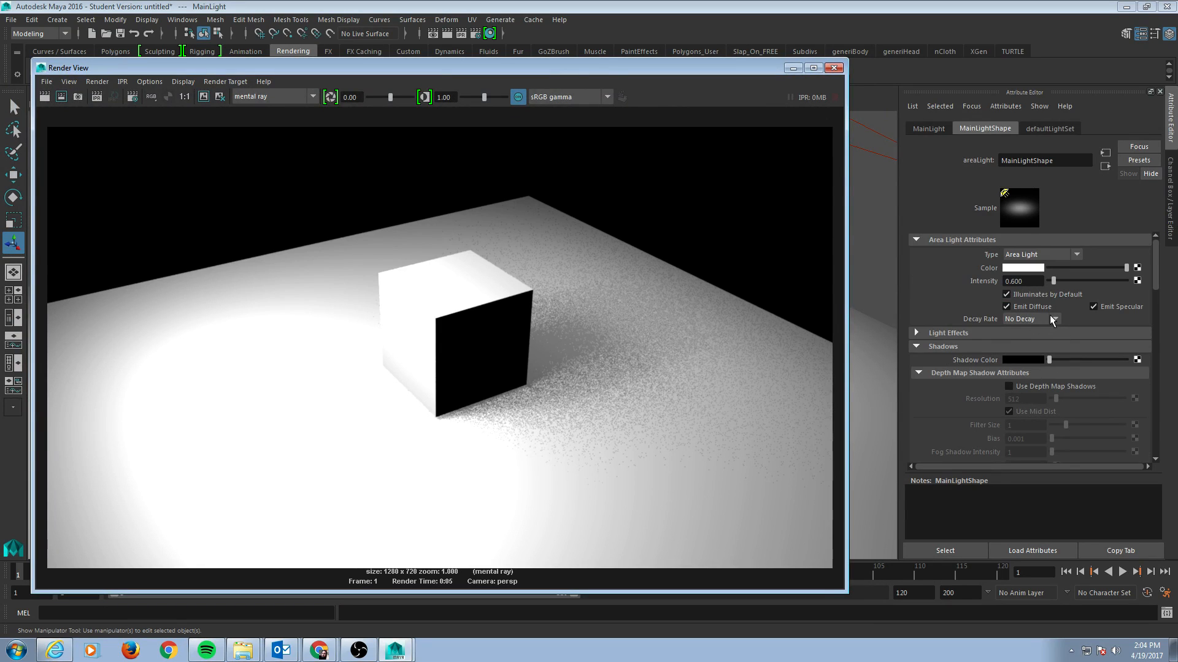
pyautogui.click(1035, 284)
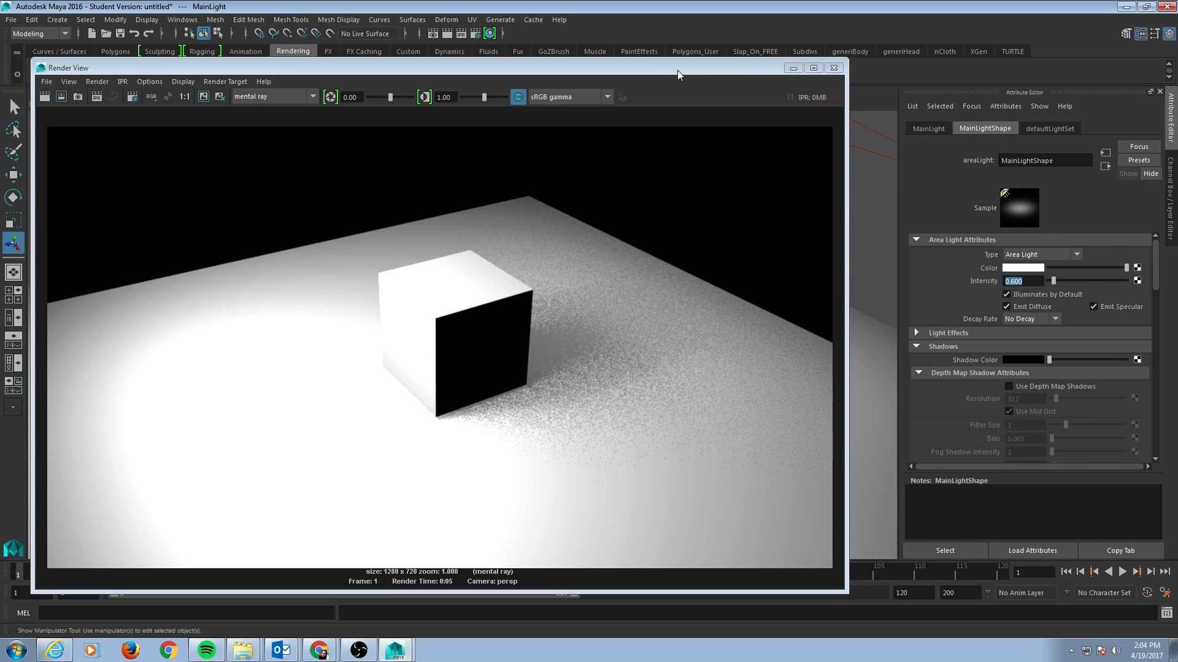
# Move the Render View off the cube and rotate the cube about its vertical axis so another side faces the camera.
pyautogui.moveTo(678, 70); pyautogui.dragTo(631, 376)
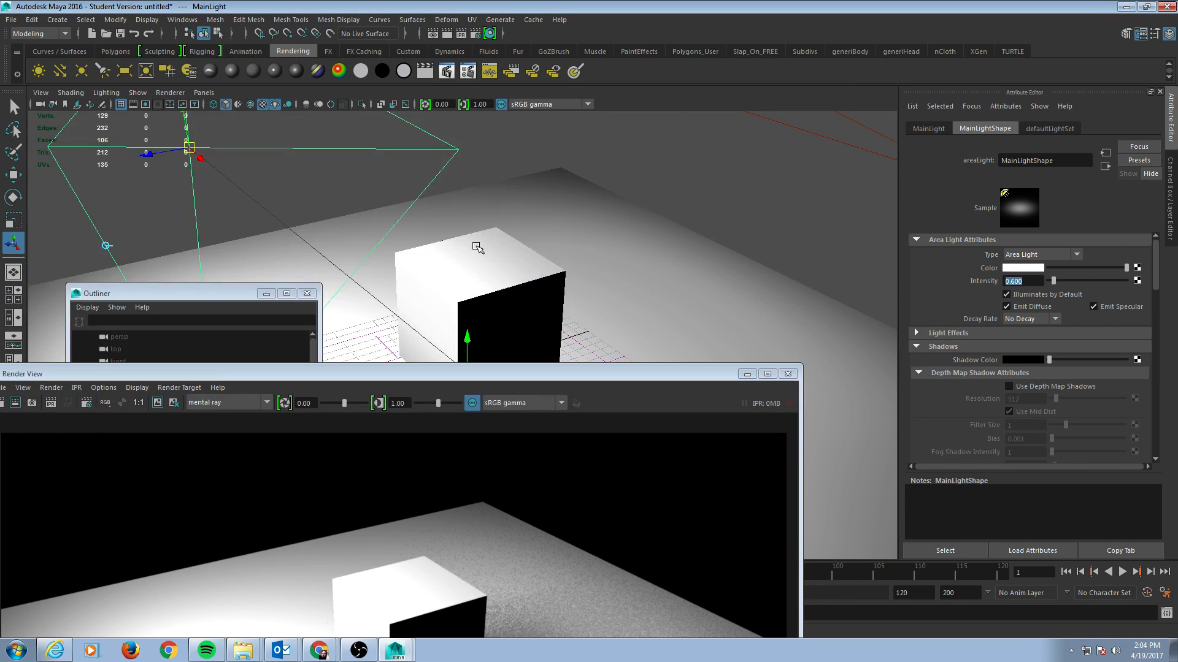
pyautogui.click(478, 247)
pyautogui.press('e')
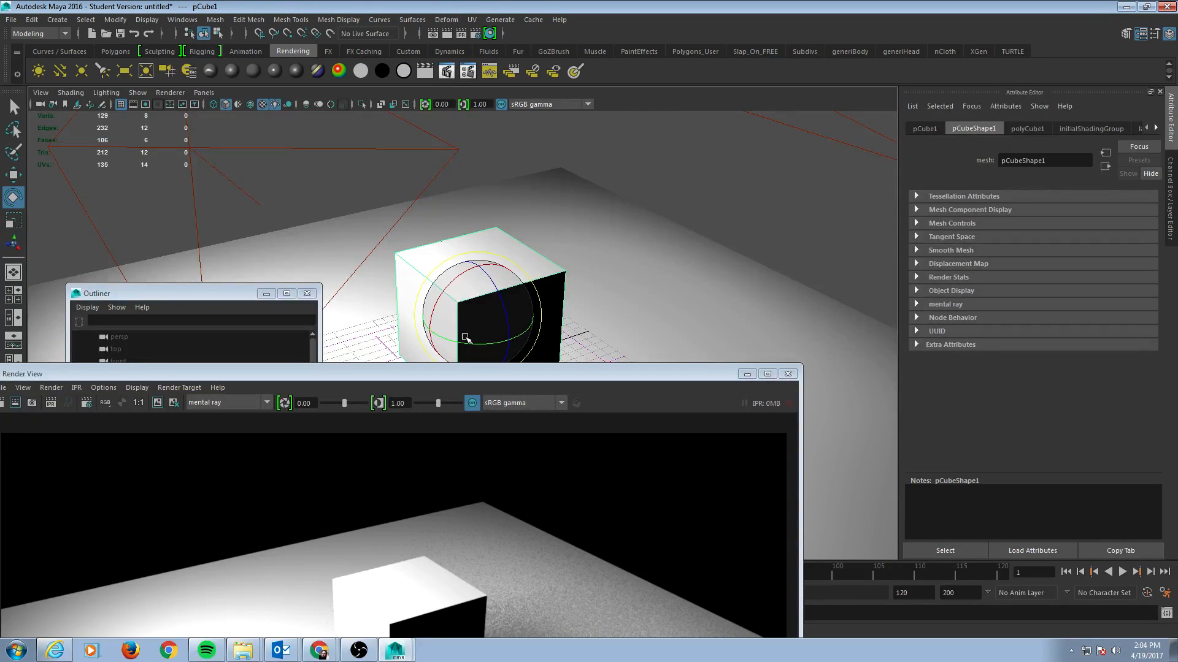
pyautogui.moveTo(467, 341); pyautogui.dragTo(490, 348)
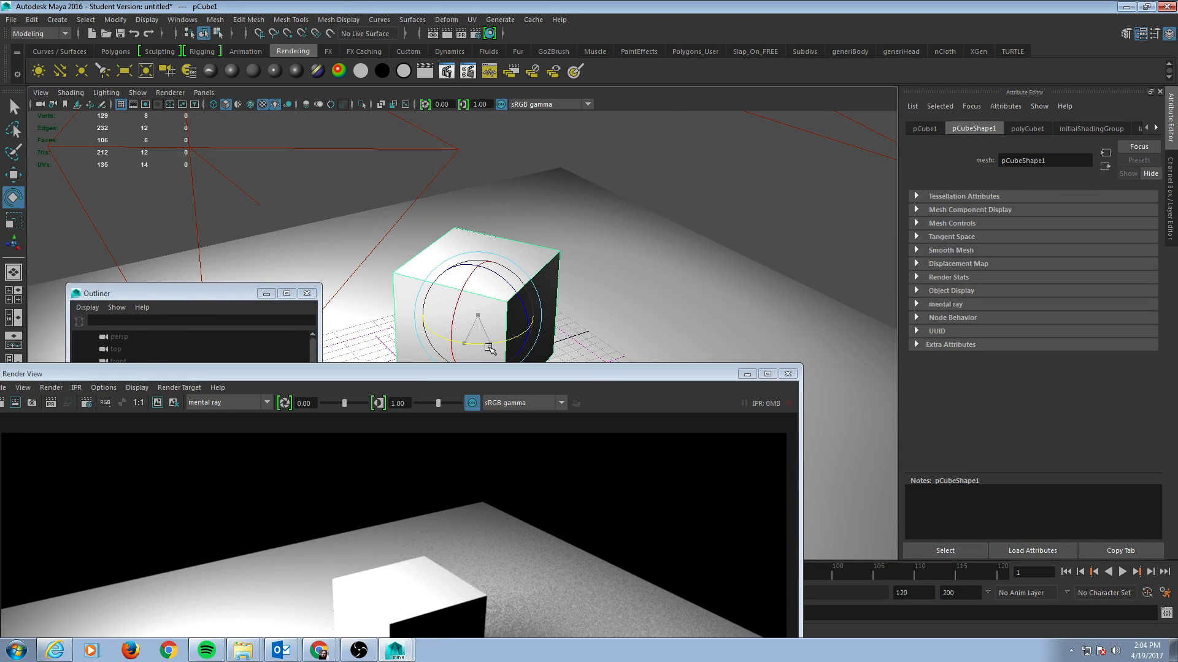
# Reselect MainLight, keep its attributes uncovered by the Render View and set its intensity to 0.2.
pyautogui.moveTo(597, 376); pyautogui.dragTo(645, 55)
pyautogui.moveTo(191, 54); pyautogui.dragTo(198, 54)
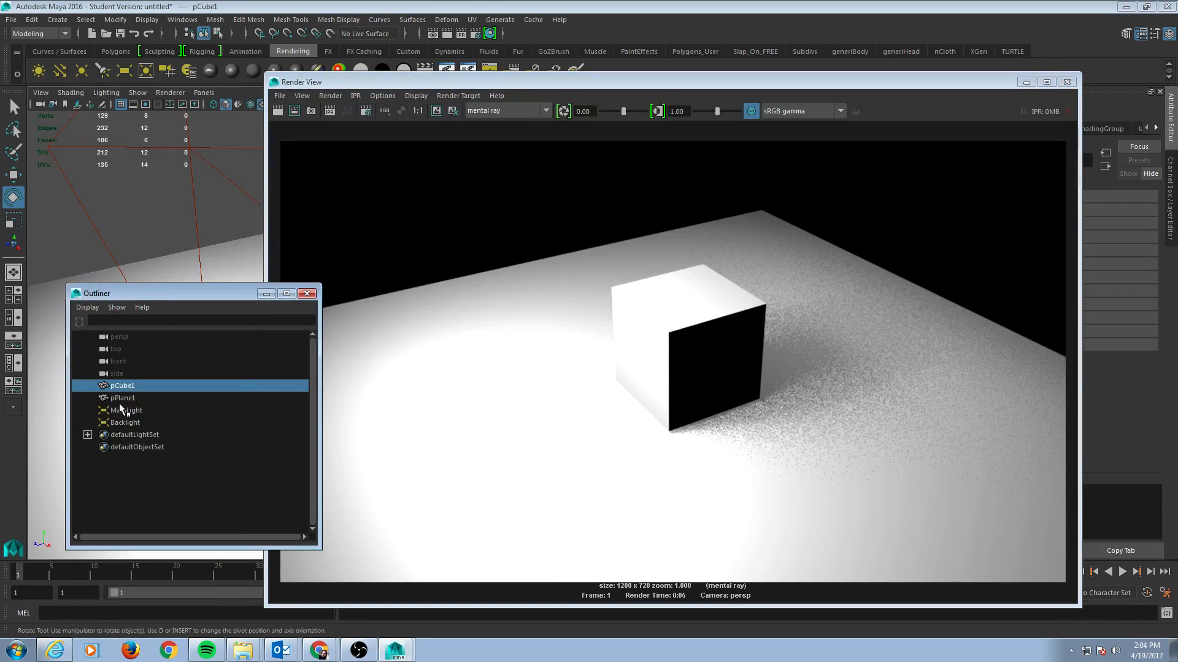
pyautogui.click(124, 410)
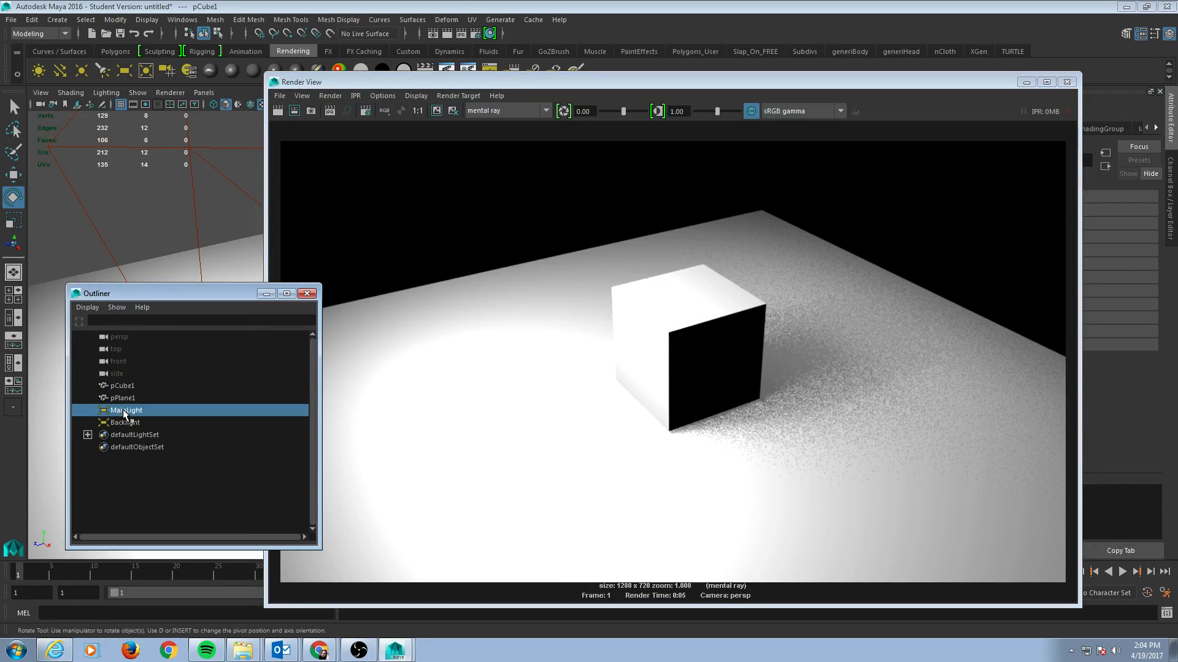
pyautogui.moveTo(664, 83); pyautogui.dragTo(476, 66)
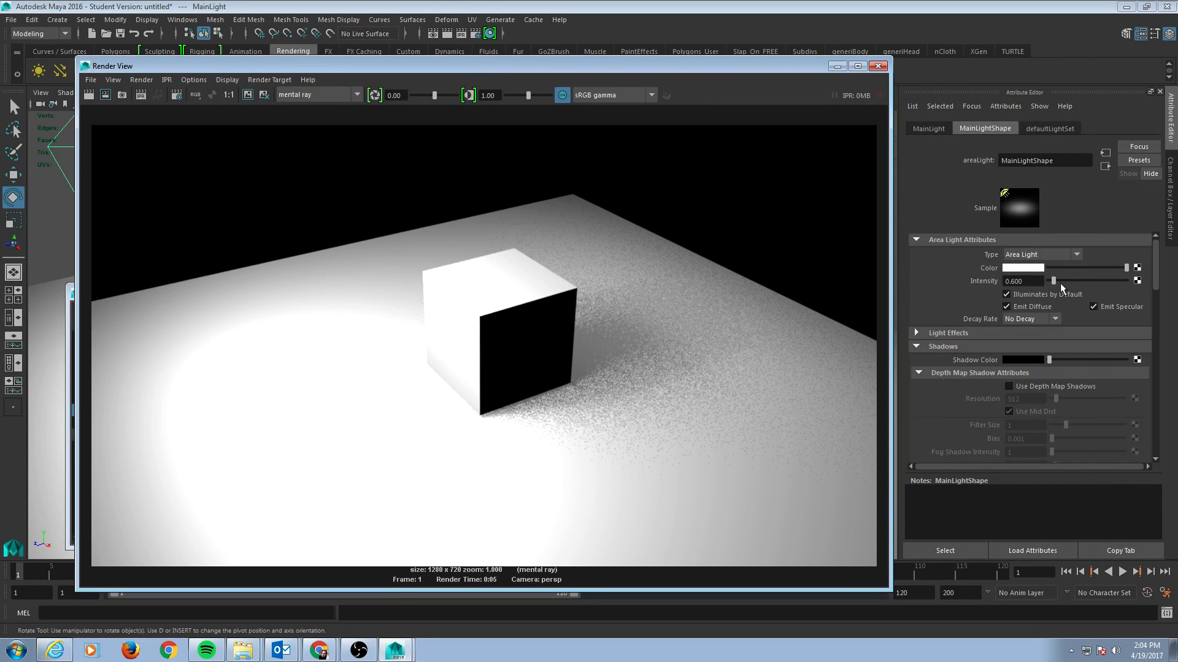
pyautogui.moveTo(1034, 282); pyautogui.dragTo(882, 276)
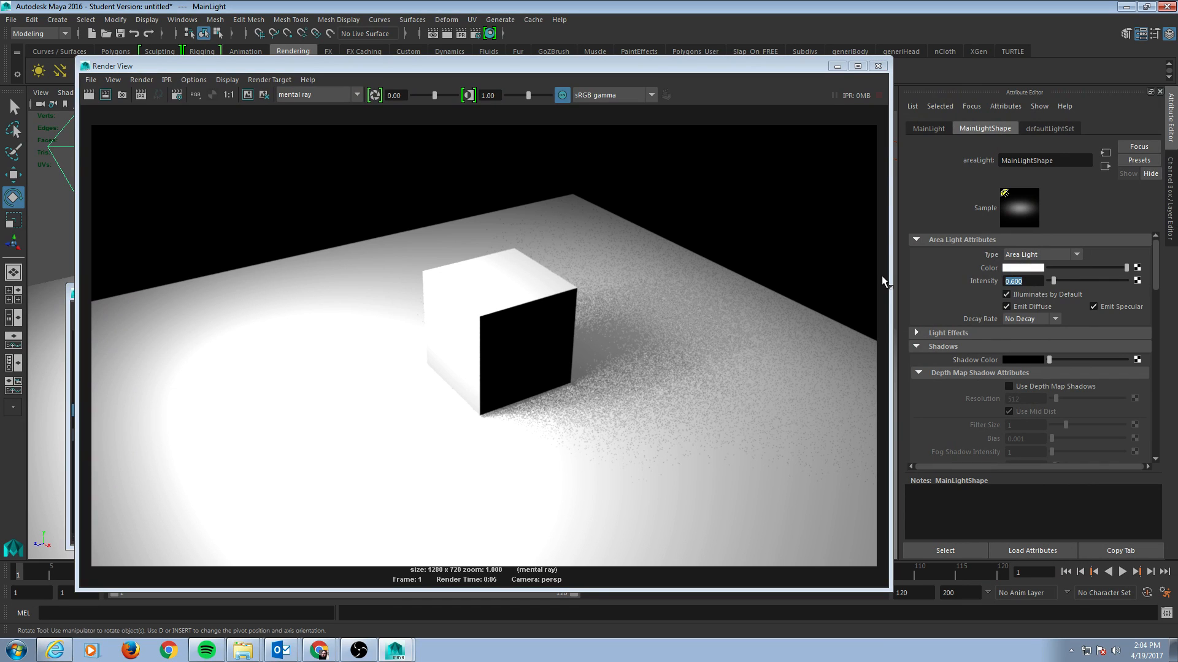
pyautogui.write('.2')
pyautogui.press('Return')
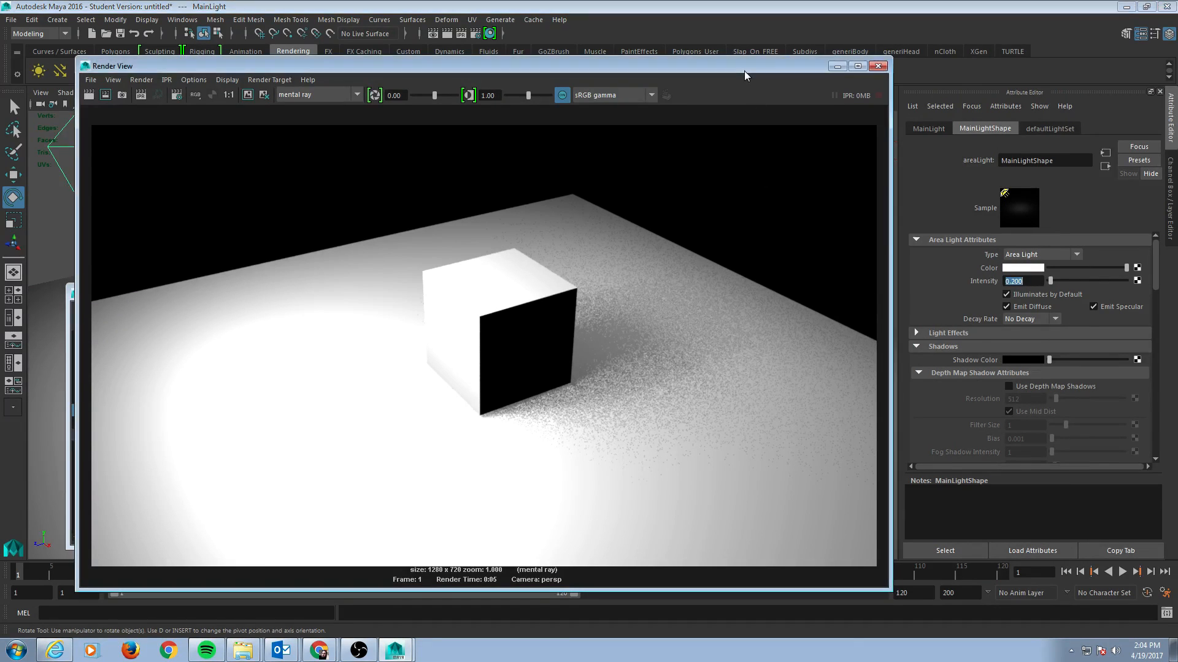
# Select the Backlight, set its intensity to 0.08 and render the frame again.
pyautogui.moveTo(744, 72); pyautogui.dragTo(624, 220)
pyautogui.click(814, 133)
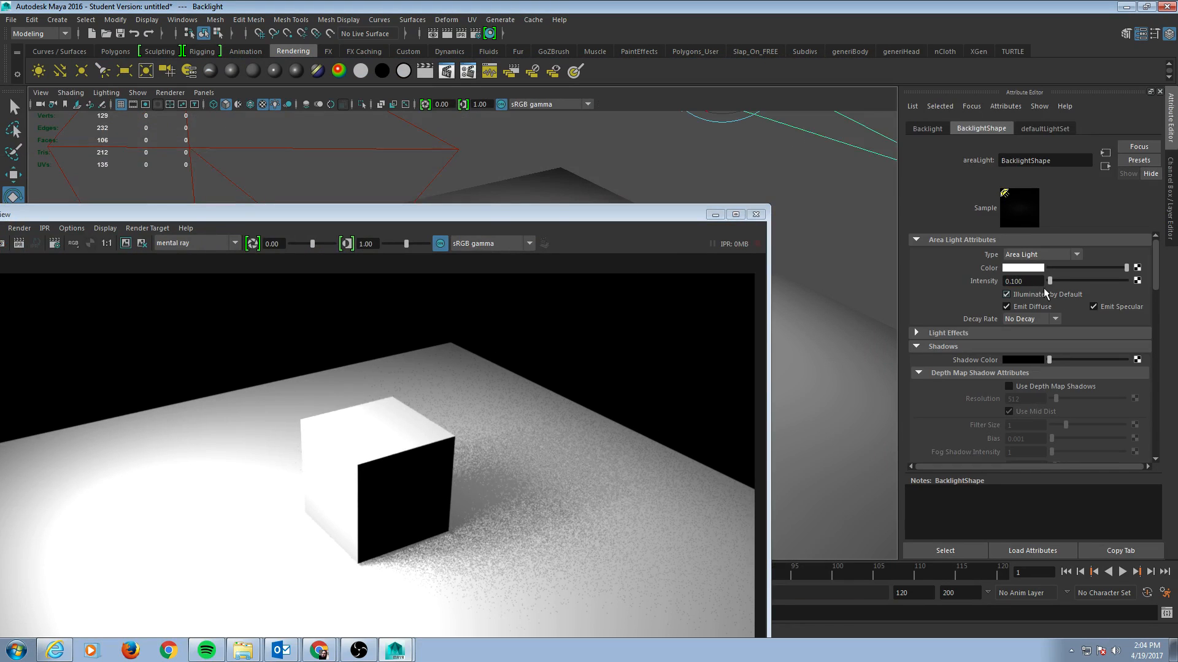
pyautogui.doubleClick(1023, 281)
pyautogui.write('.08')
pyautogui.moveTo(509, 215); pyautogui.dragTo(671, 92)
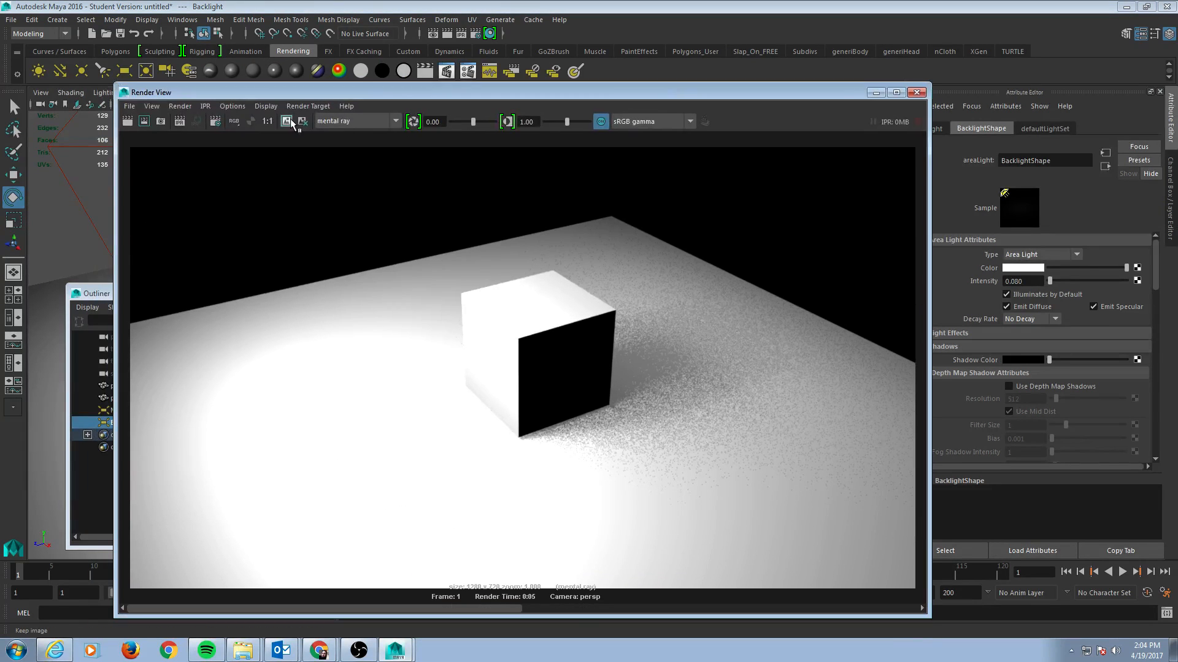
pyautogui.click(130, 123)
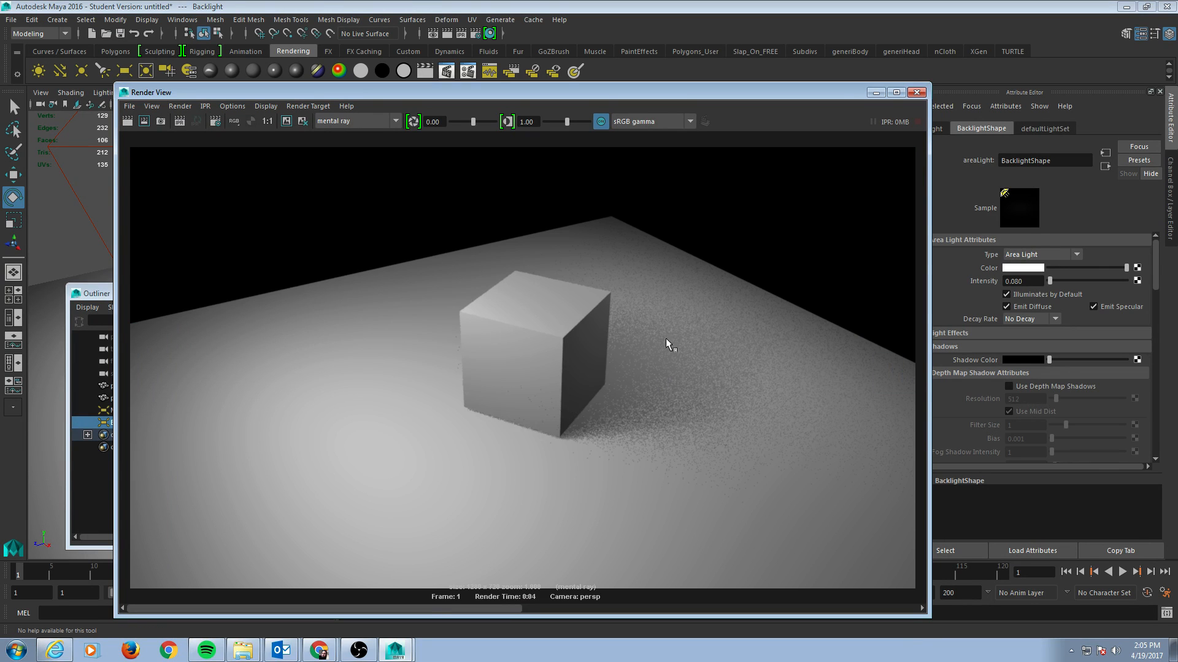
# Select MainLight and set its raytrace shadow rays to 6 and ray depth limit to 18.
pyautogui.click(876, 93)
pyautogui.click(131, 411)
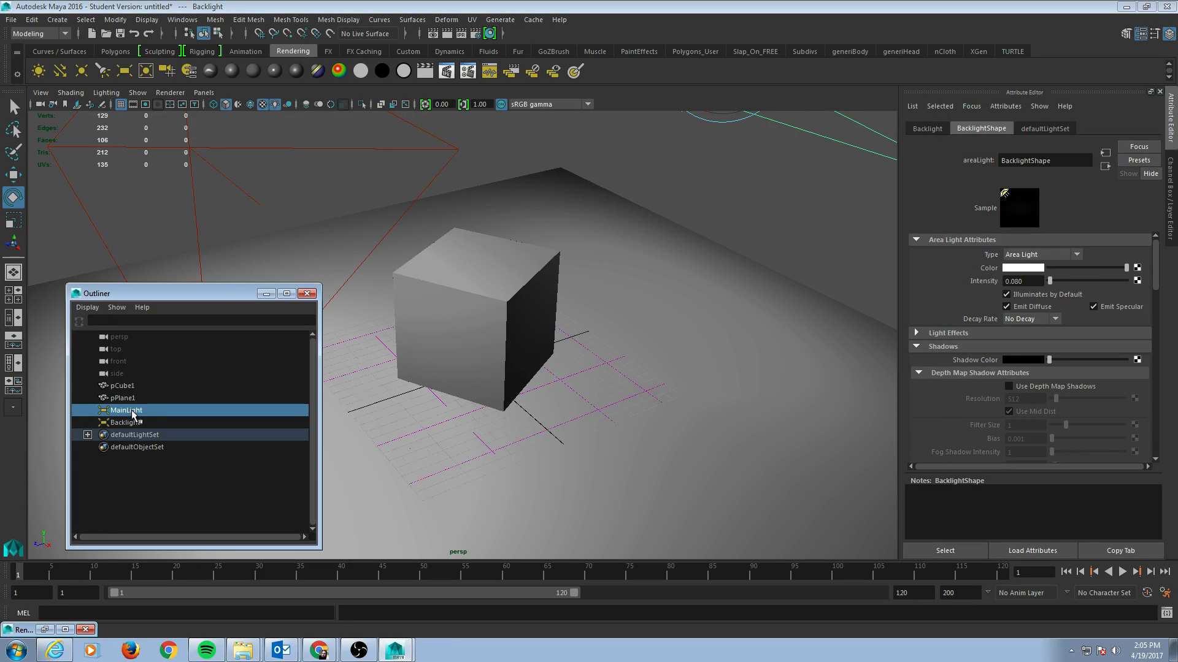
pyautogui.scroll(-5, 1033, 381)
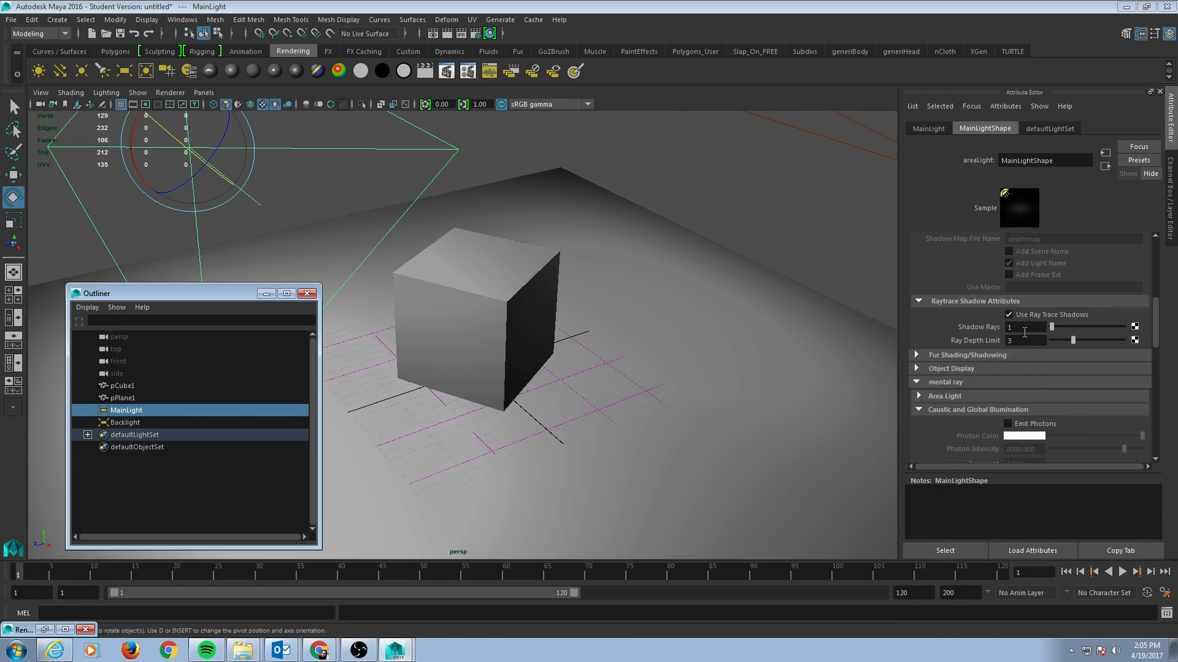
pyautogui.doubleClick(1023, 327)
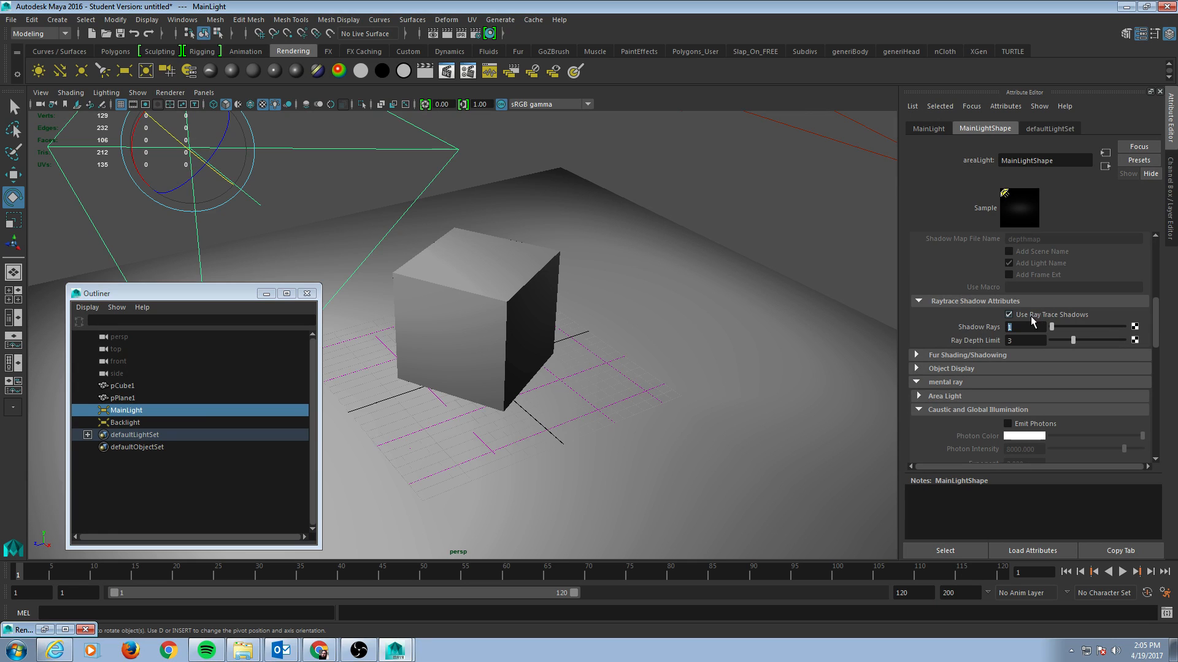
pyautogui.write('6')
pyautogui.press('Tab')
pyautogui.write('12')
pyautogui.press('Return')
pyautogui.write('18')
pyautogui.press('Return')
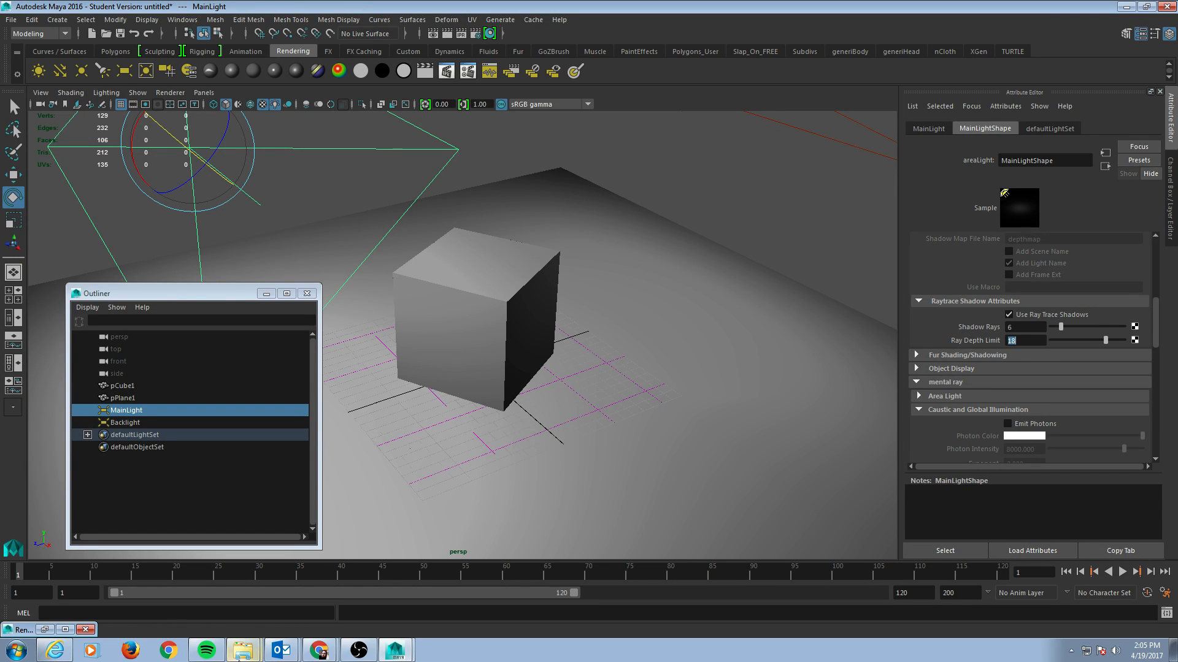
# Restore the Render View, keep the current image and re-render the frame, then minimize the window.
pyautogui.click(25, 632)
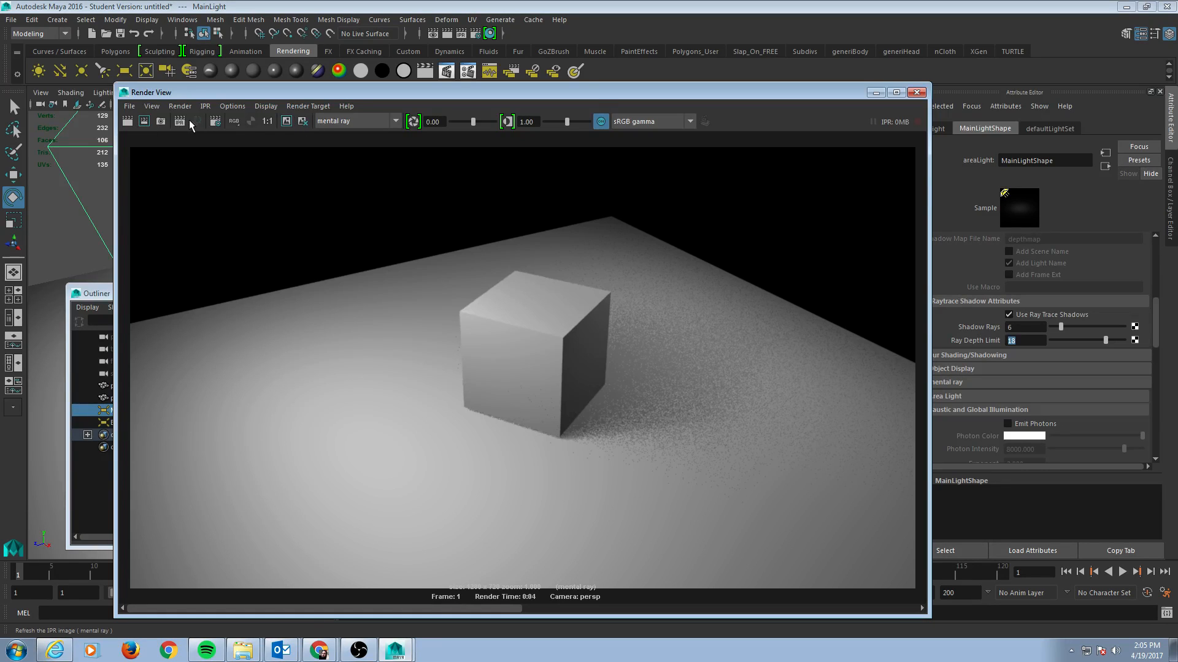
pyautogui.click(285, 121)
pyautogui.click(129, 122)
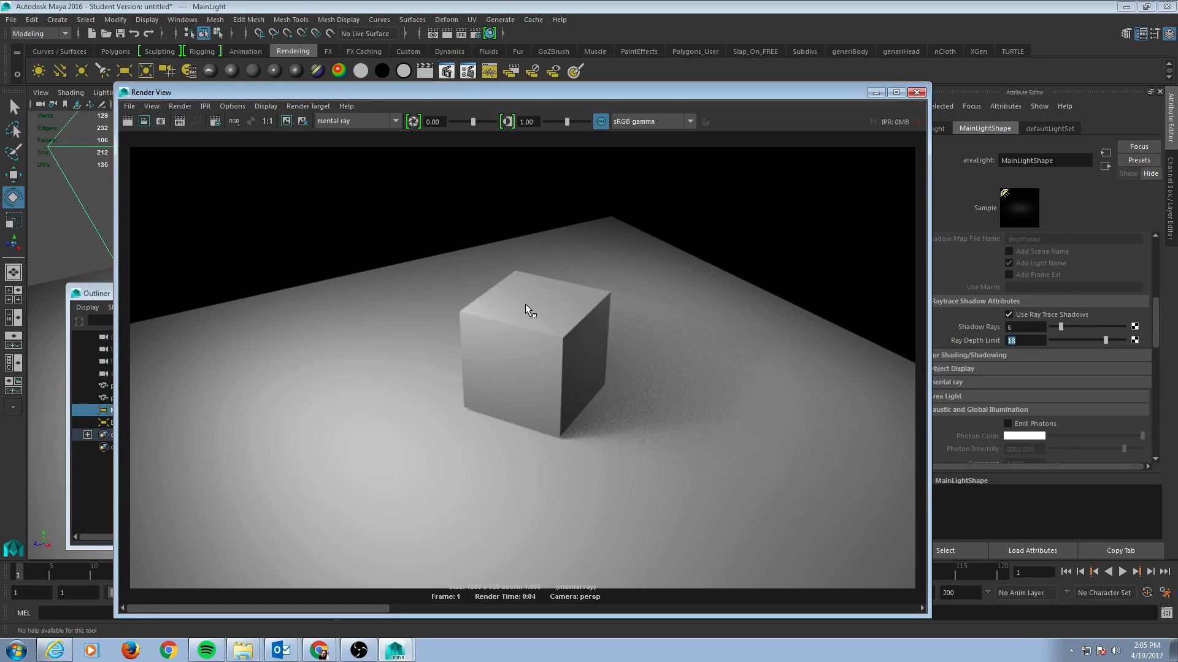
pyautogui.click(874, 94)
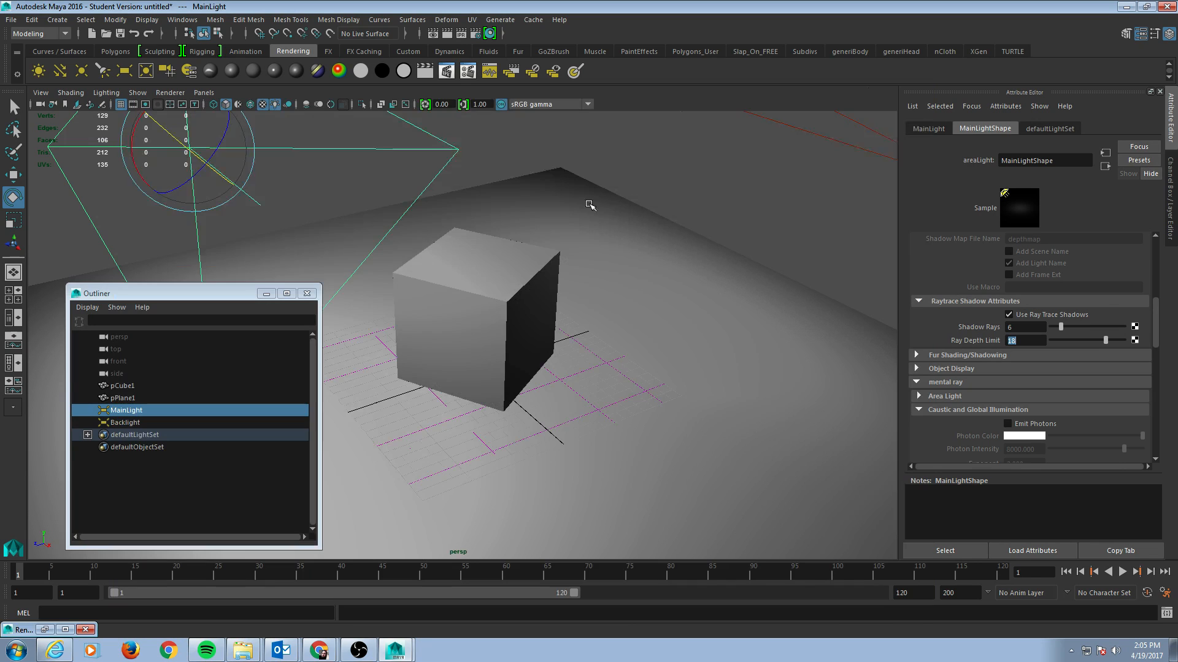
# Minimize the Outliner and create a mental ray mi_car_paint_phen_x material in the Hypershade.
pyautogui.click(267, 295)
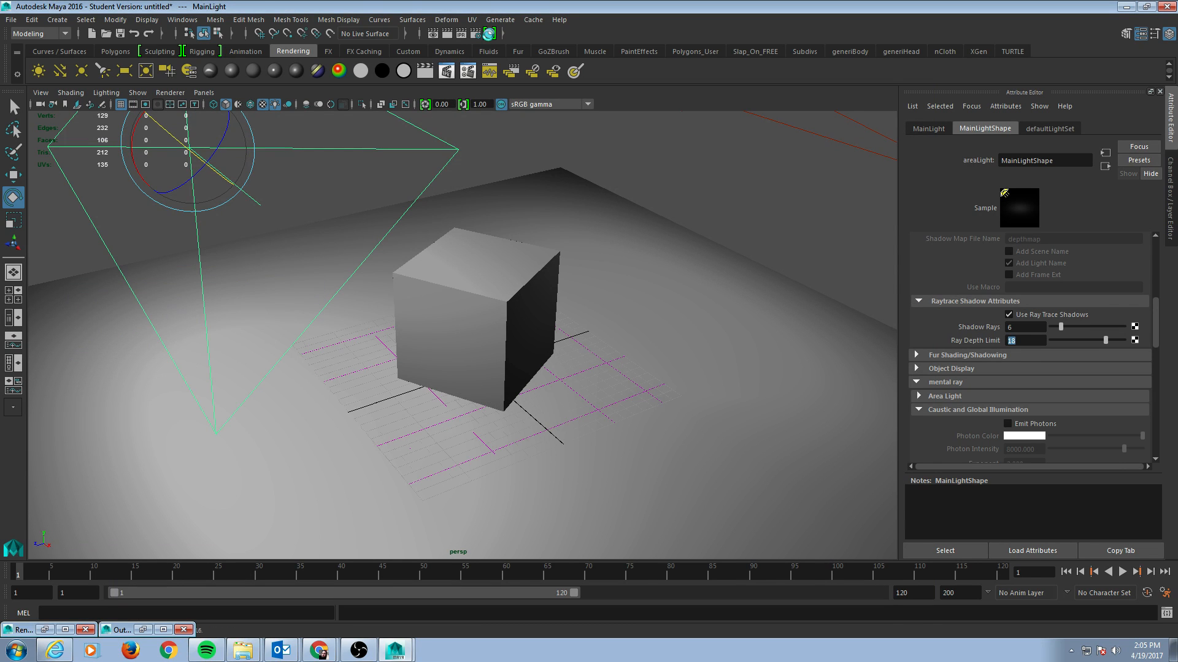
pyautogui.click(528, 71)
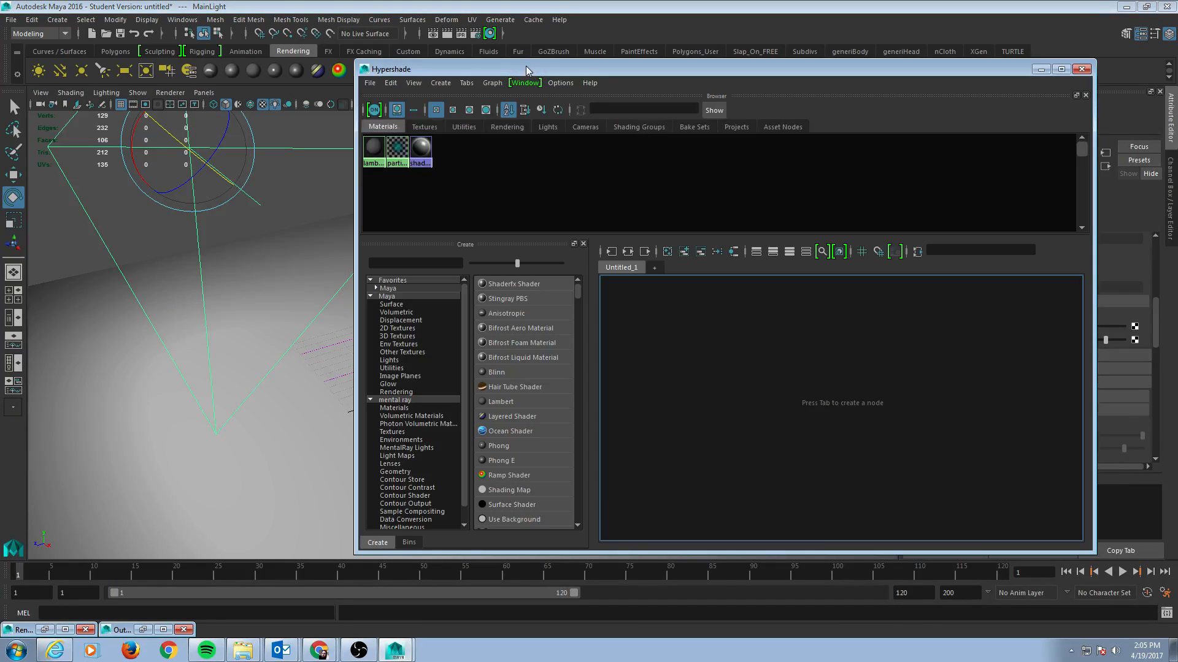
pyautogui.moveTo(742, 72); pyautogui.dragTo(517, 67)
pyautogui.click(172, 396)
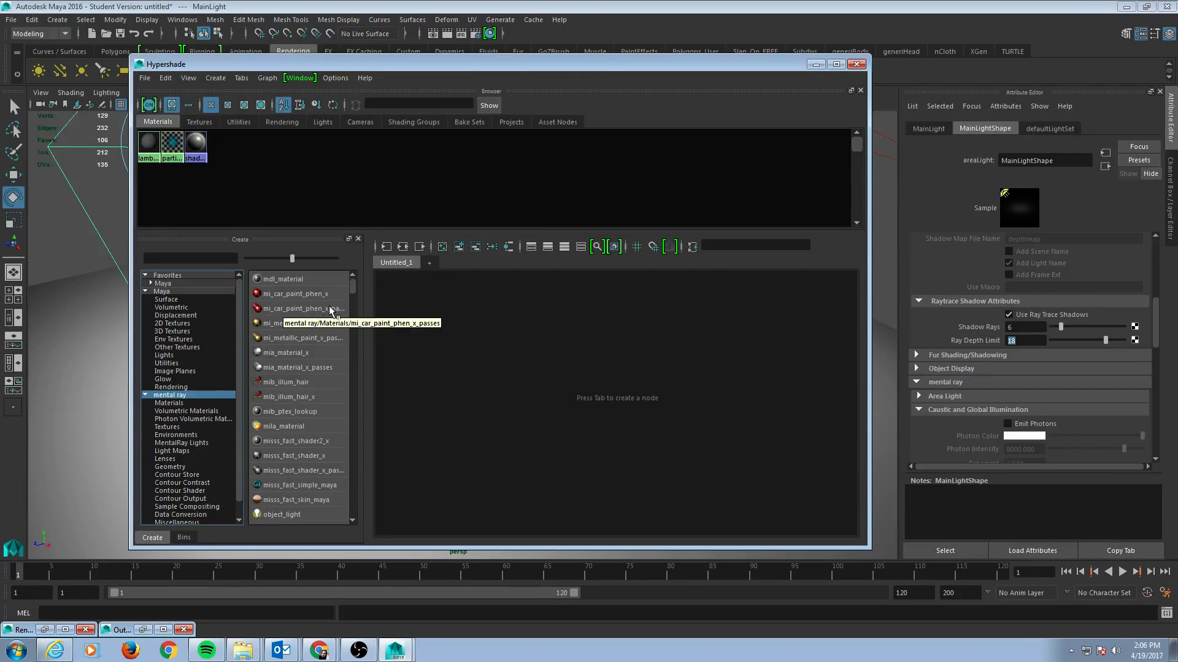
pyautogui.click(296, 294)
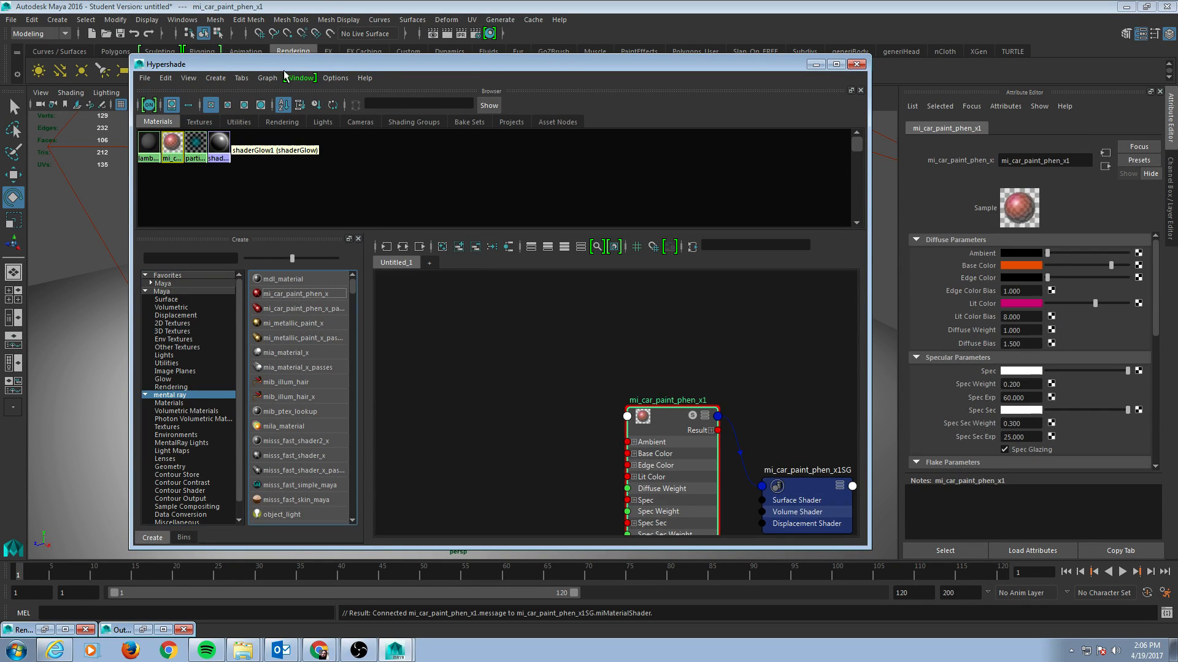
# Assign the car paint material to the cube and minimize the Hypershade.
pyautogui.moveTo(278, 68); pyautogui.dragTo(722, 87)
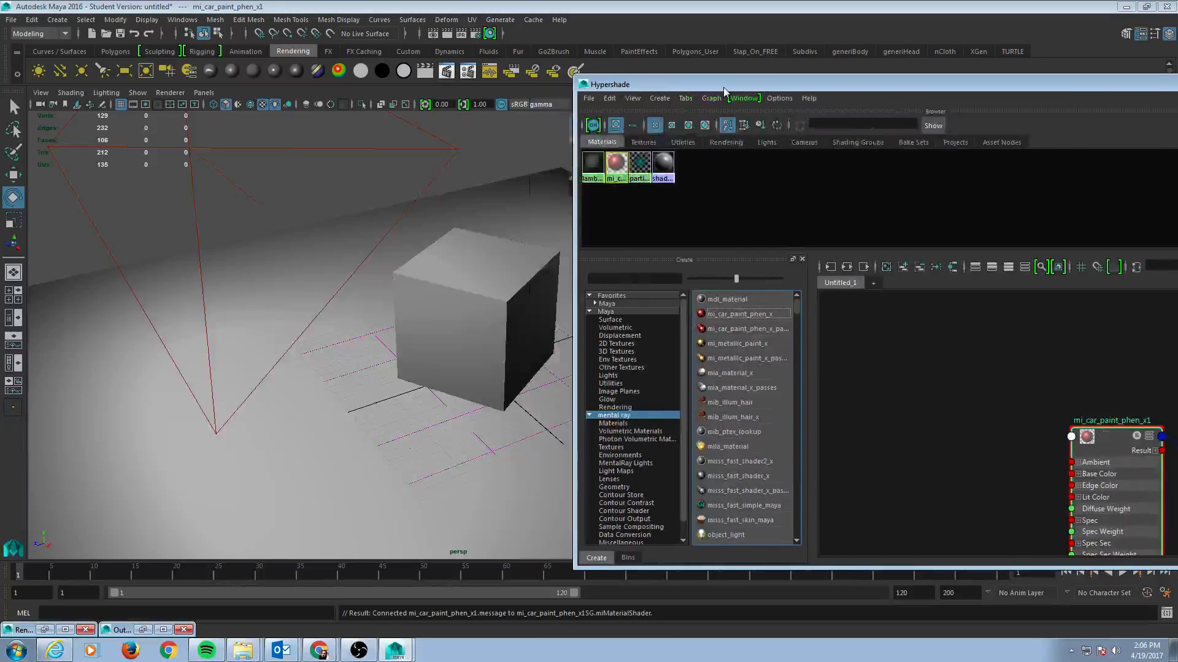
pyautogui.click(515, 255)
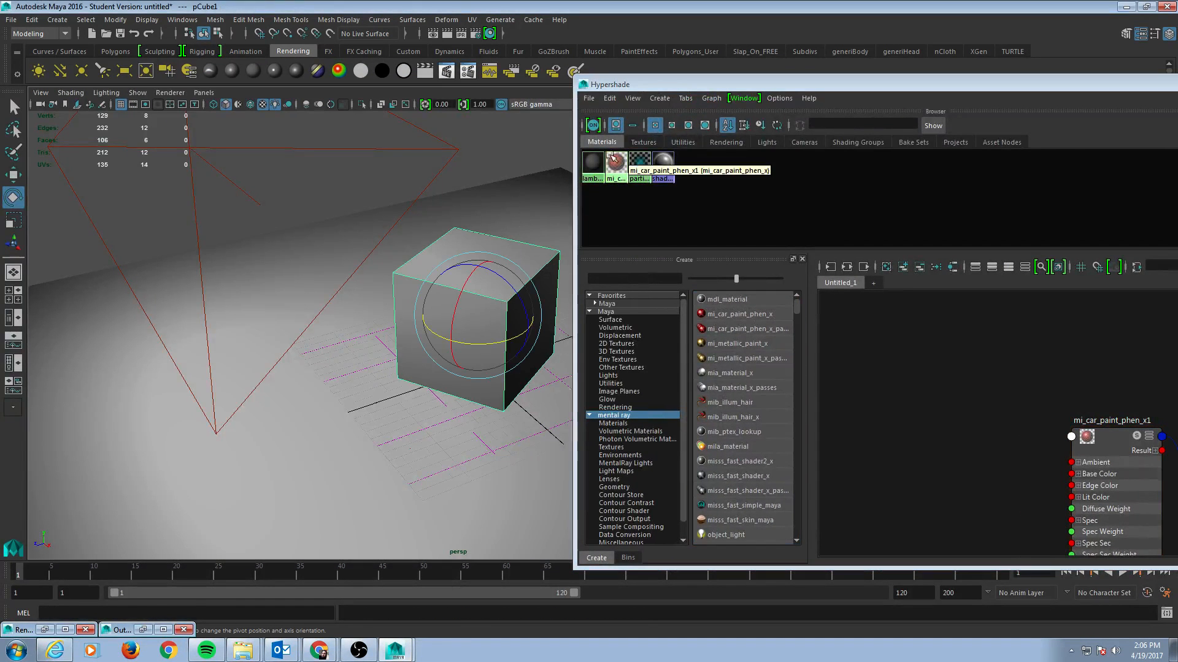
pyautogui.moveTo(616, 164); pyautogui.dragTo(618, 135, button='right')
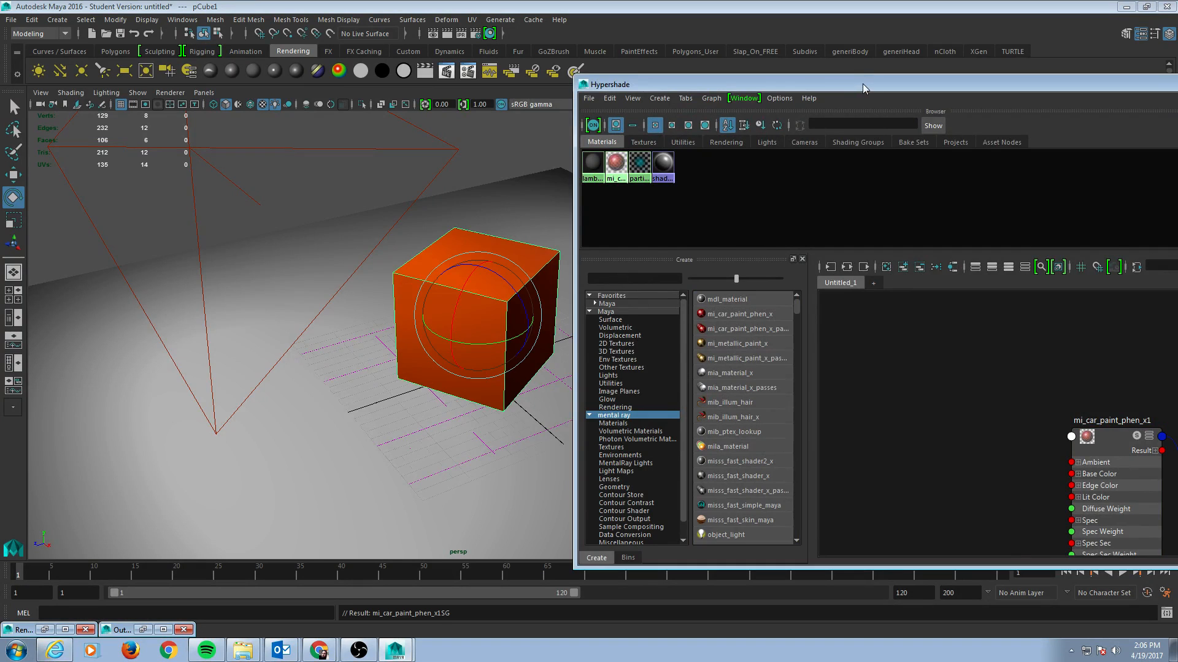
pyautogui.moveTo(863, 84); pyautogui.dragTo(362, 157)
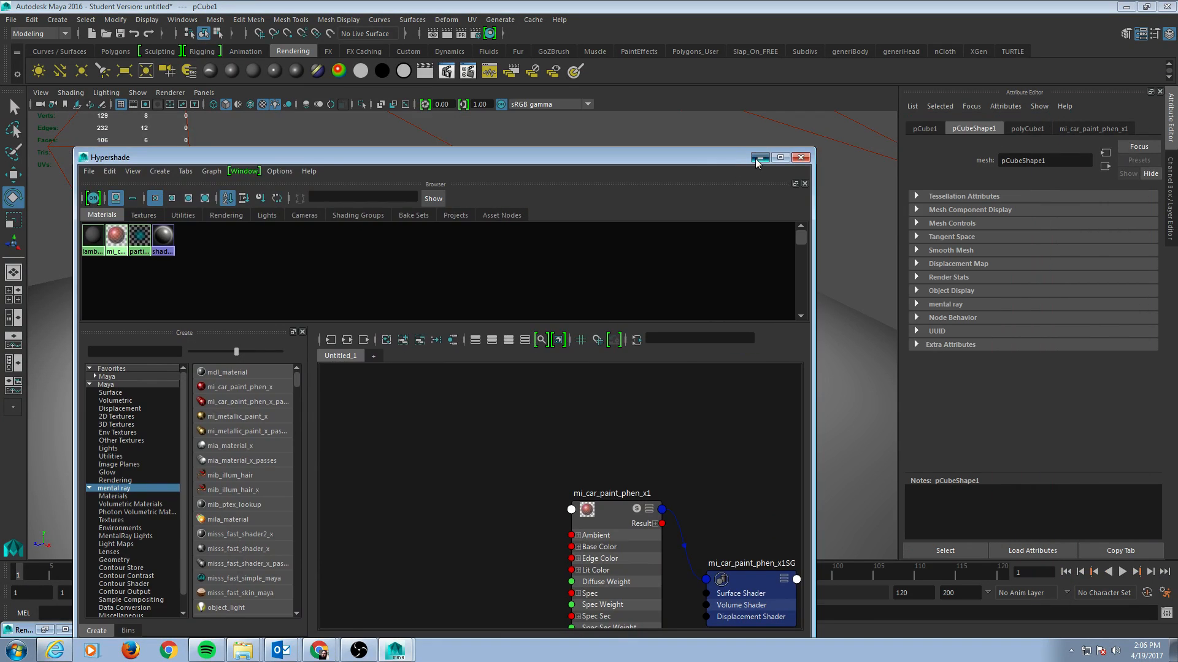
pyautogui.click(759, 158)
# Change the car paint material's lit color to blue and test-render the frame.
pyautogui.click(1091, 131)
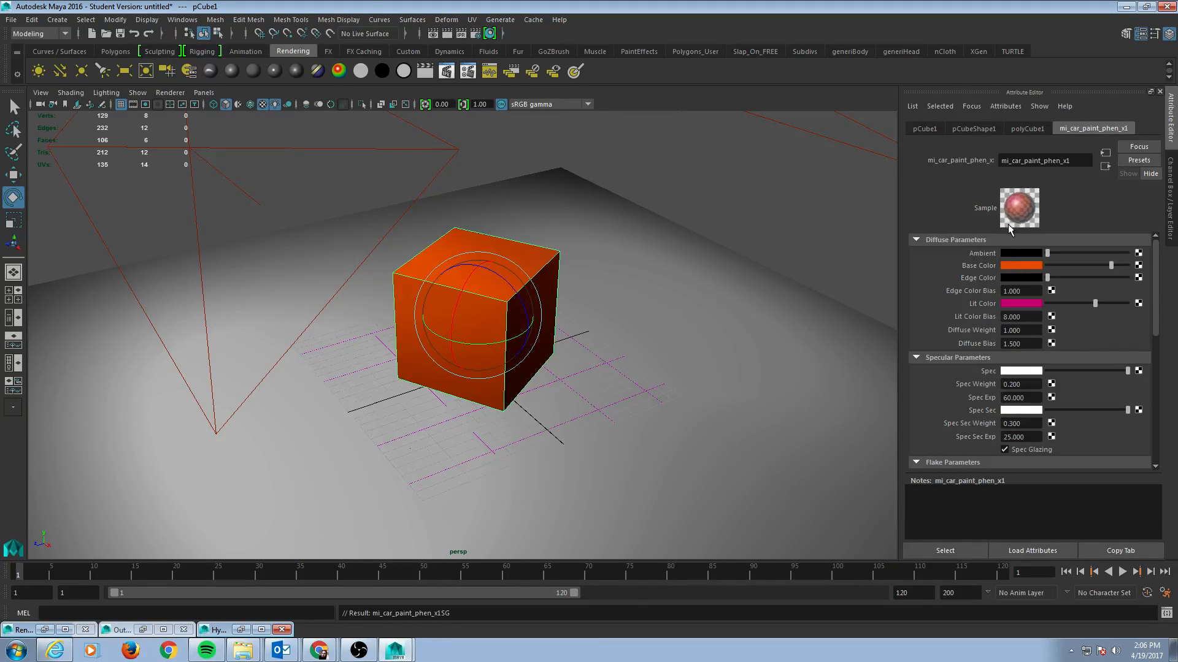
pyautogui.click(1026, 303)
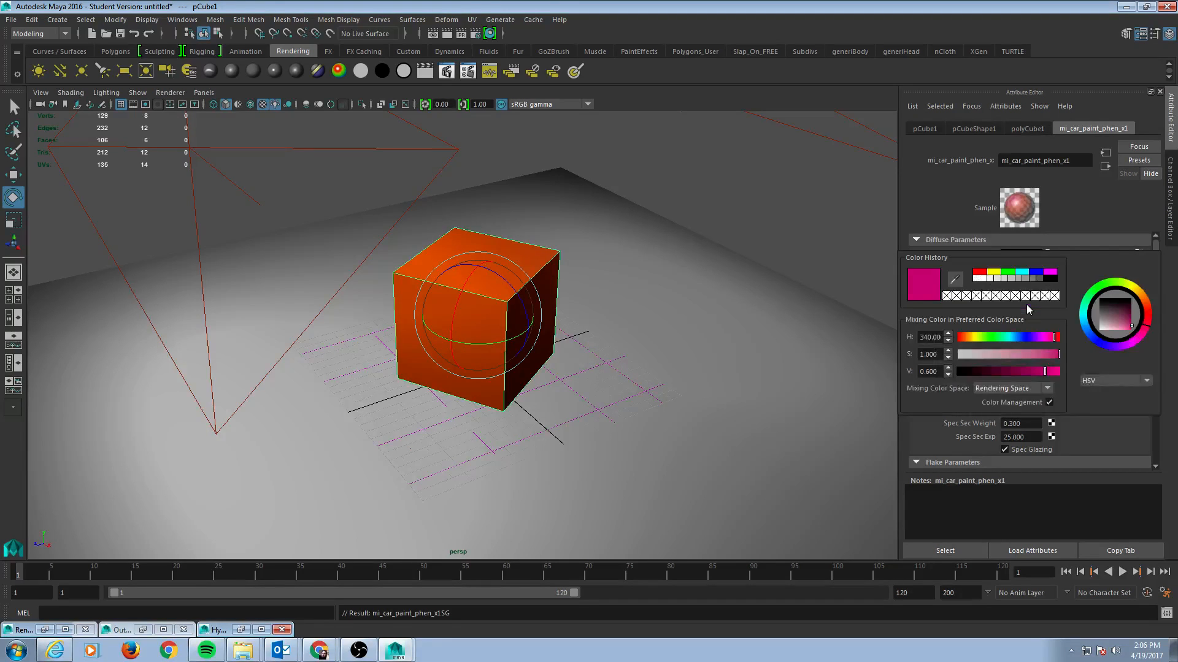
pyautogui.click(1096, 344)
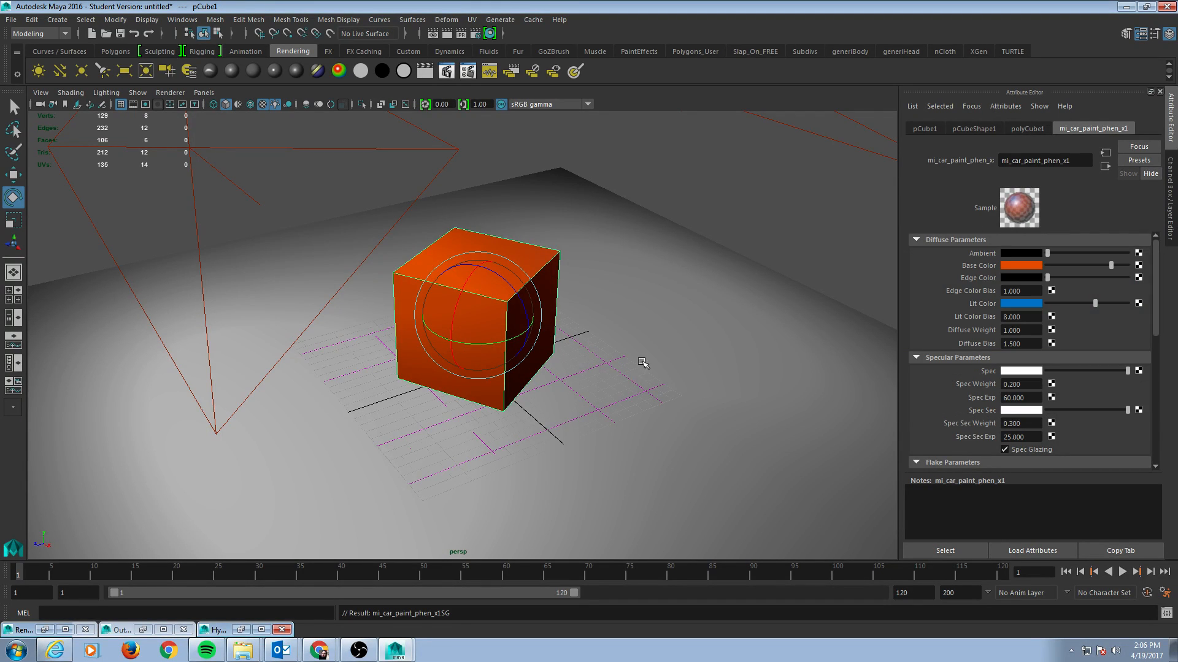
pyautogui.click(447, 35)
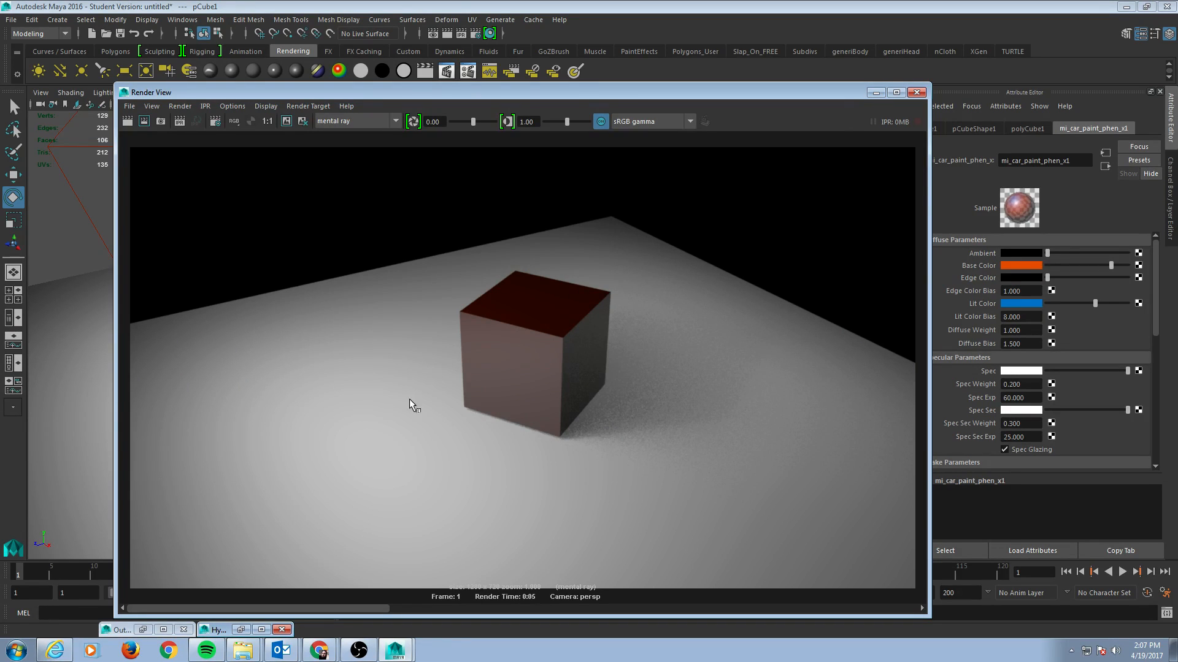
pyautogui.click(878, 93)
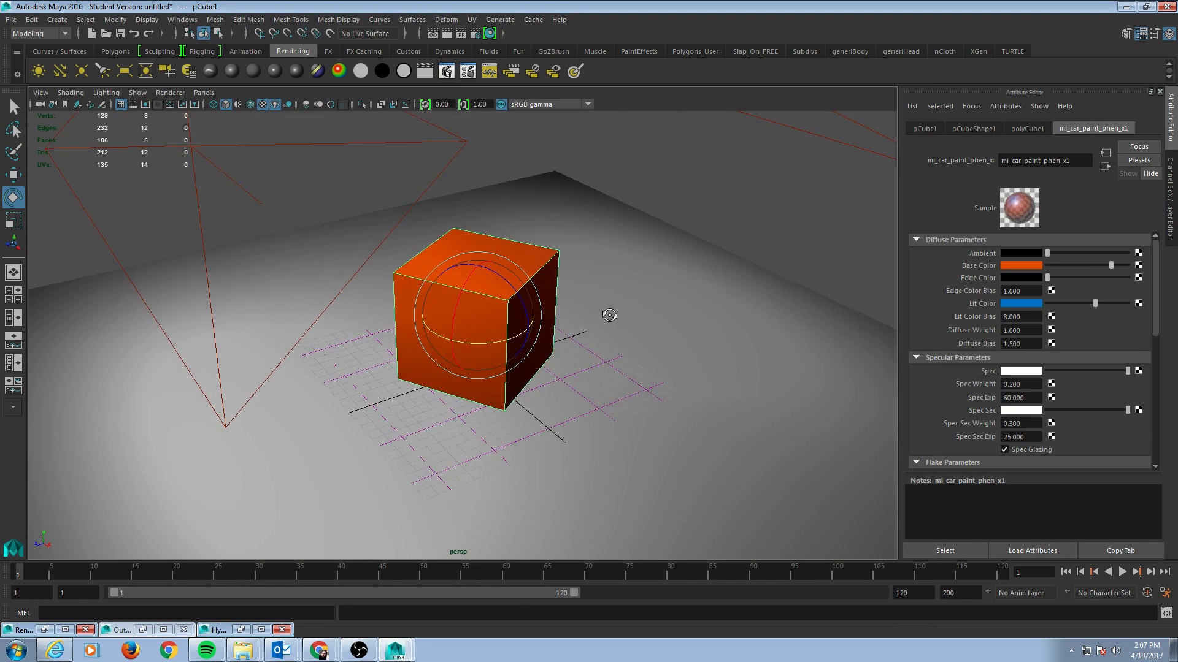
# Tilt the cube so it rests at an angle to the ground plane and render the frame.
pyautogui.keyDown('alt'); pyautogui.moveTo(609, 315); pyautogui.dragTo(501, 25); pyautogui.keyUp('alt')
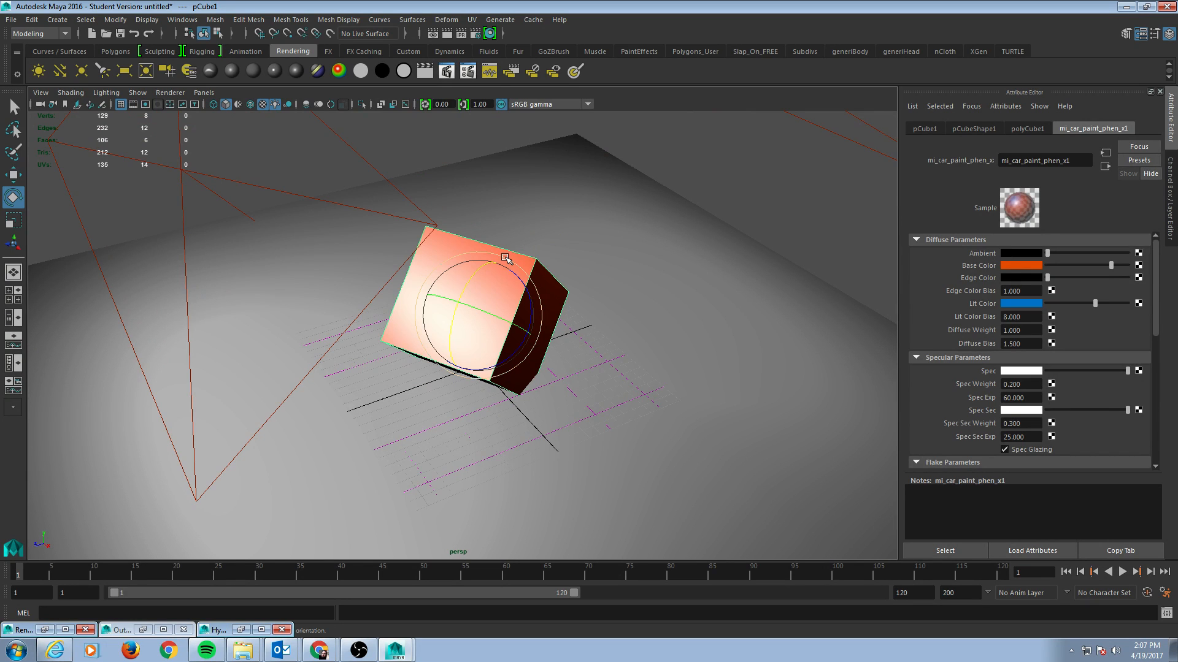
pyautogui.moveTo(468, 281); pyautogui.dragTo(464, 288)
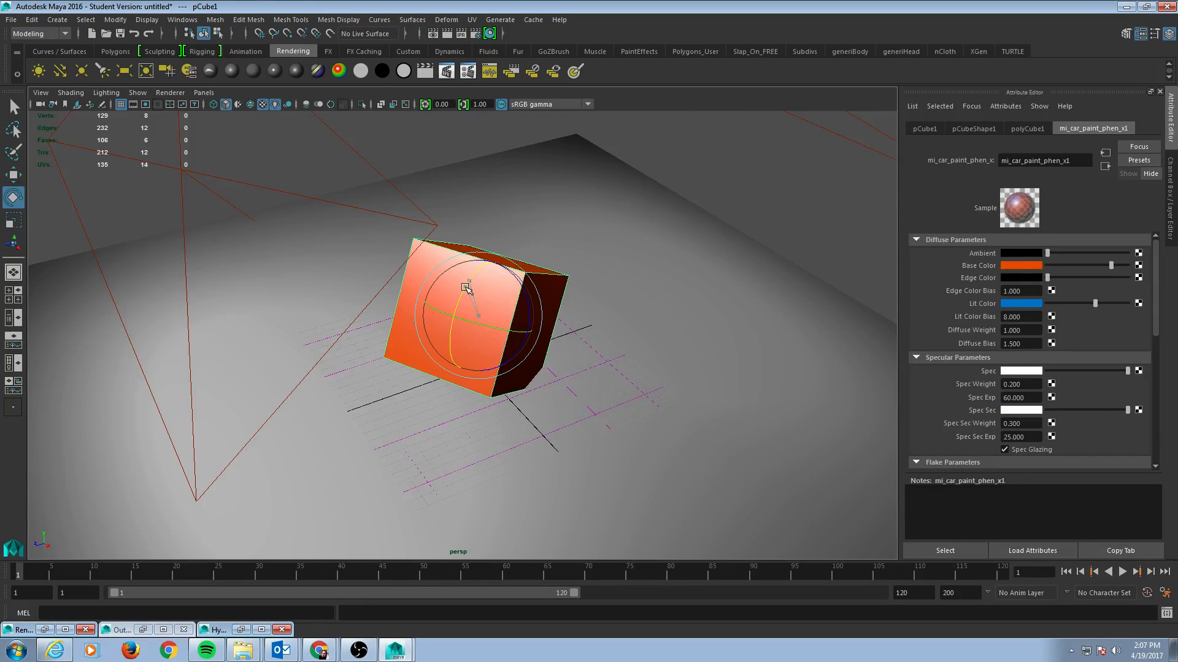
pyautogui.click(446, 33)
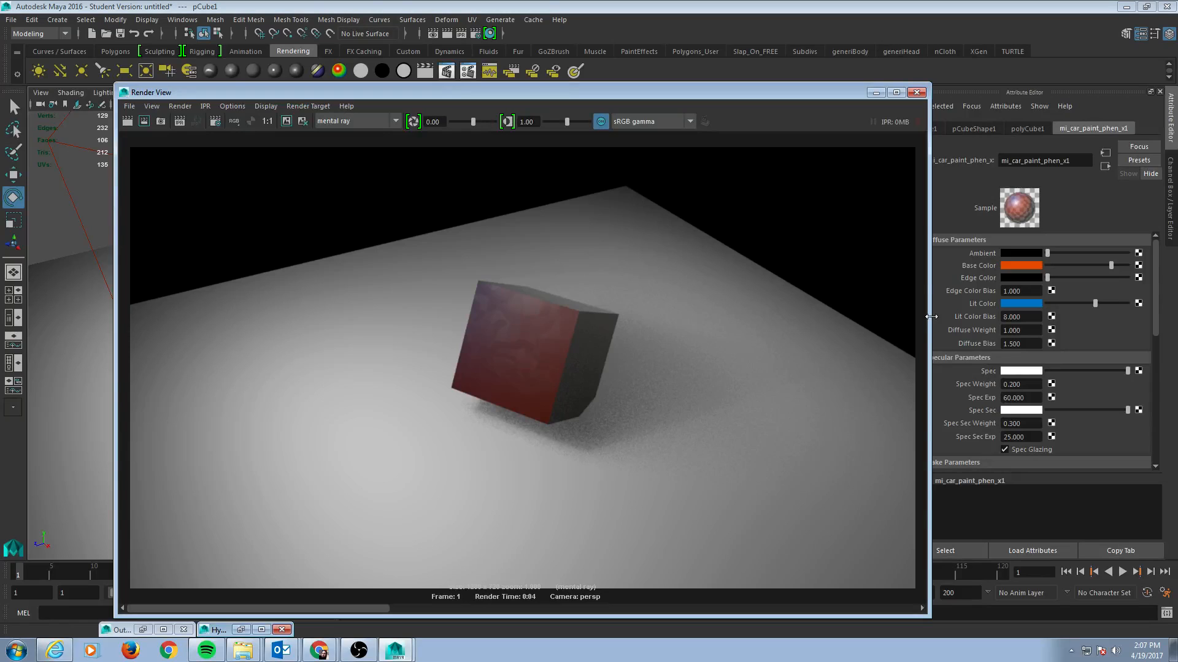
# Move the Render View clear of the material attributes and set the car paint's flake scale to 0.05.
pyautogui.scroll(-3, 970, 405)
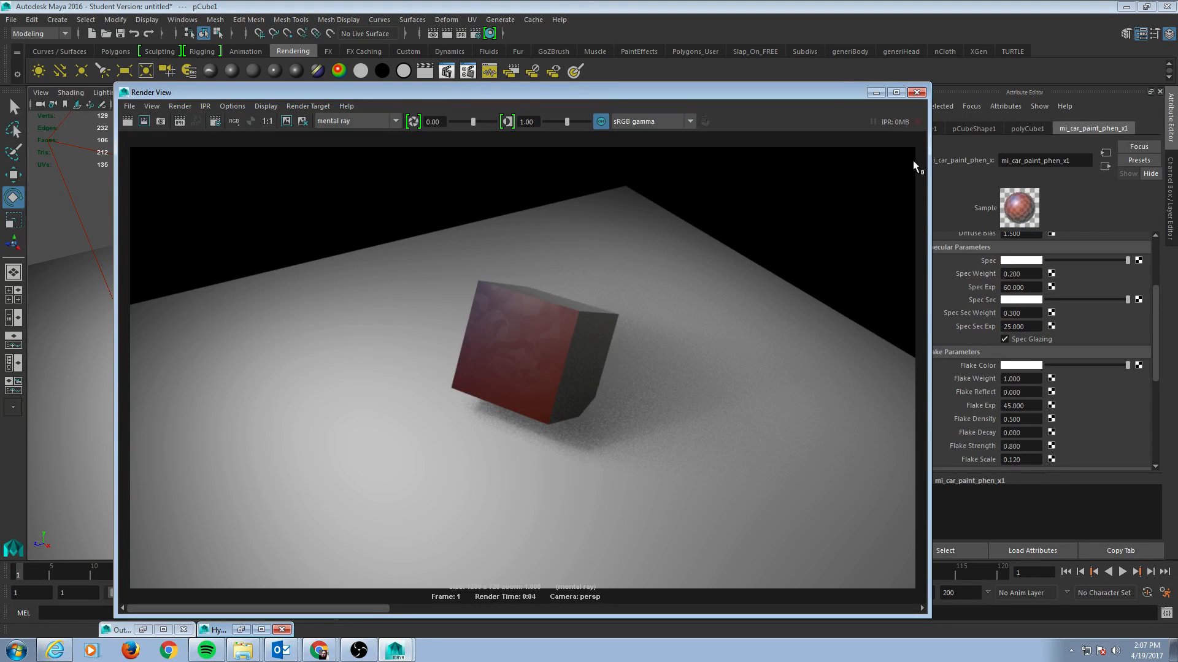
pyautogui.moveTo(845, 91); pyautogui.dragTo(745, 75)
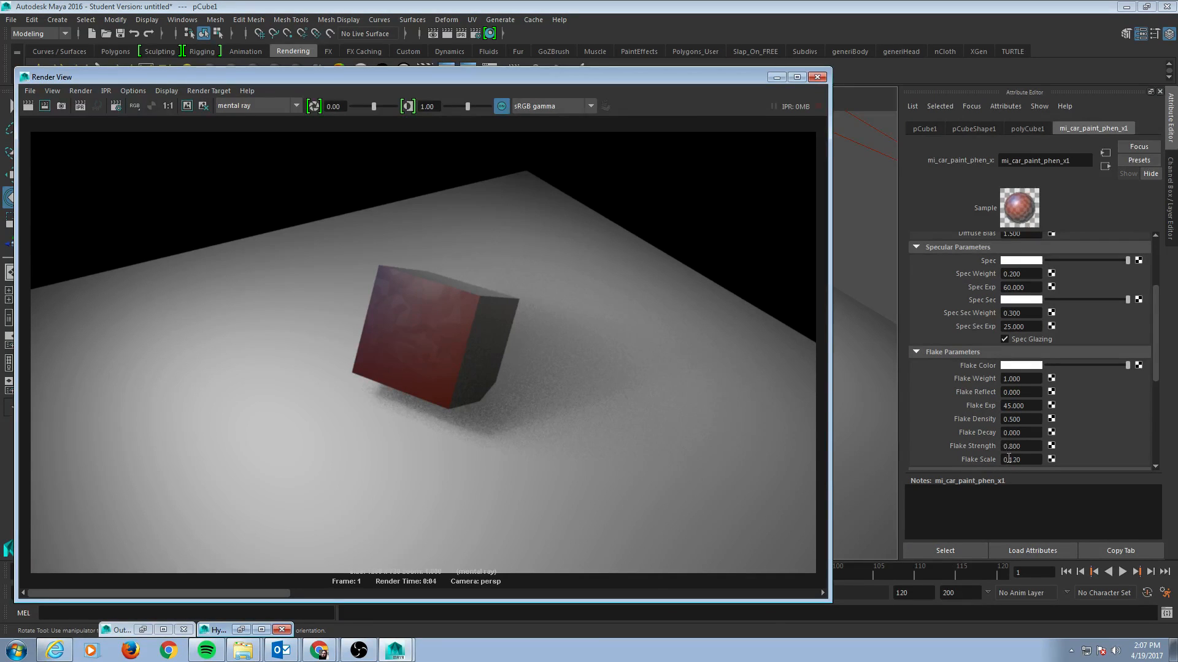
pyautogui.moveTo(1027, 460); pyautogui.dragTo(961, 461)
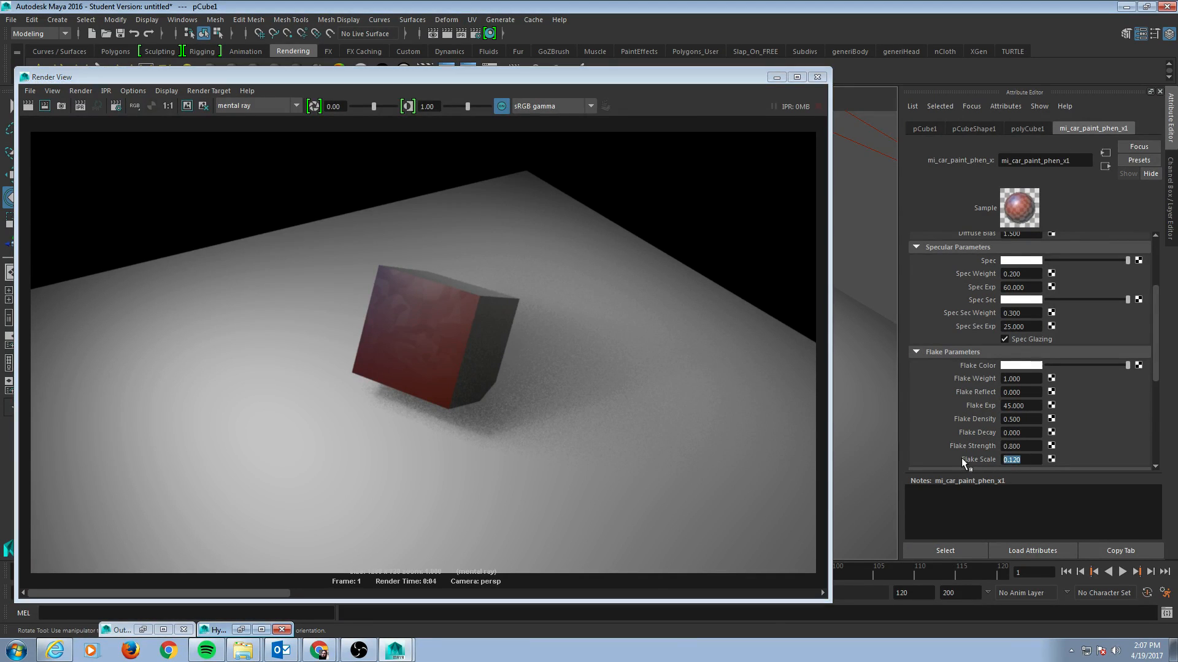
pyautogui.write('.05')
pyautogui.press('Return')
# Keep the current image in the Render View and render only a region around the cube.
pyautogui.click(187, 105)
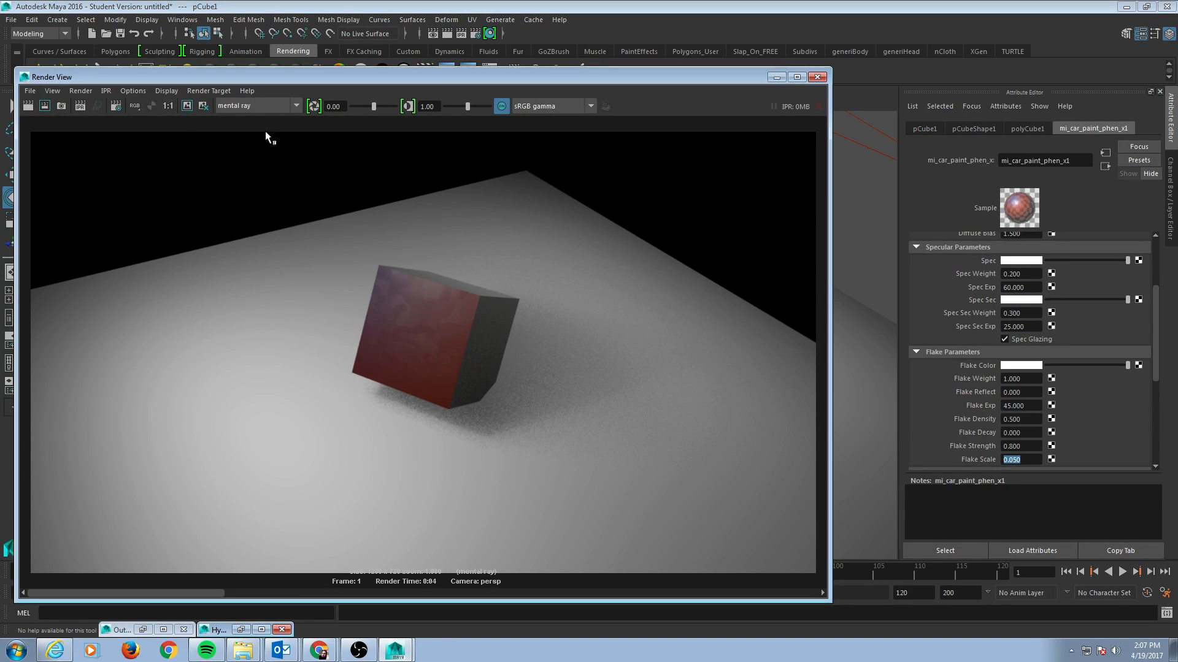
pyautogui.moveTo(327, 229); pyautogui.dragTo(541, 436)
pyautogui.click(44, 106)
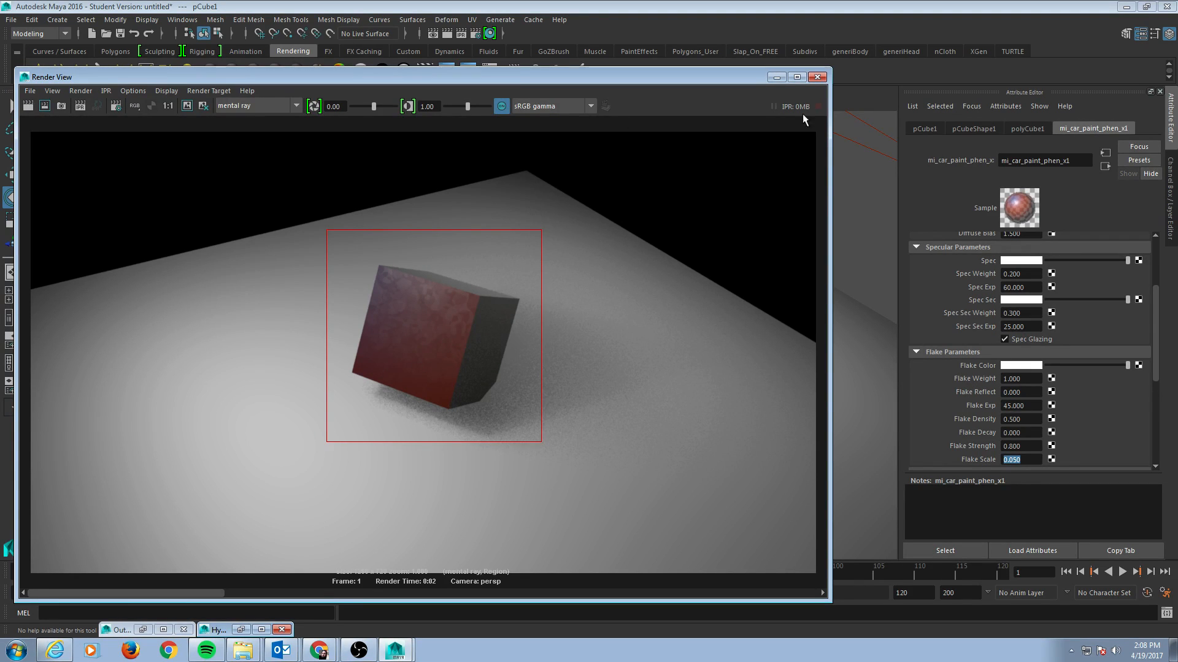
# Raise the mental ray overall sampling quality to 2.00 and re-render the region around the cube.
pyautogui.click(473, 33)
pyautogui.click(211, 151)
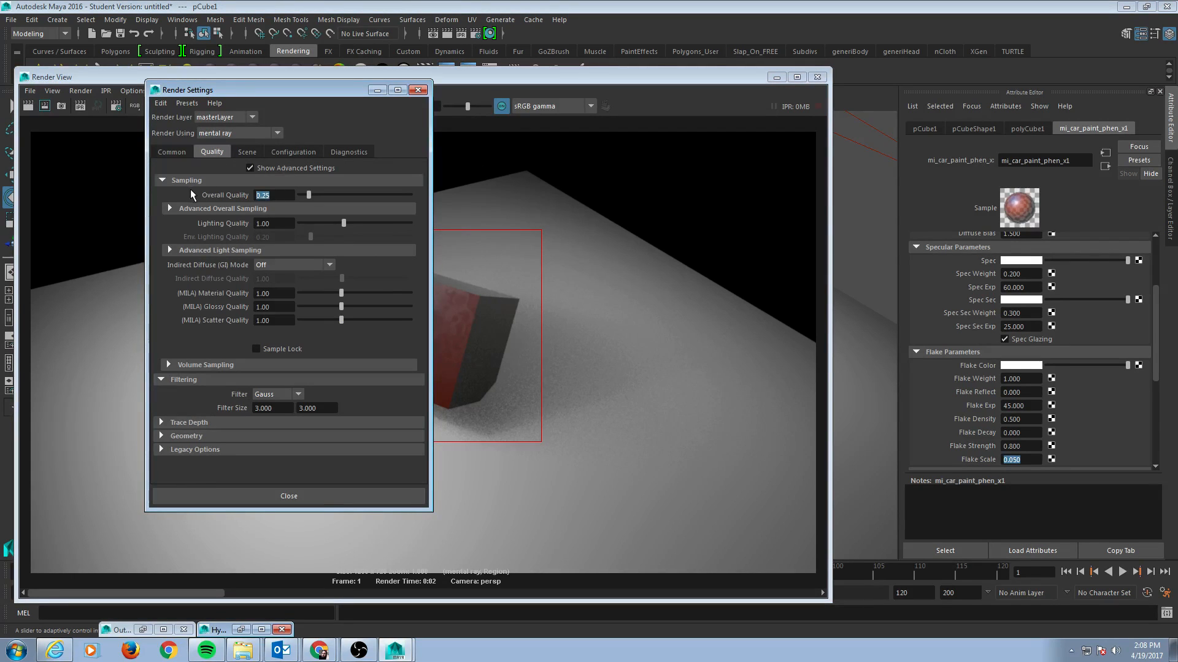
pyautogui.moveTo(310, 195); pyautogui.dragTo(436, 195)
pyautogui.click(296, 496)
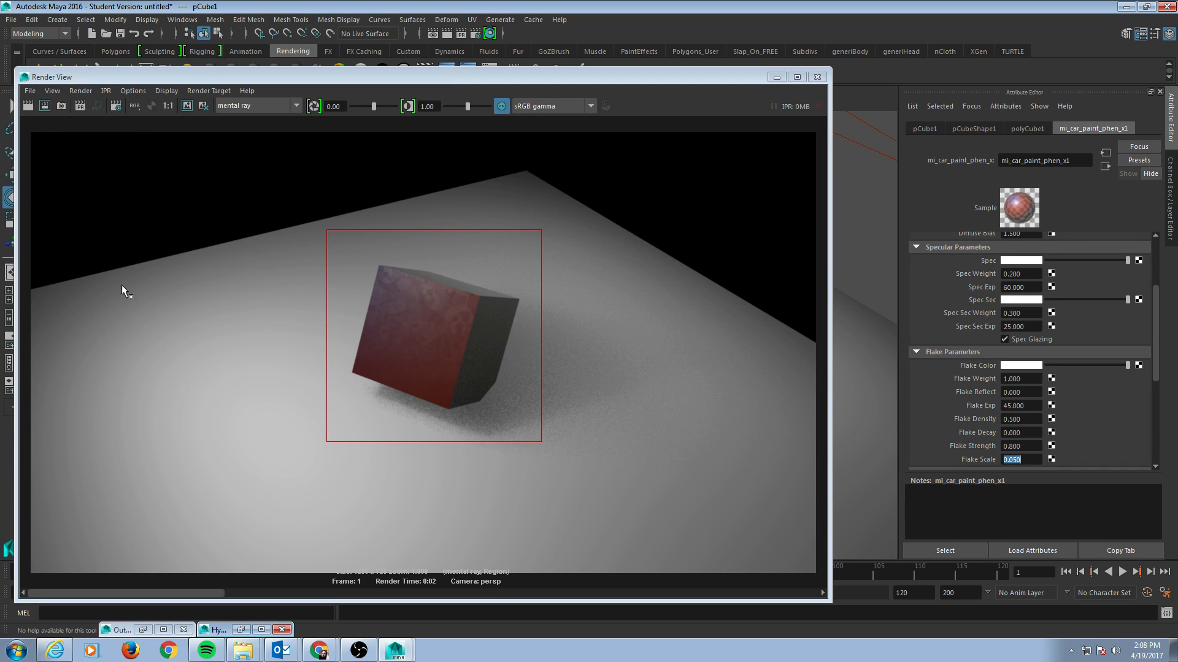
pyautogui.click(44, 105)
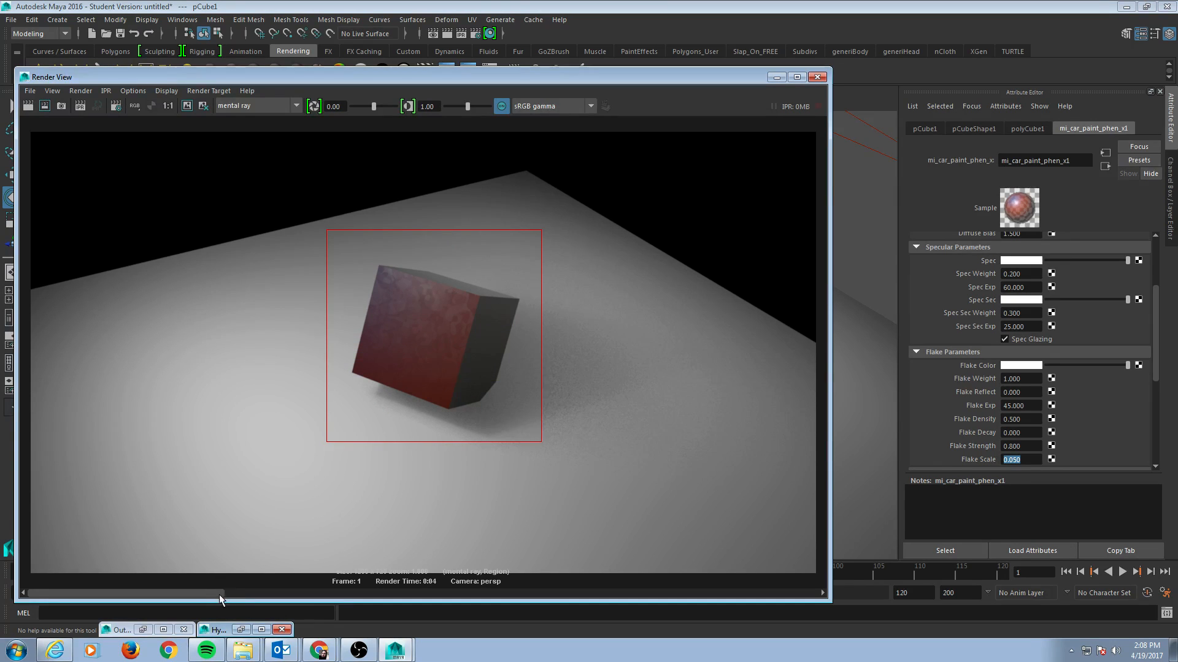
# Compare the stored region renders and set the mental ray overall sampling quality to 0.5.
pyautogui.click(287, 591)
pyautogui.moveTo(344, 591); pyautogui.dragTo(227, 590)
pyautogui.click(477, 33)
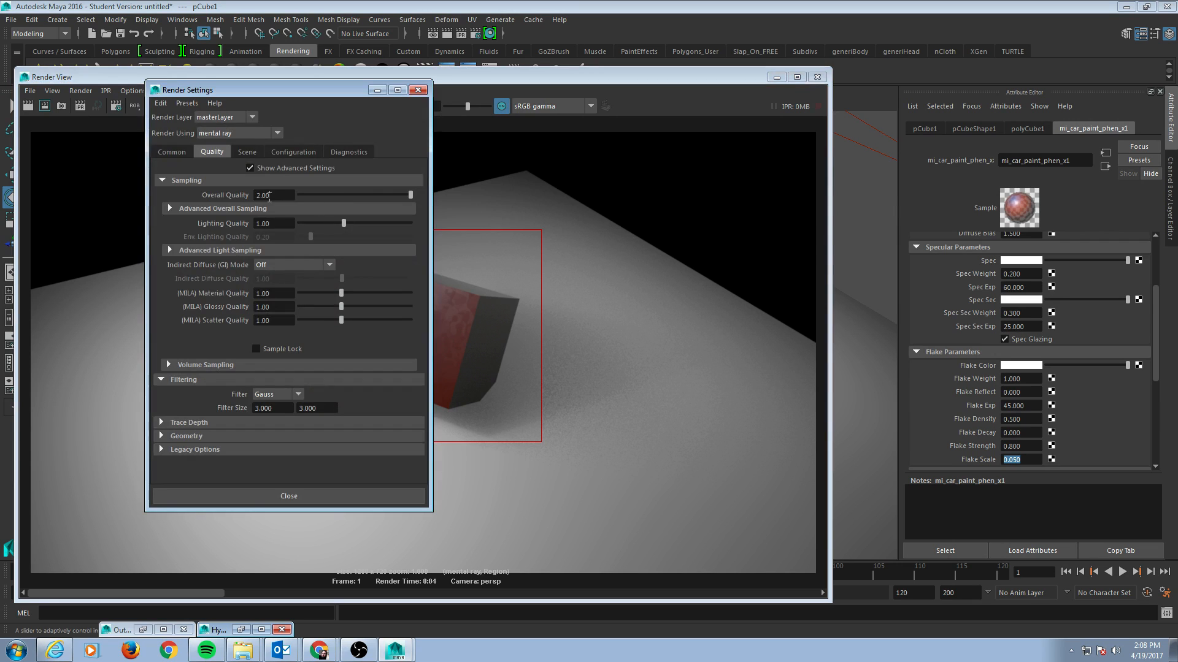
pyautogui.doubleClick(263, 195)
pyautogui.write('0.5')
pyautogui.press('Return')
pyautogui.click(294, 494)
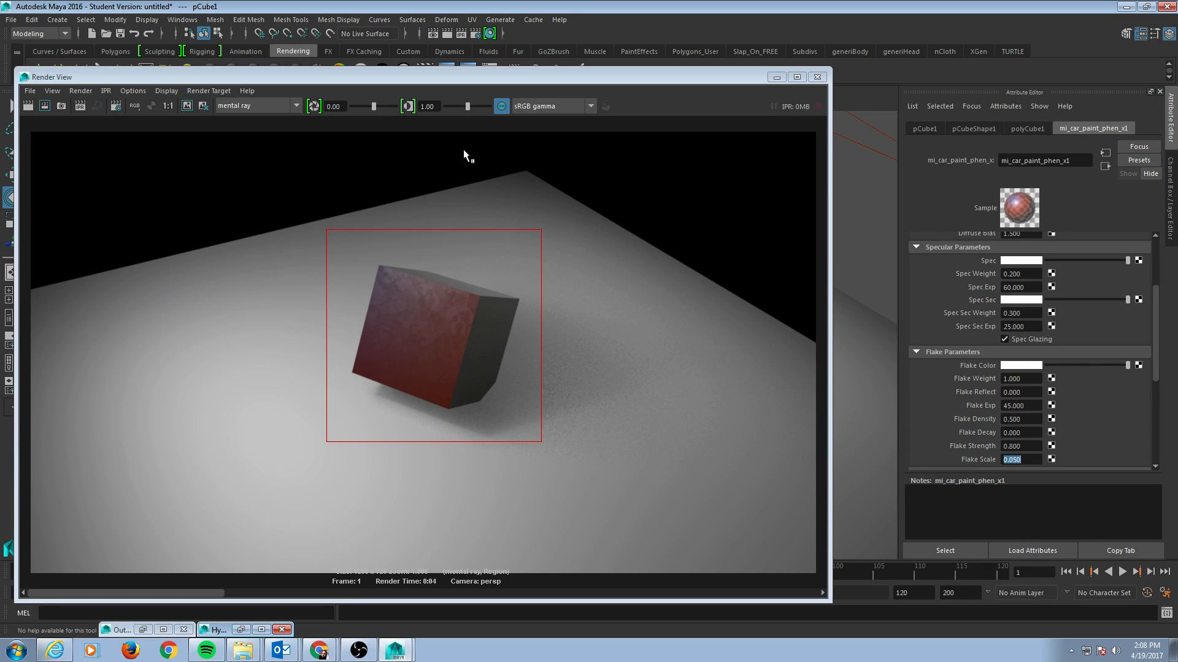
# Delete the tilted cube and create a polygon sphere at the origin in its place.
pyautogui.click(777, 78)
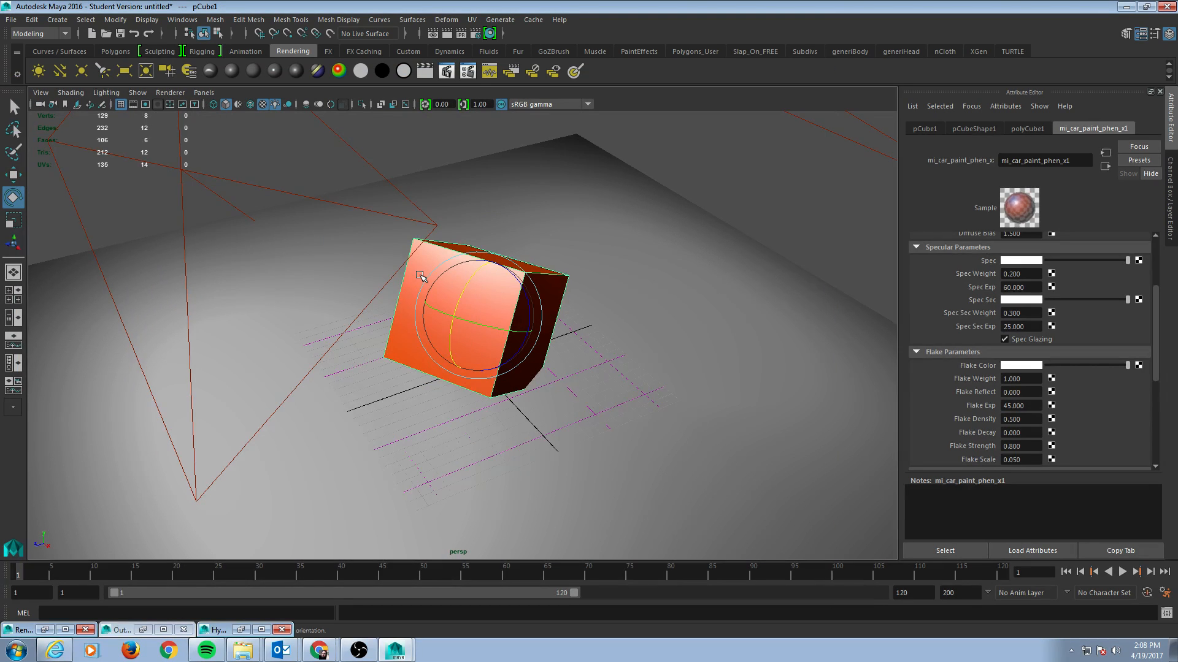
pyautogui.press('Delete')
pyautogui.click(119, 52)
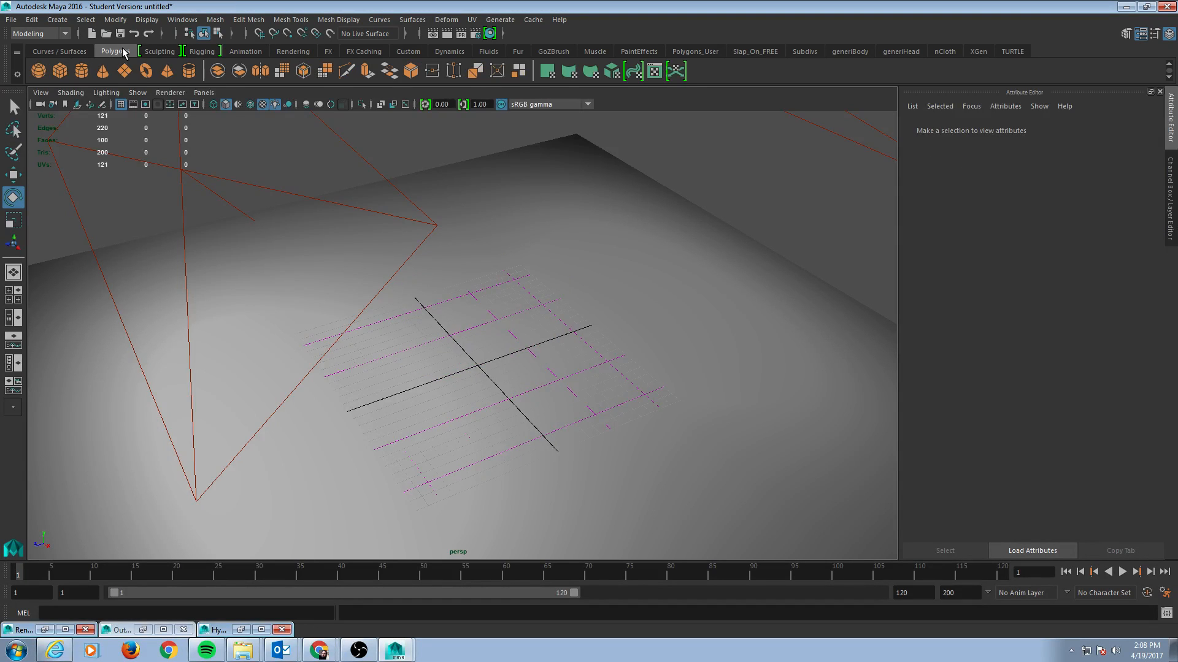
pyautogui.click(60, 76)
pyautogui.press('d')
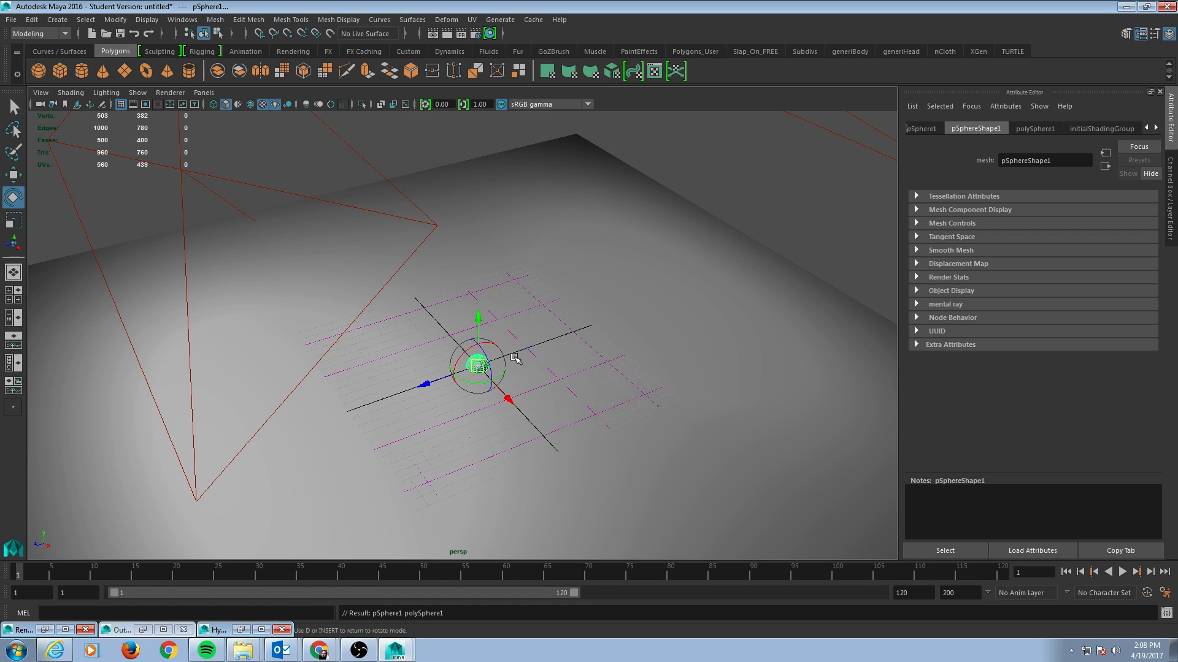
# Scale the sphere up uniformly so its width covers most of the grid.
pyautogui.press('r')
pyautogui.click(508, 397)
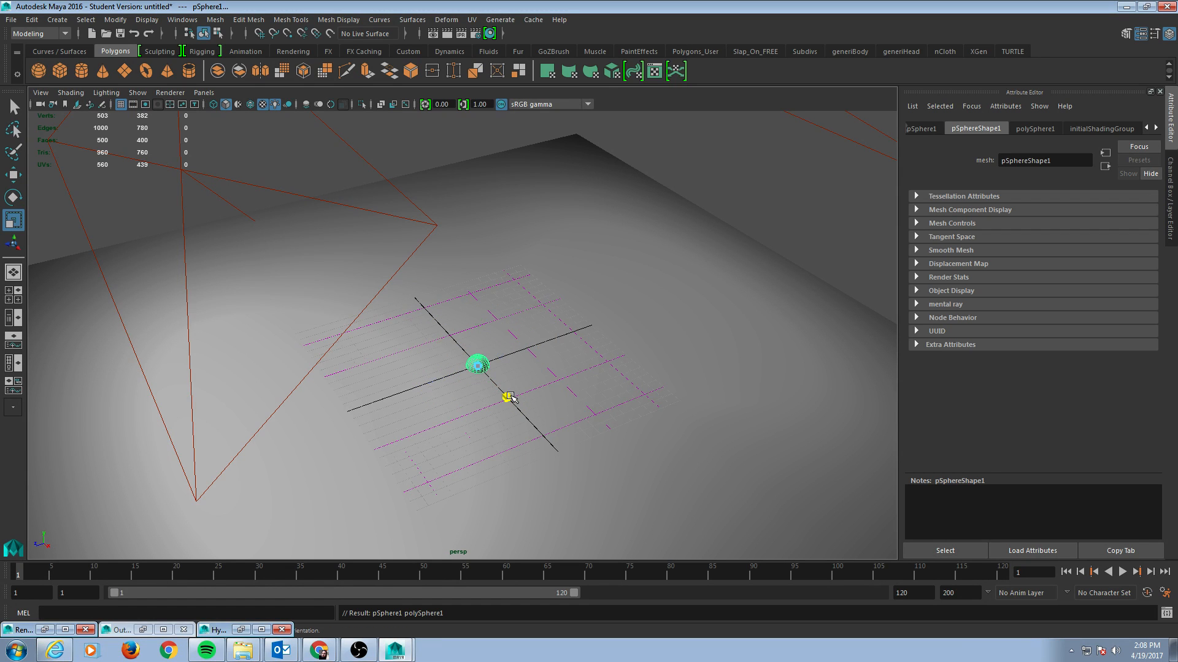
pyautogui.moveTo(478, 366); pyautogui.dragTo(624, 369)
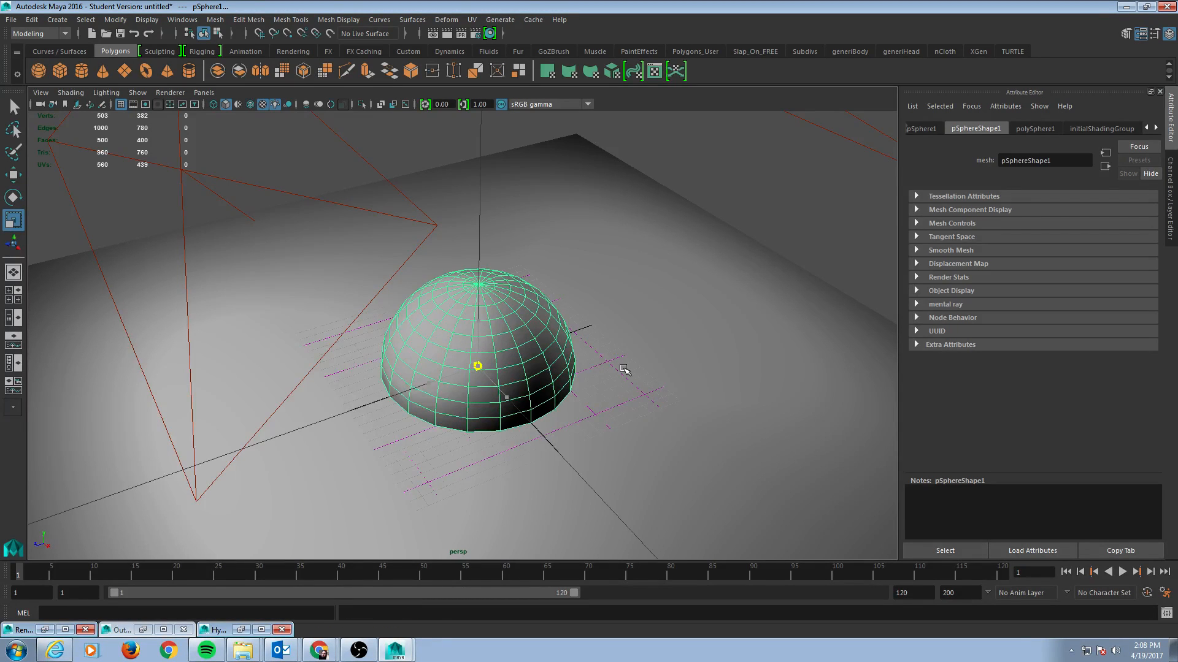
# Raise the sphere vertically so it sits on top of the ground plane.
pyautogui.press('w')
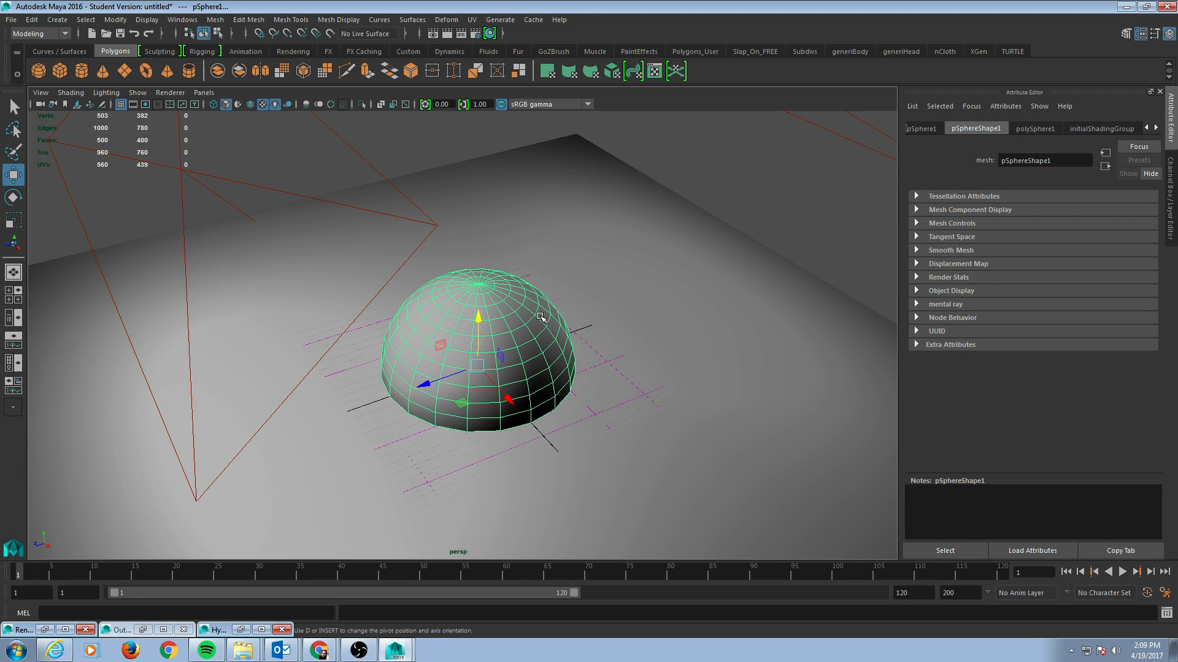
pyautogui.press('e')
pyautogui.press('w')
pyautogui.press('q')
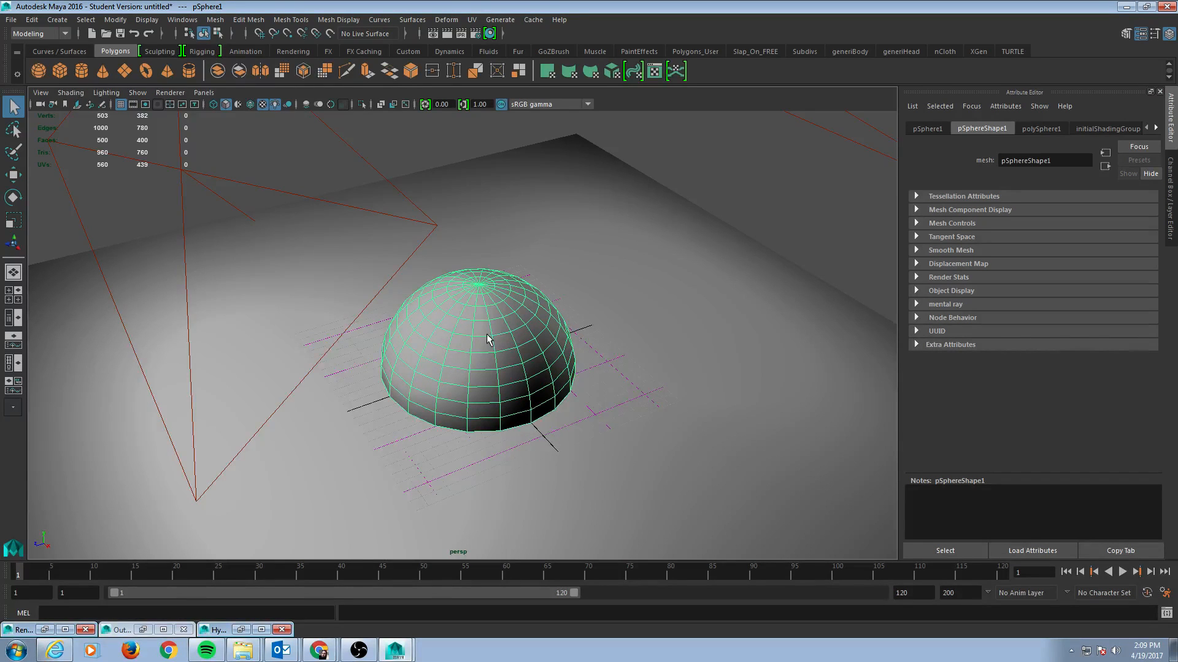
pyautogui.press('w')
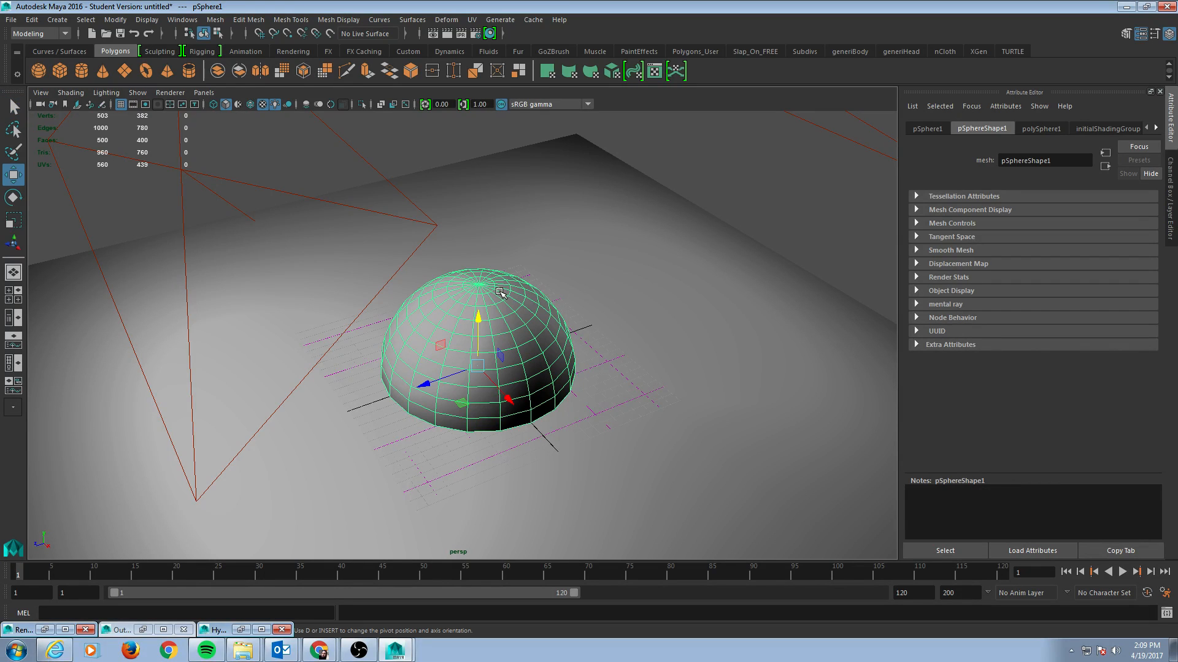
pyautogui.press('e')
pyautogui.press('w')
pyautogui.moveTo(478, 317); pyautogui.dragTo(480, 254)
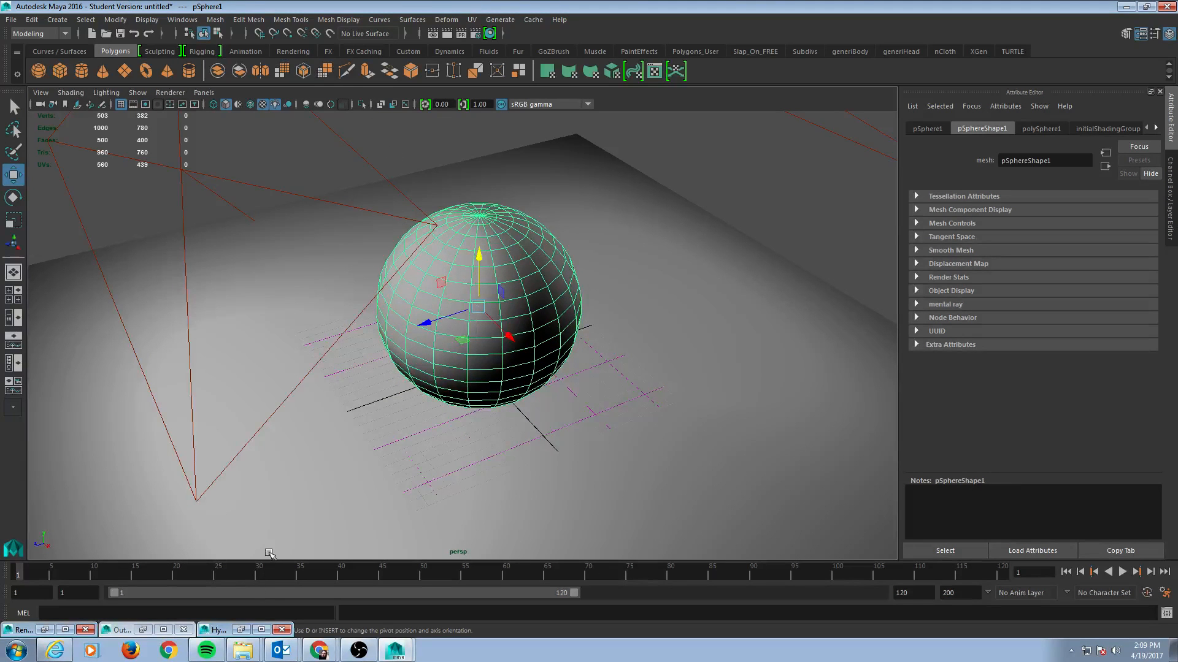
# Assign the existing mi_car_paint_phen_x1 material to the sphere and render the frame.
pyautogui.click(216, 630)
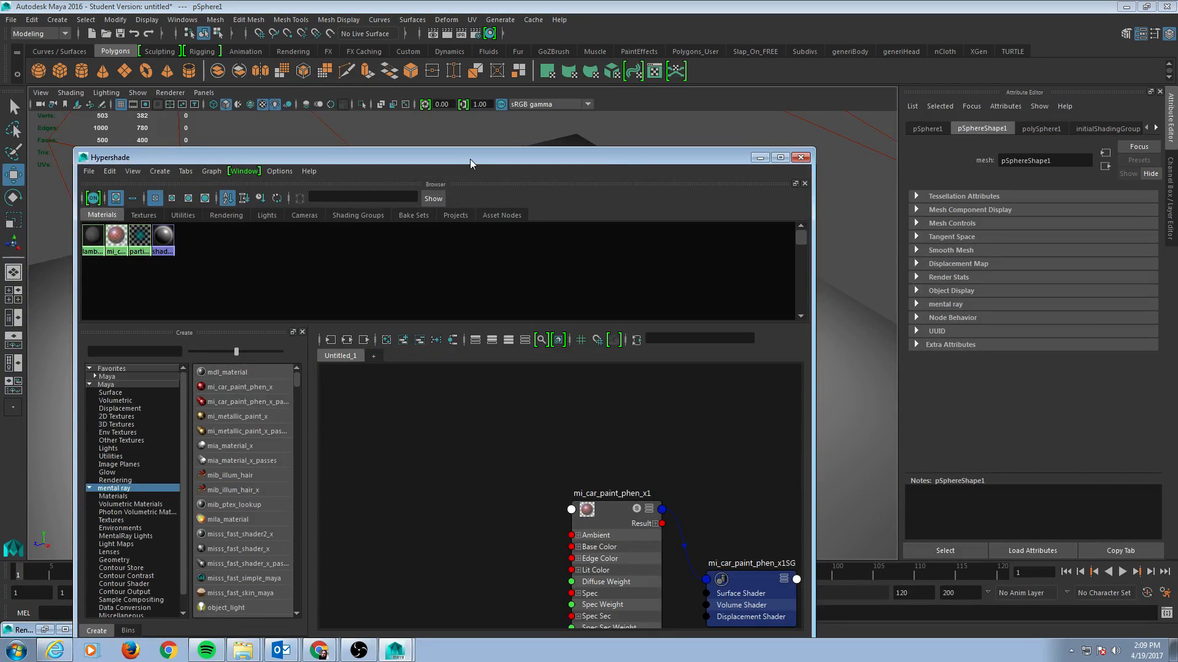
pyautogui.moveTo(472, 158); pyautogui.dragTo(827, 145)
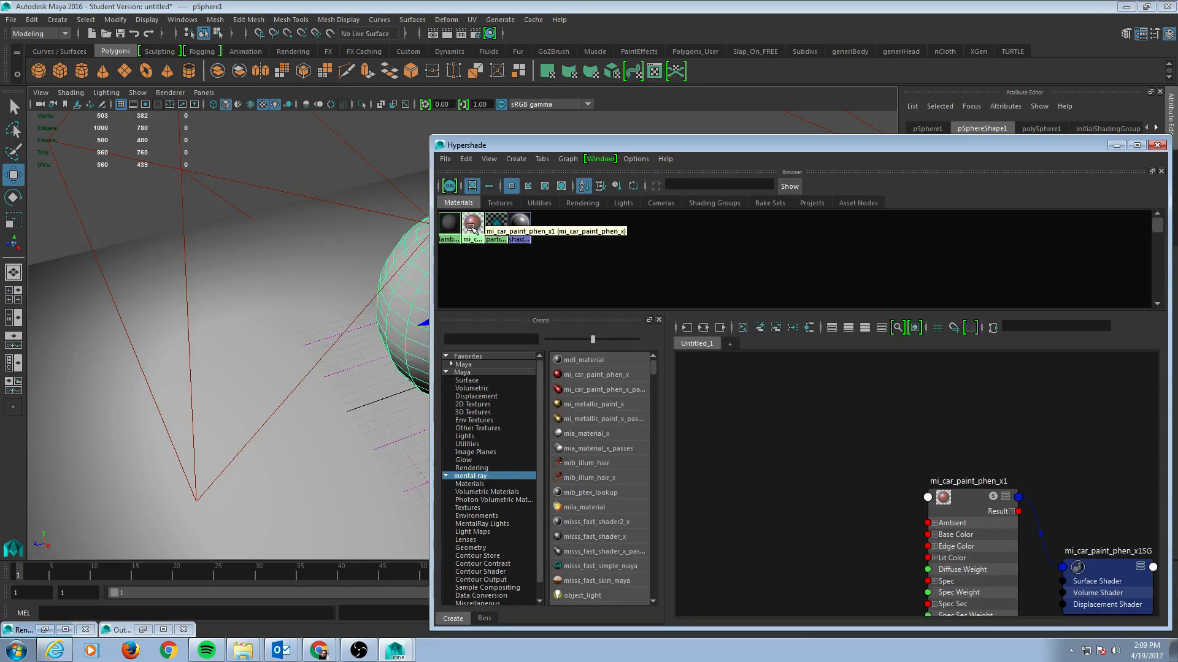
pyautogui.moveTo(471, 217); pyautogui.dragTo(471, 198, button='right')
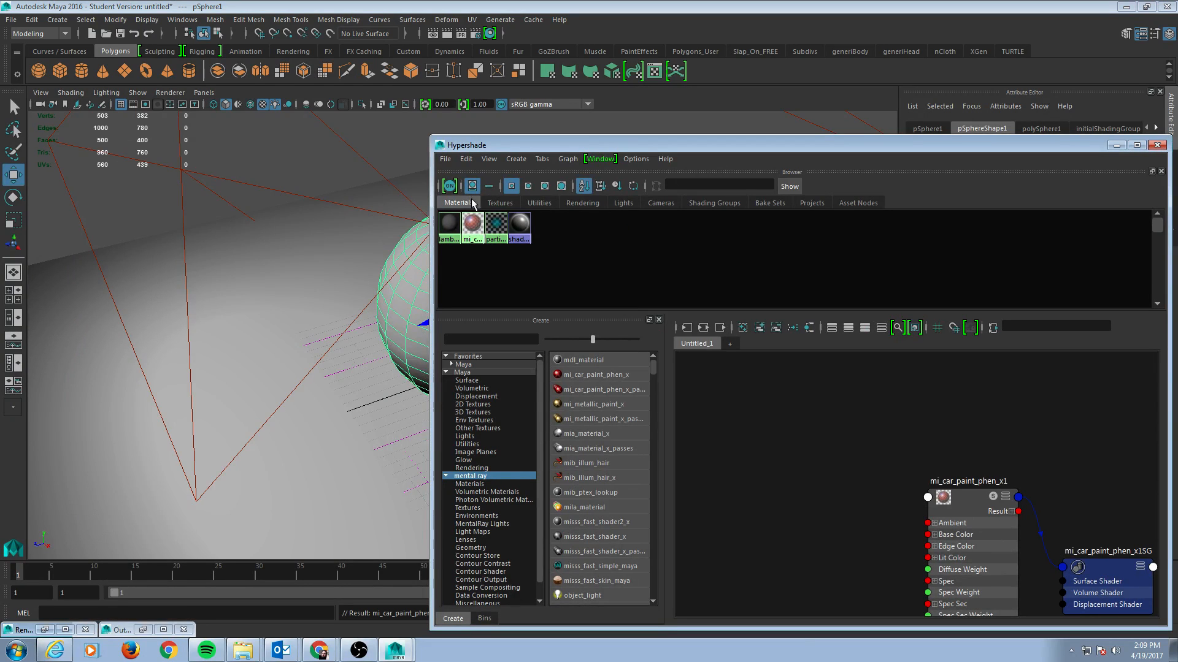
pyautogui.click(1115, 145)
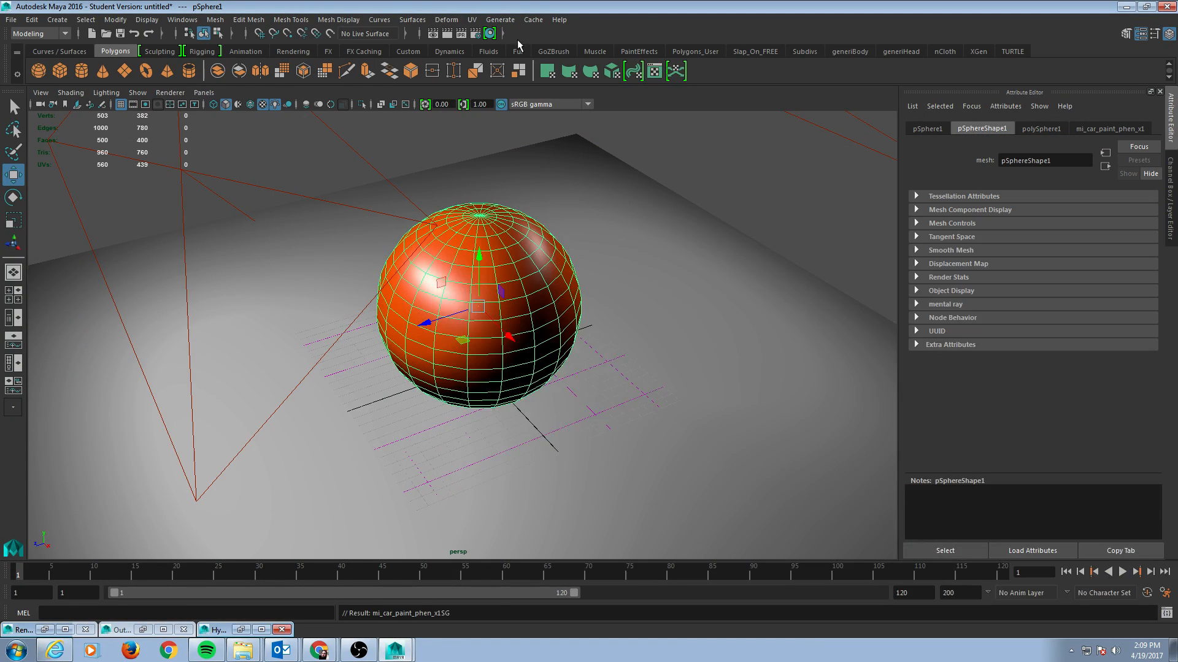
pyautogui.click(446, 34)
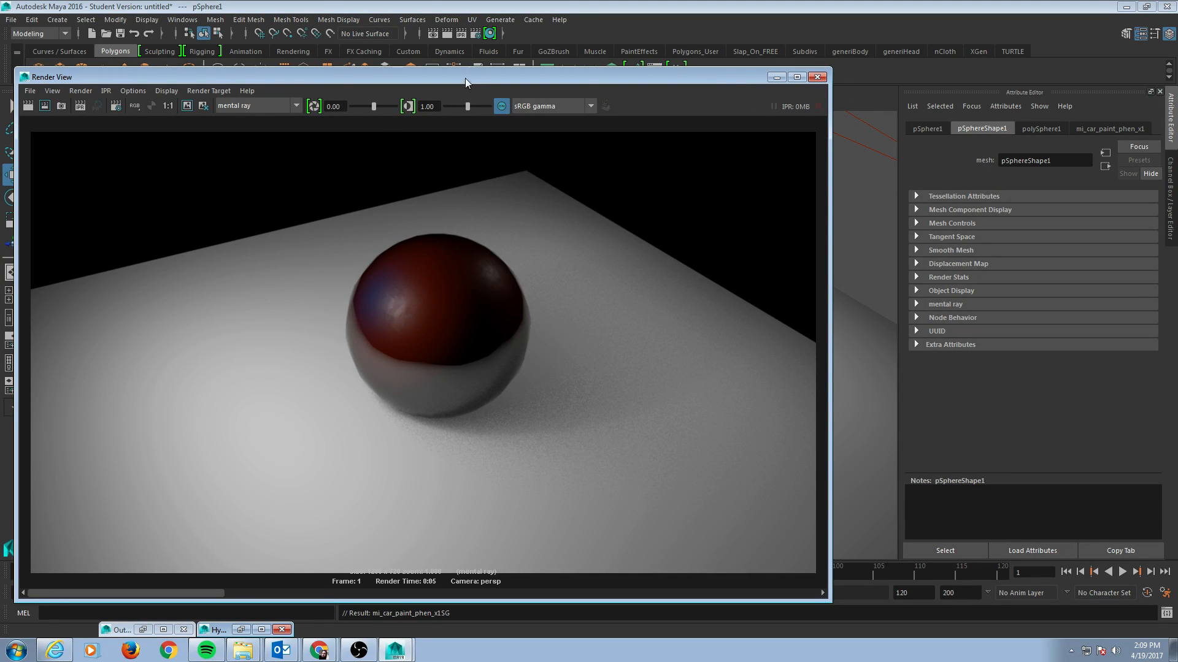
# Set the car paint material's flake scale to 0.01 and re-render the sphere.
pyautogui.moveTo(465, 76); pyautogui.dragTo(480, 124)
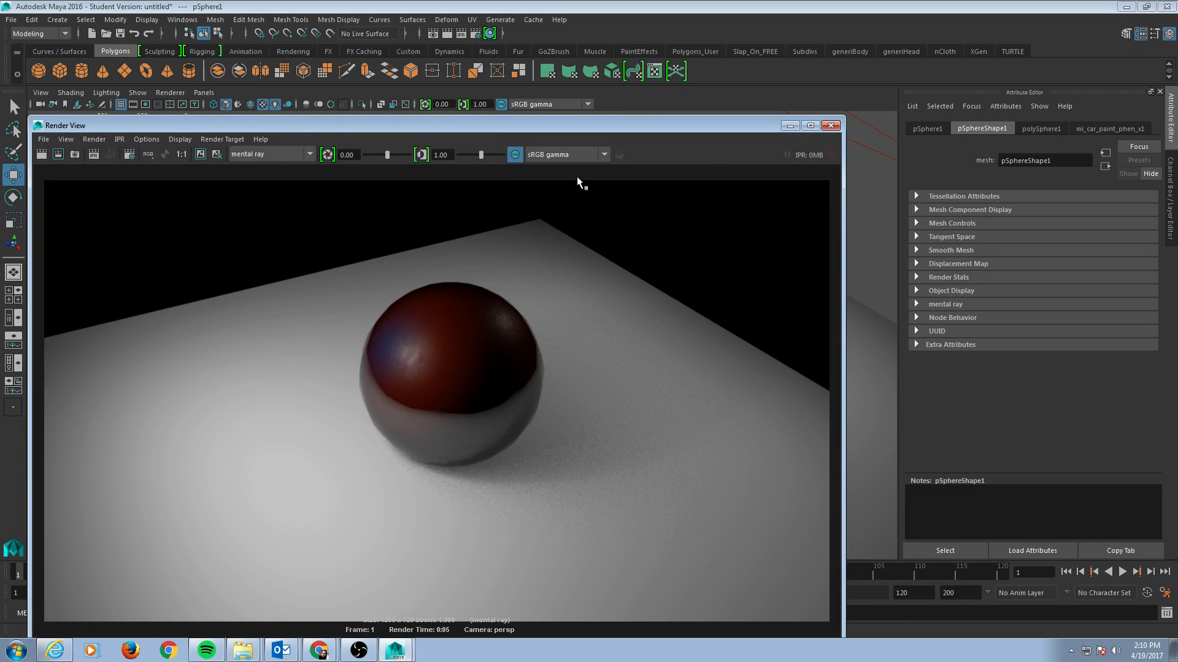
pyautogui.click(1107, 127)
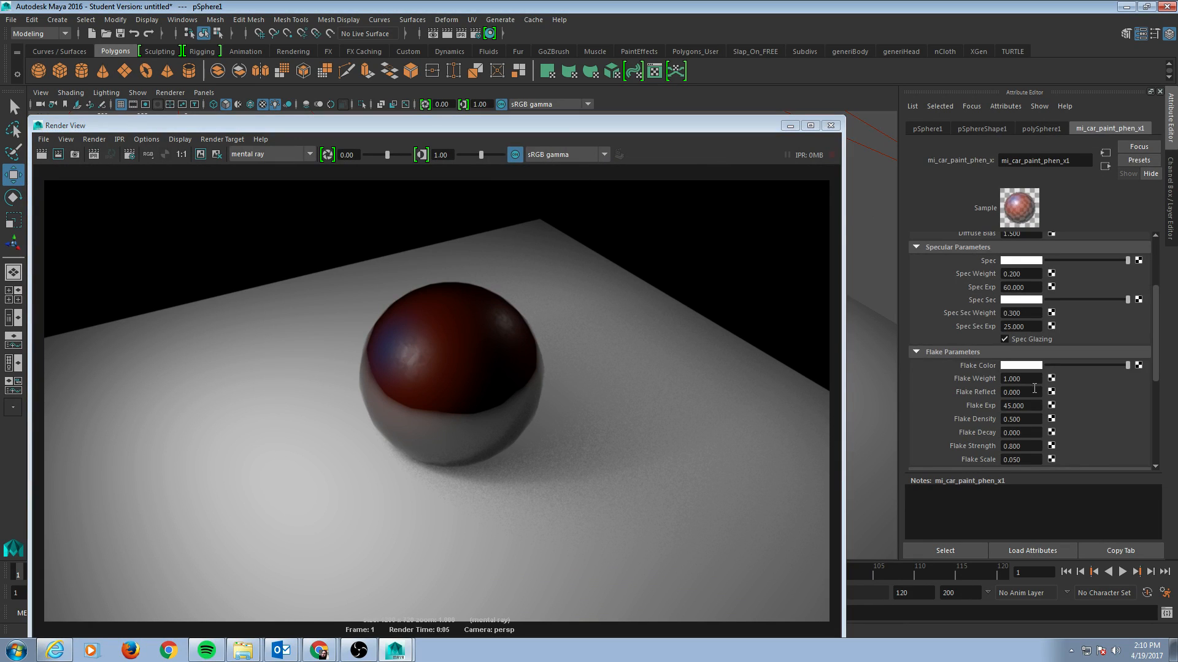
pyautogui.scroll(3, 1030, 319)
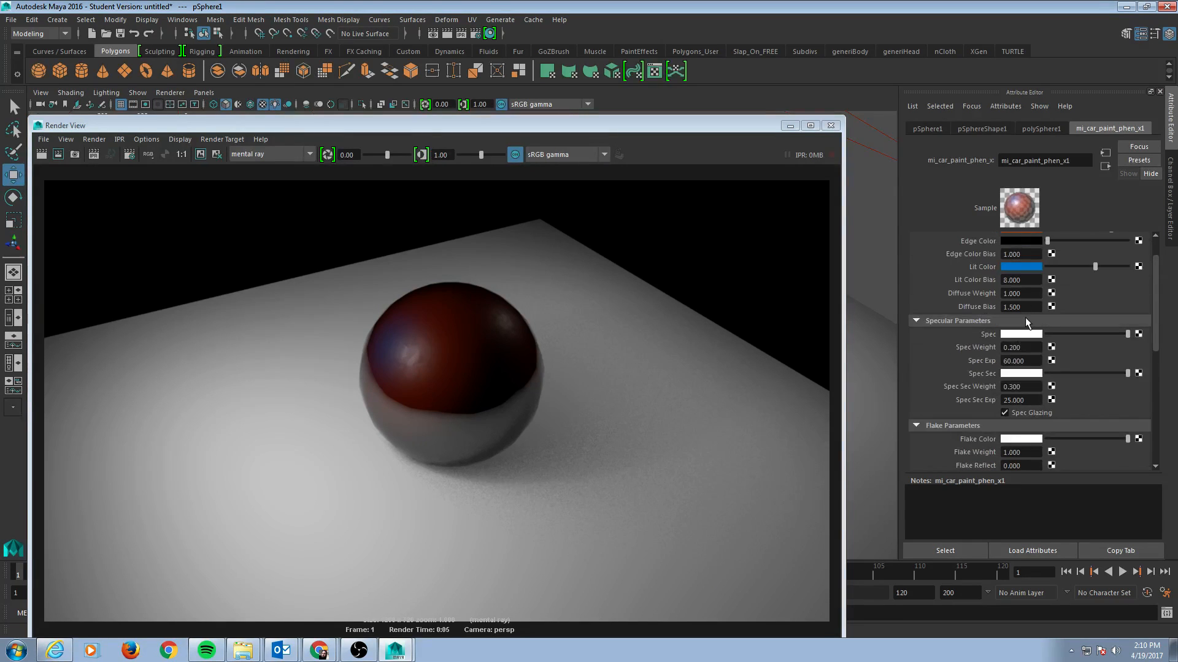
pyautogui.scroll(-3, 1030, 308)
pyautogui.scroll(-3, 1032, 385)
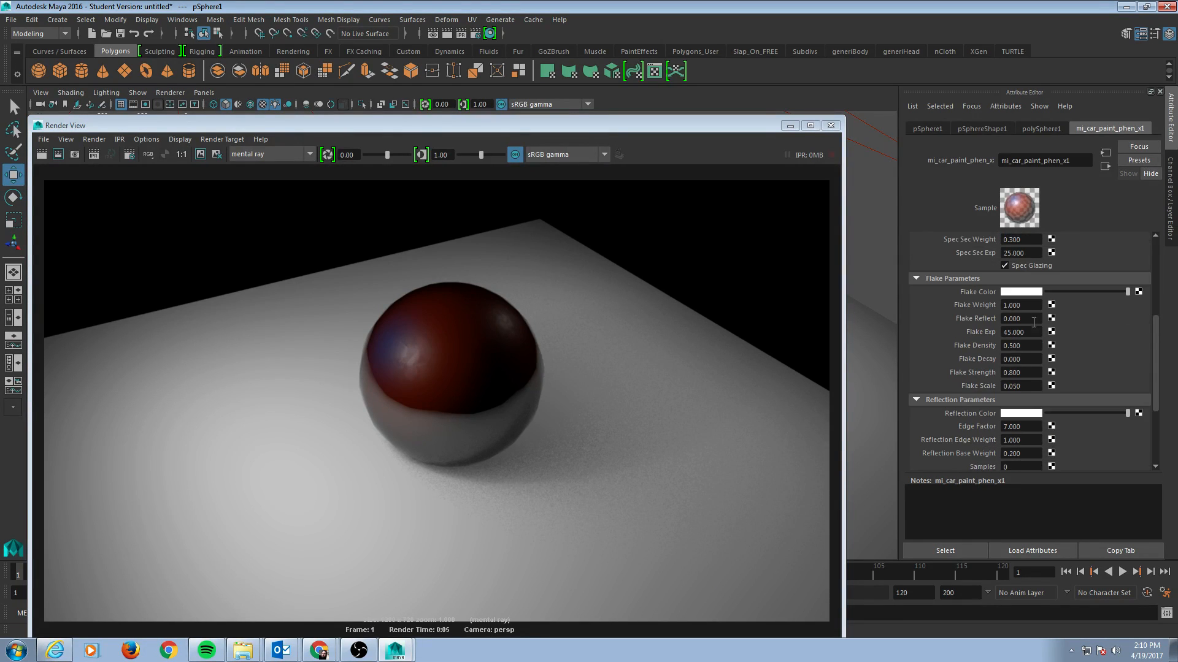
pyautogui.click(1032, 384)
pyautogui.write('.01')
pyautogui.press('Return')
pyautogui.click(40, 154)
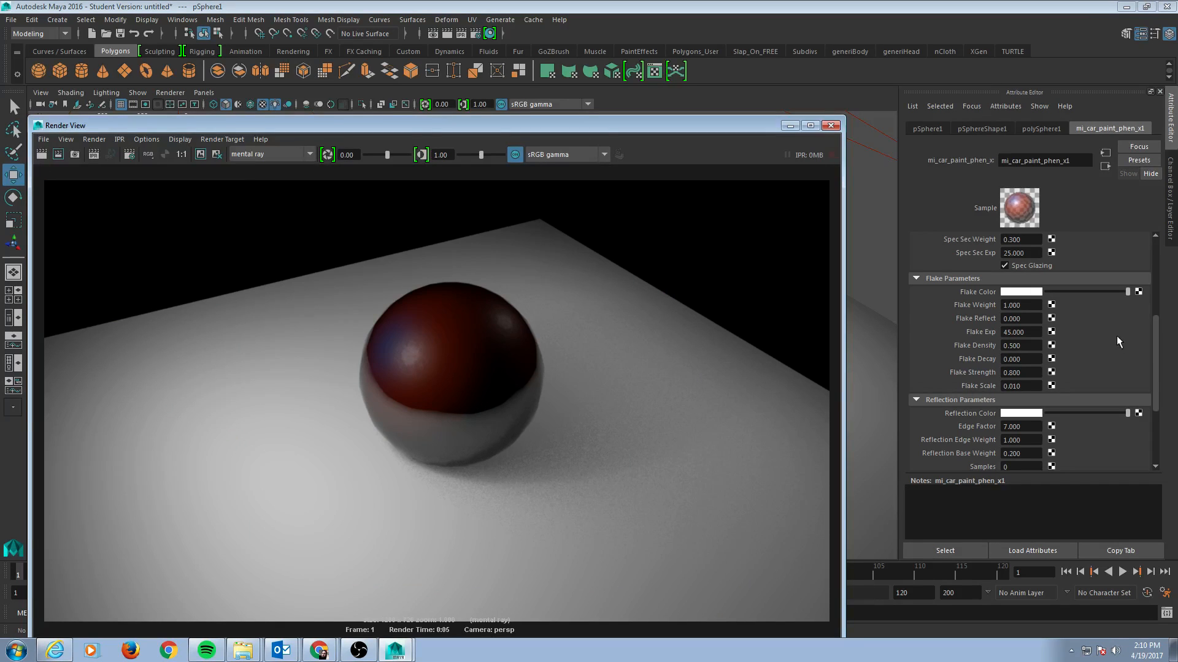
# Change the car paint's flake color to yellow and re-render the frame.
pyautogui.scroll(2, 1113, 367)
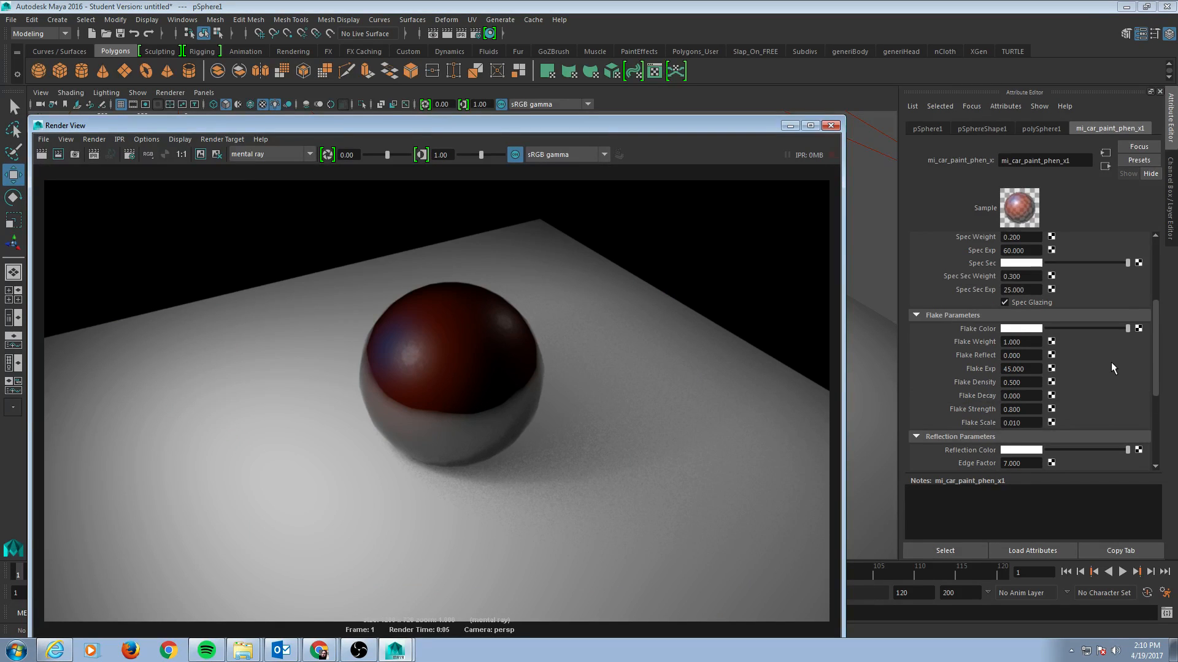
pyautogui.click(1021, 329)
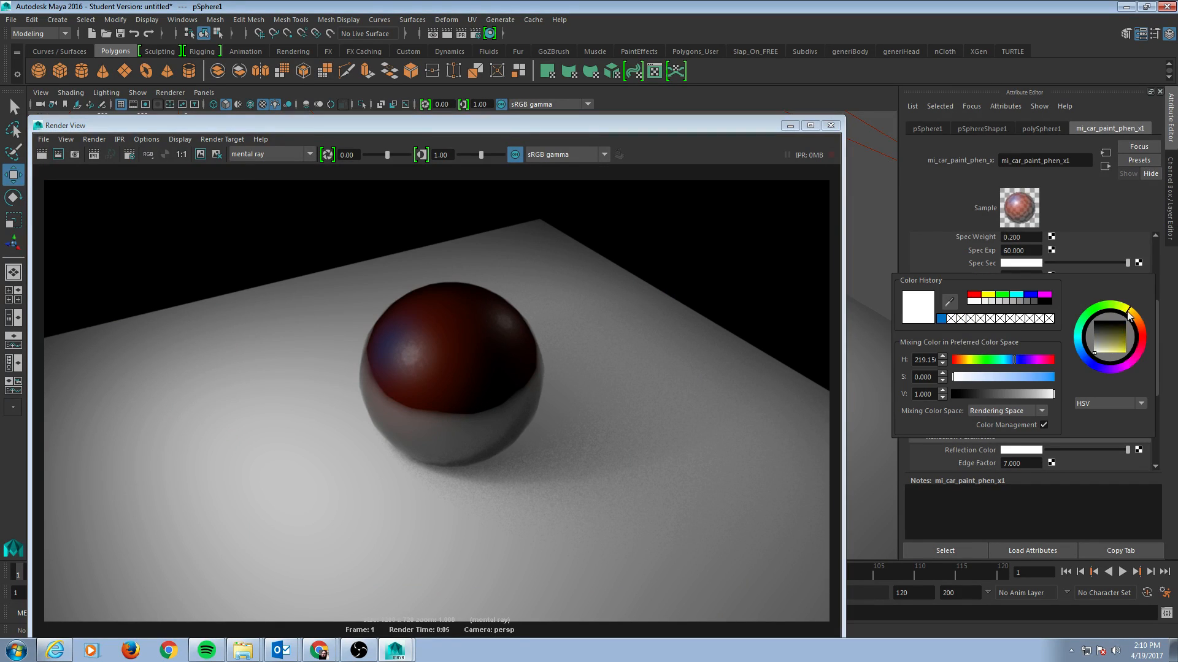
pyautogui.click(987, 295)
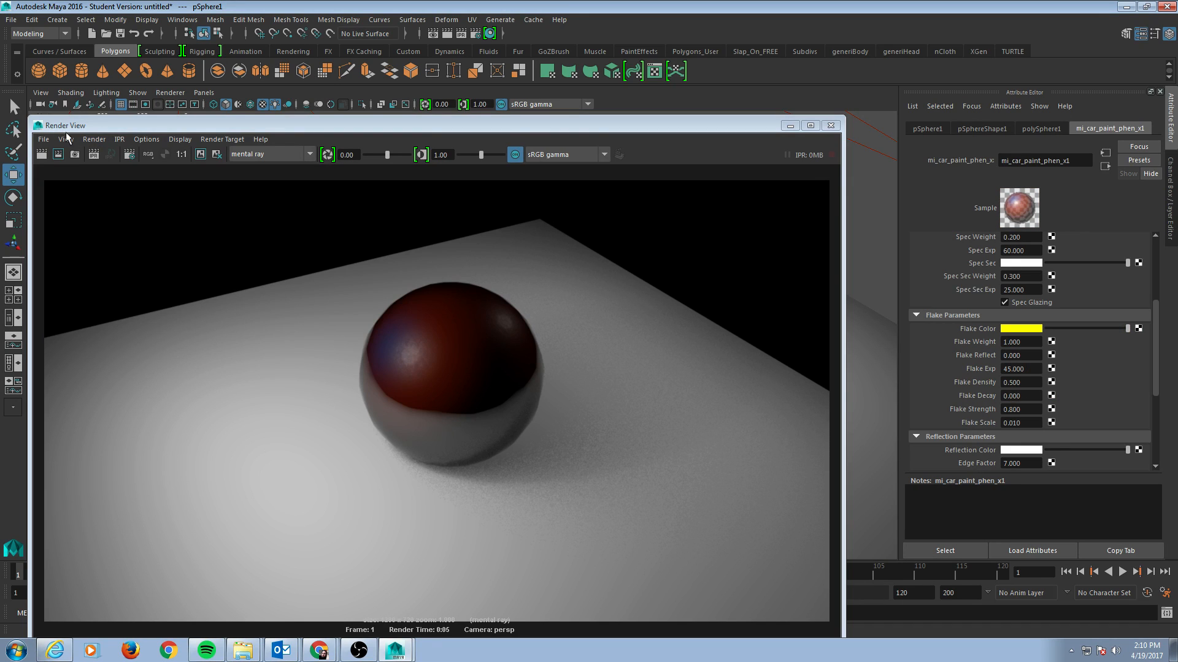
pyautogui.click(42, 155)
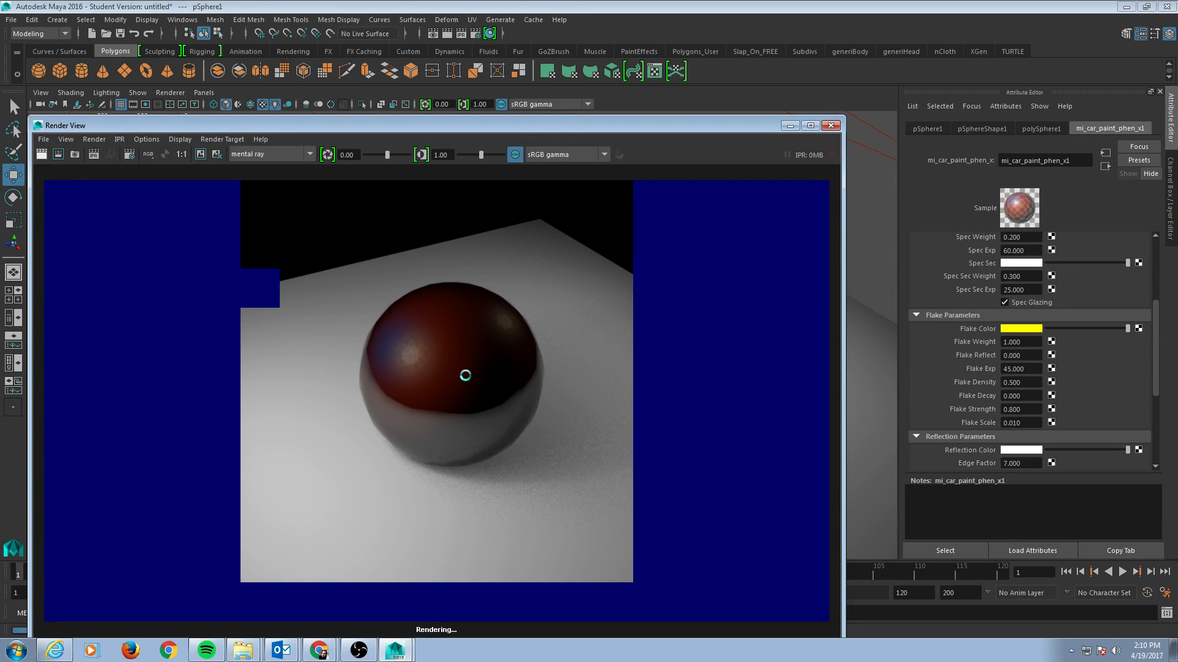
# Set the car paint's reflection edge weight to 0.2 and compare a new render with the stored images.
pyautogui.scroll(4, 969, 258)
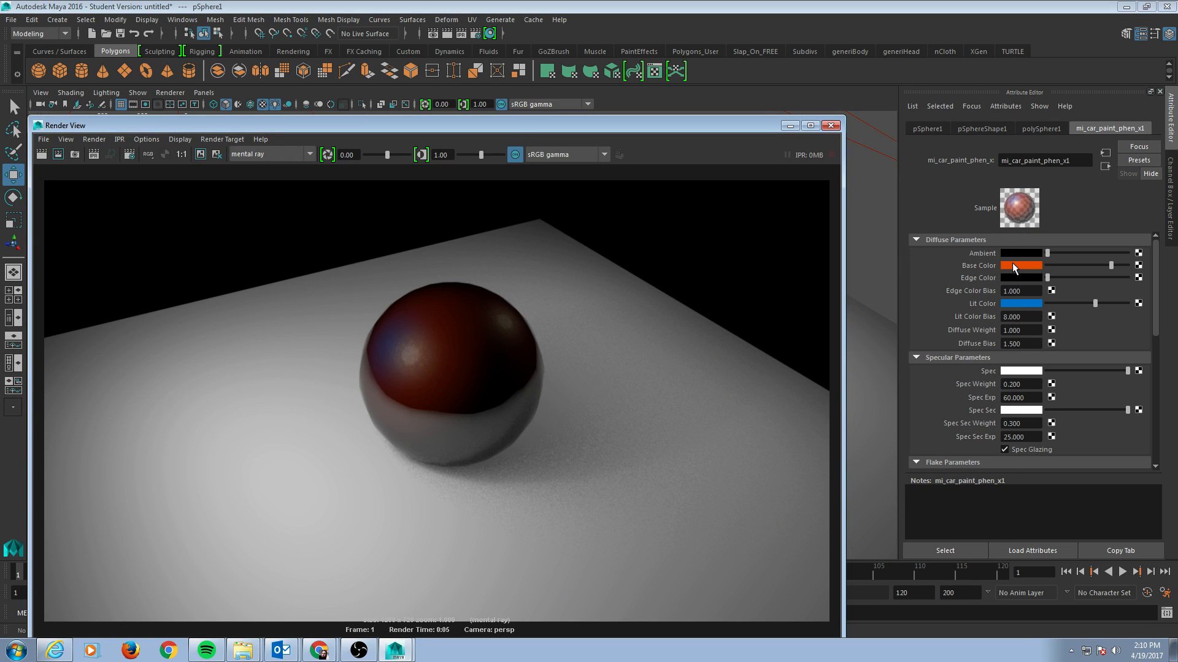
pyautogui.scroll(-6, 992, 395)
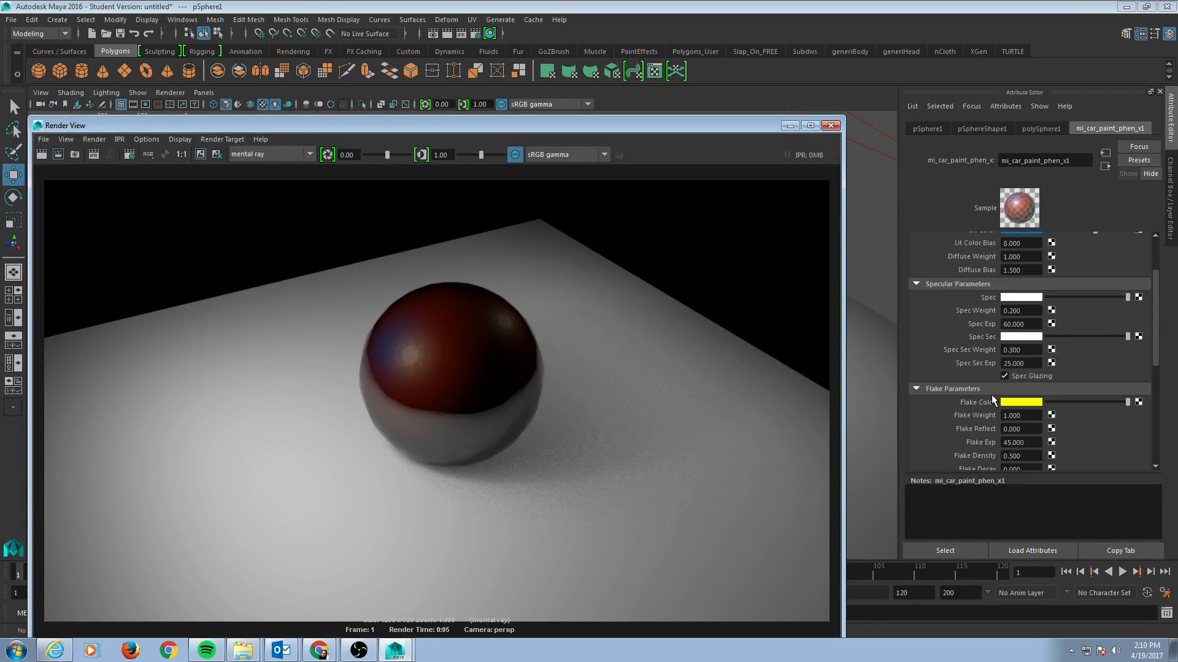
pyautogui.scroll(-1, 991, 392)
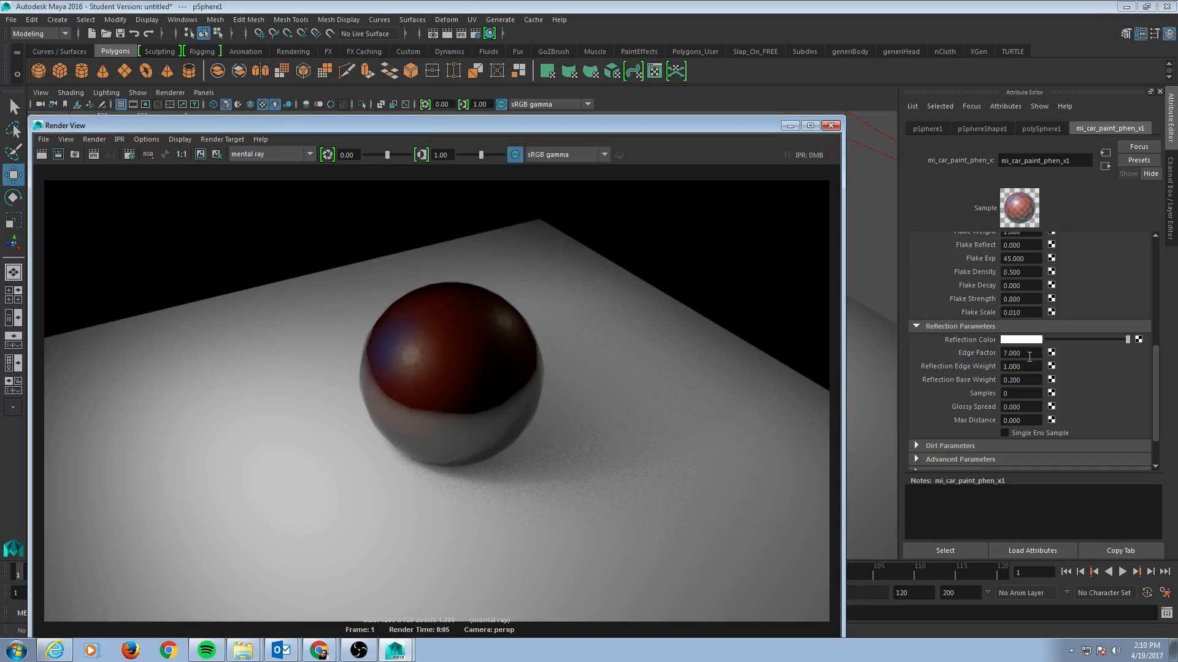
pyautogui.click(1029, 366)
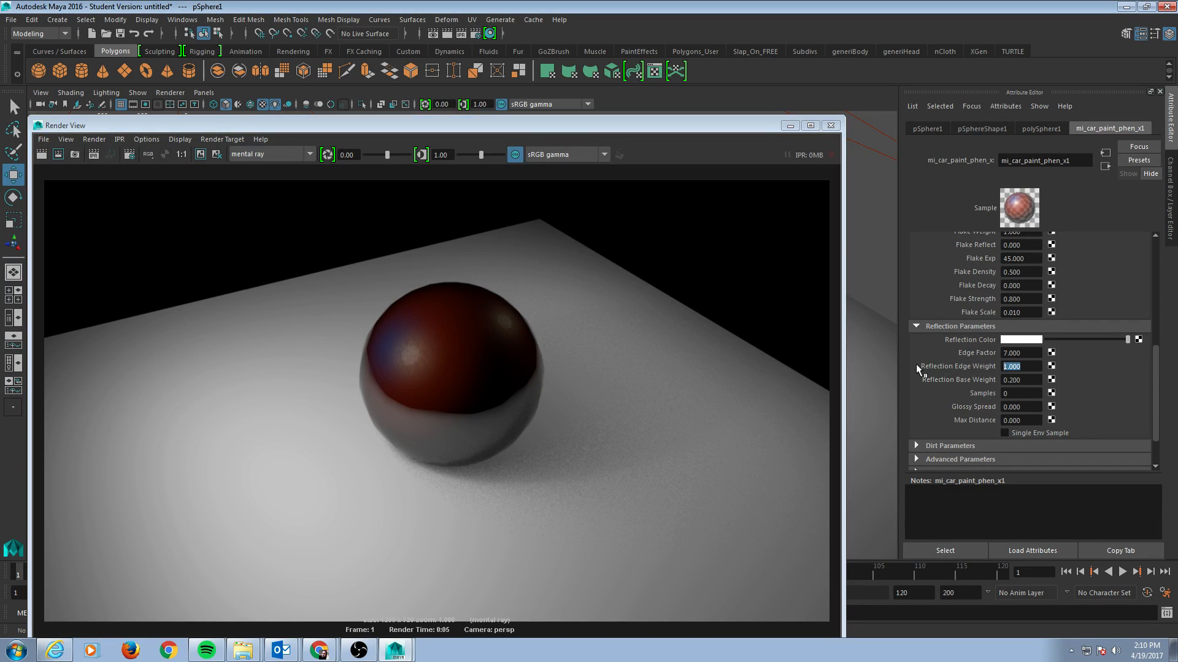
pyautogui.write('.2')
pyautogui.press('Tab')
pyautogui.click(42, 154)
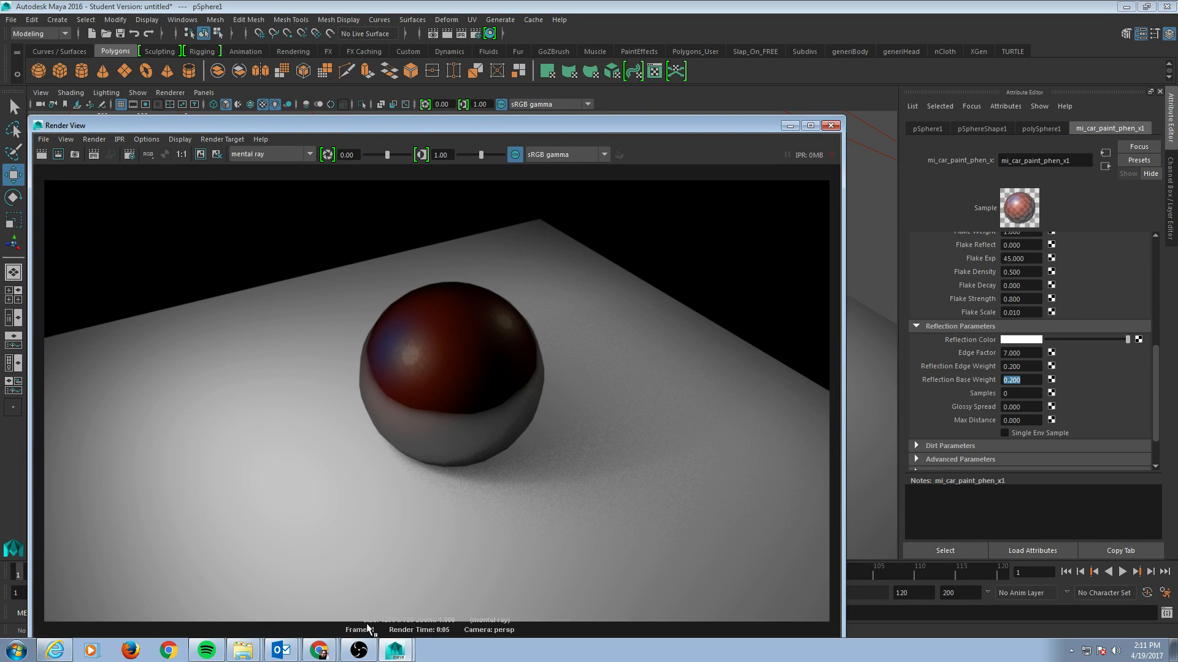
pyautogui.moveTo(319, 131); pyautogui.dragTo(312, 44)
pyautogui.moveTo(150, 556); pyautogui.dragTo(200, 550)
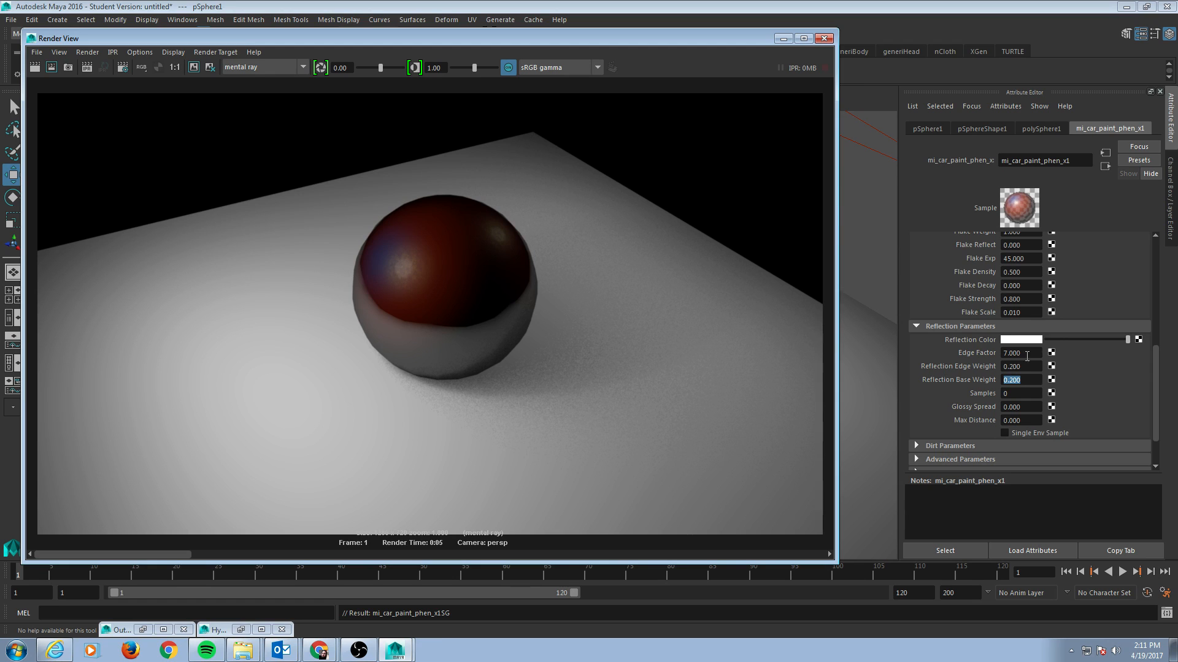
# Set the reflection edge factor to 2.0 and base weight to 0.08, and compare a fresh render with the stored images.
pyautogui.doubleClick(1027, 354)
pyautogui.write('2.0')
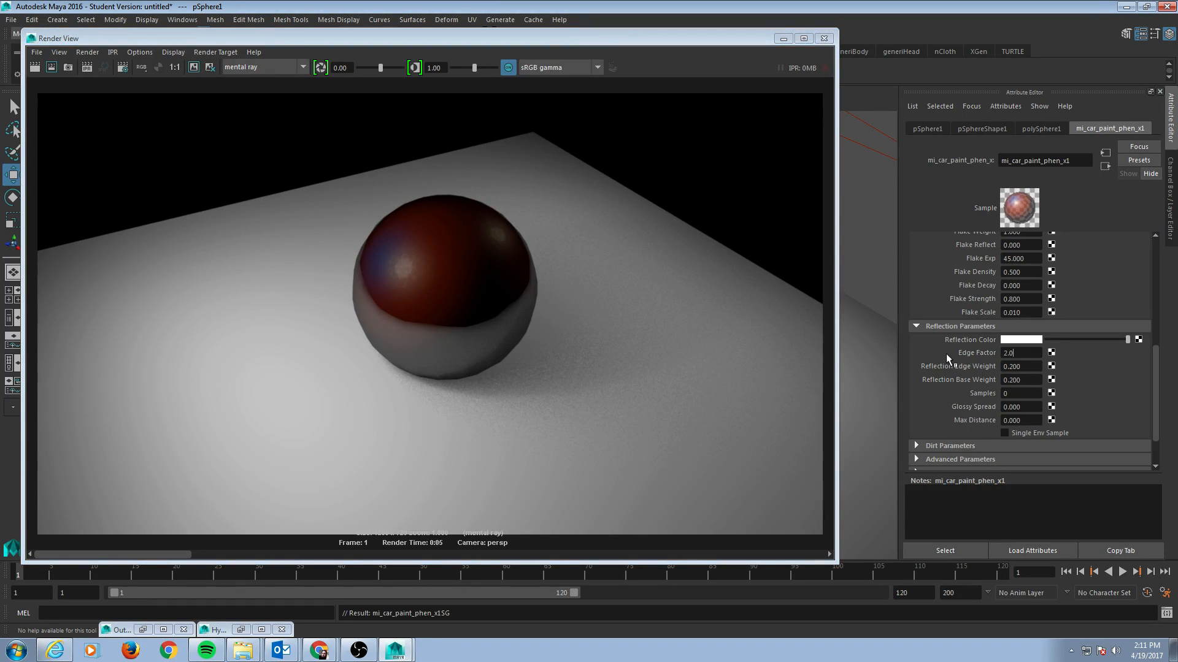
pyautogui.doubleClick(1031, 380)
pyautogui.write('.08')
pyautogui.press('Return')
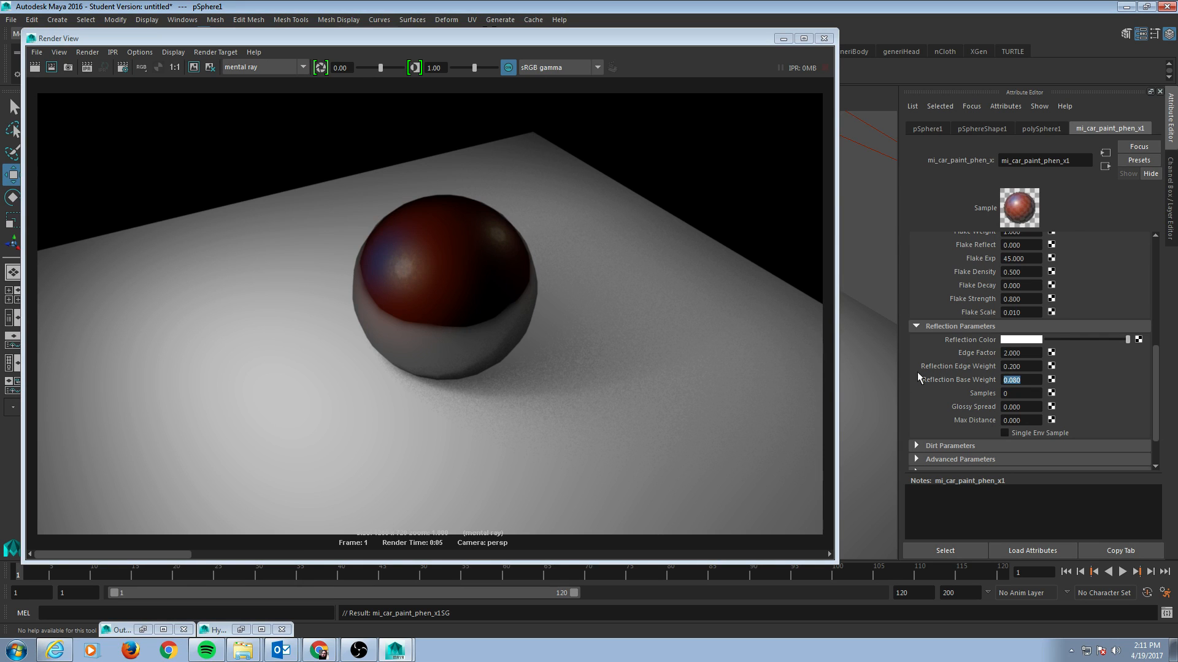
pyautogui.click(35, 67)
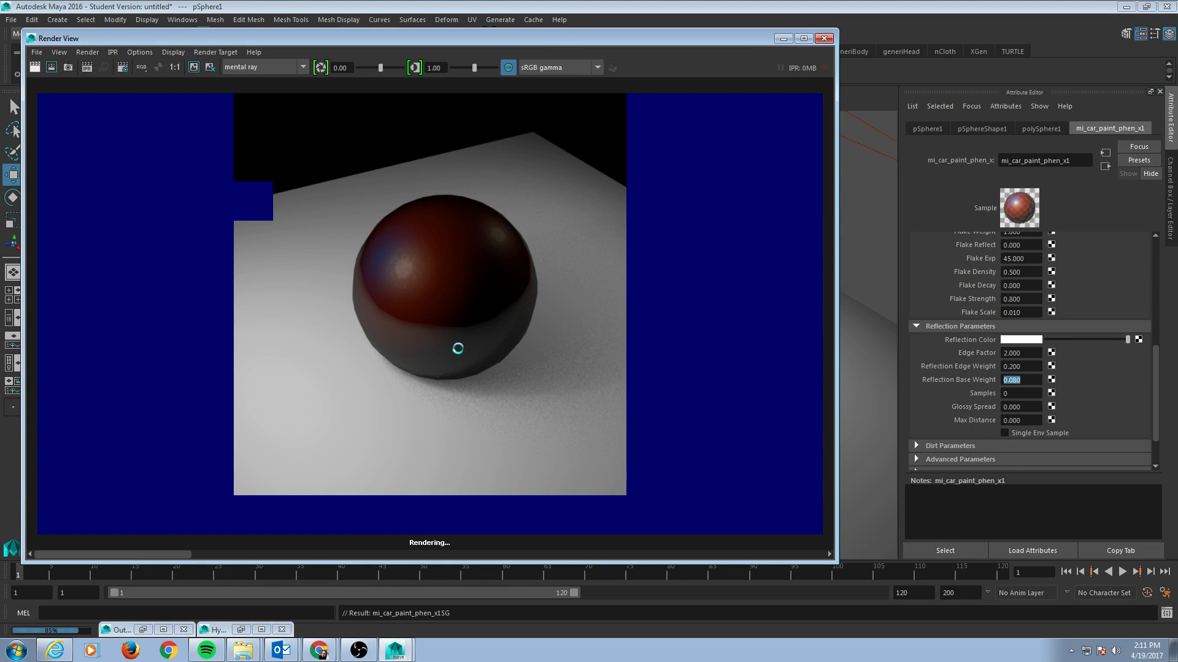
pyautogui.moveTo(83, 557); pyautogui.dragTo(198, 551)
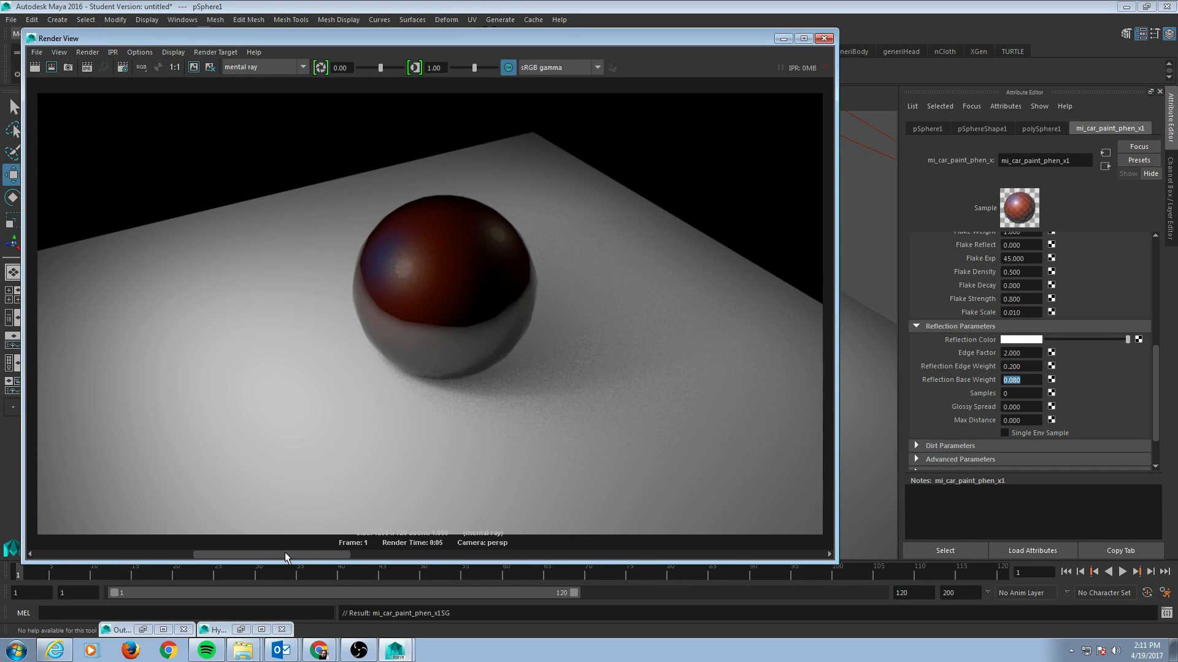
# Create a mental ray mia_material_x material in the Hypershade after reviewing the stored renders.
pyautogui.moveTo(285, 552); pyautogui.dragTo(174, 545)
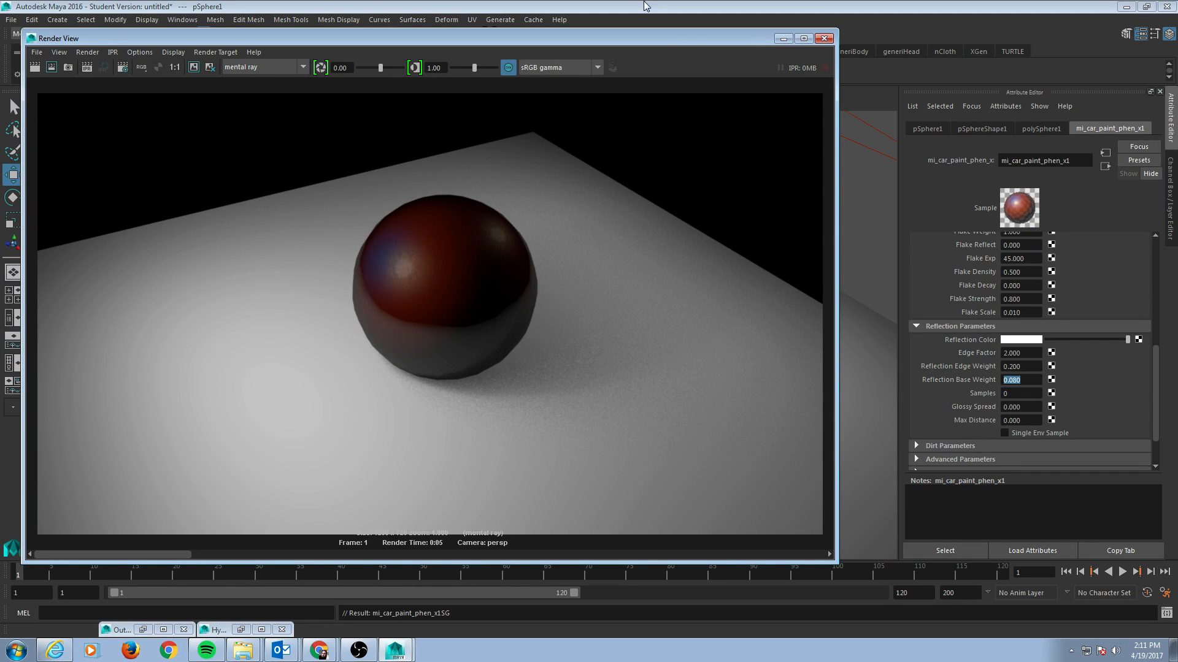
pyautogui.moveTo(667, 40); pyautogui.dragTo(743, 271)
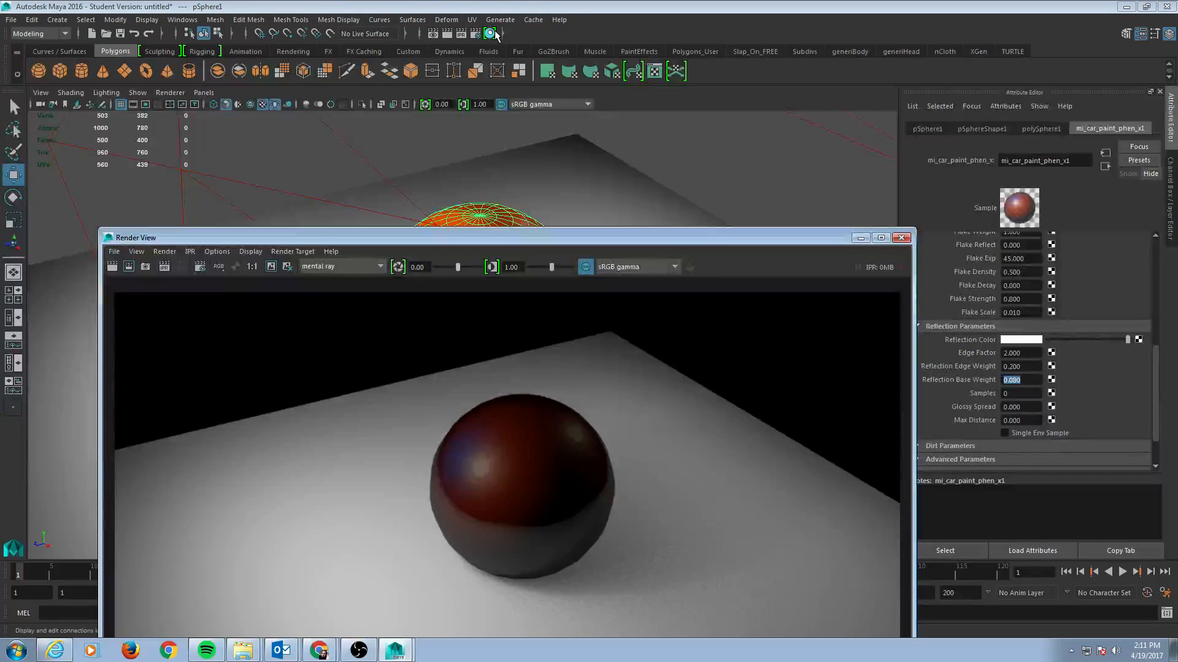
pyautogui.click(493, 33)
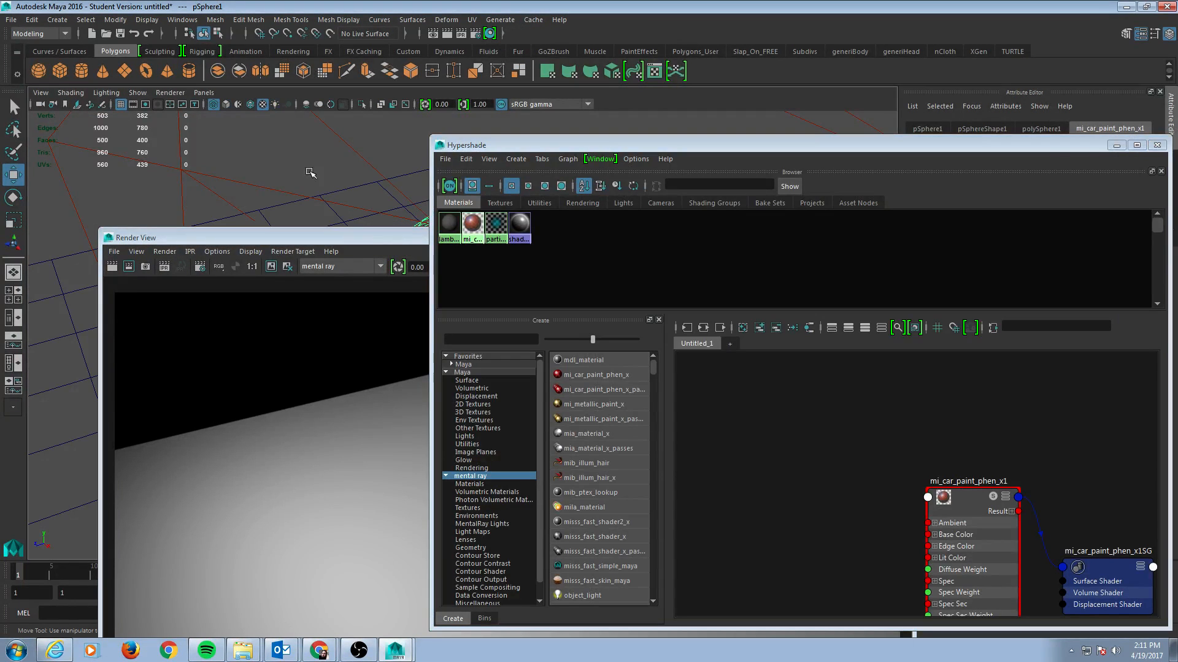
pyautogui.moveTo(337, 240); pyautogui.dragTo(267, 106)
pyautogui.click(871, 145)
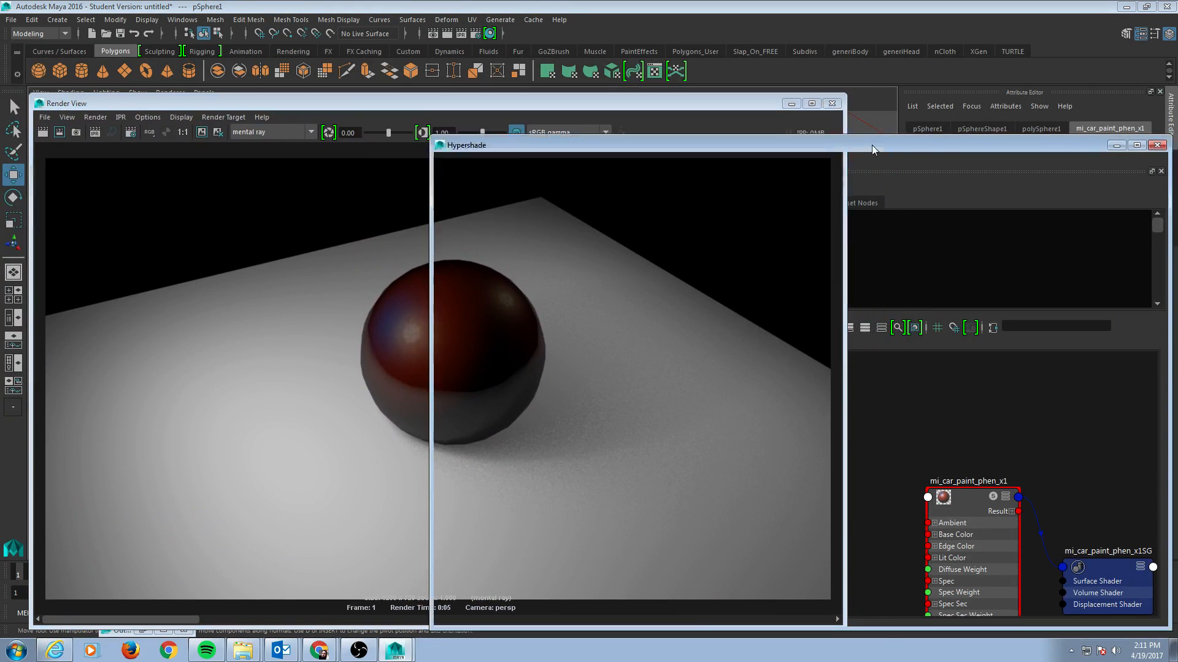
pyautogui.moveTo(871, 144); pyautogui.dragTo(816, 60)
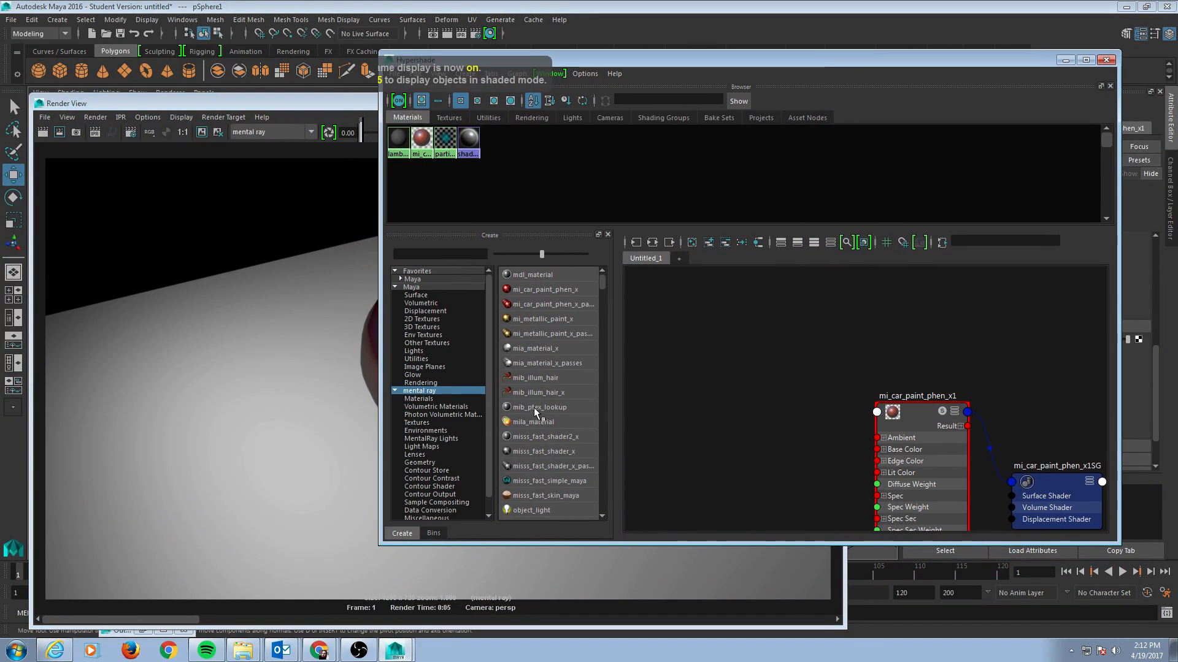
pyautogui.click(534, 347)
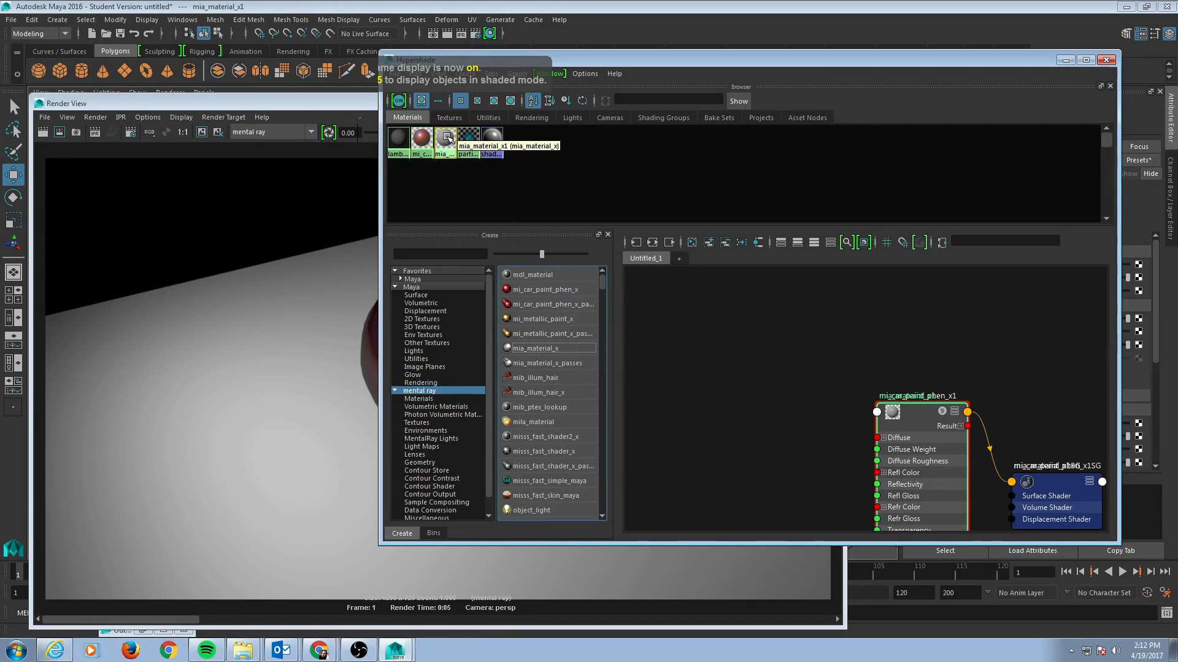
# Assign the new mia_material_x to the sphere and render the frame.
pyautogui.moveTo(600, 66); pyautogui.dragTo(764, 104)
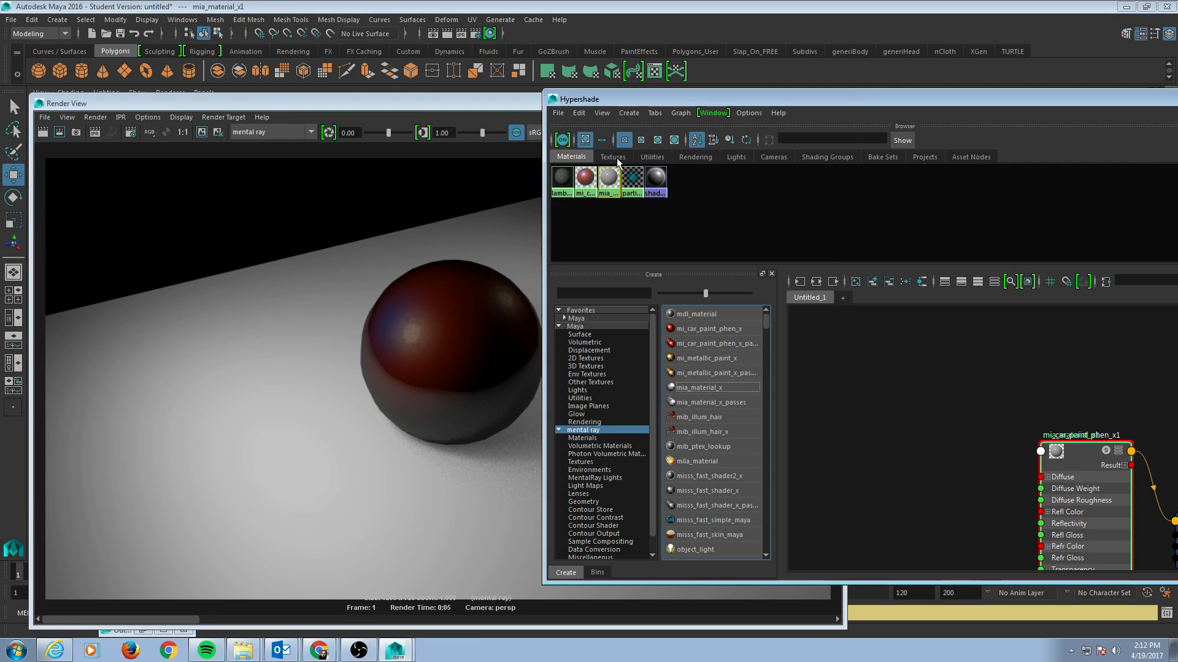
pyautogui.moveTo(609, 174); pyautogui.dragTo(609, 150, button='right')
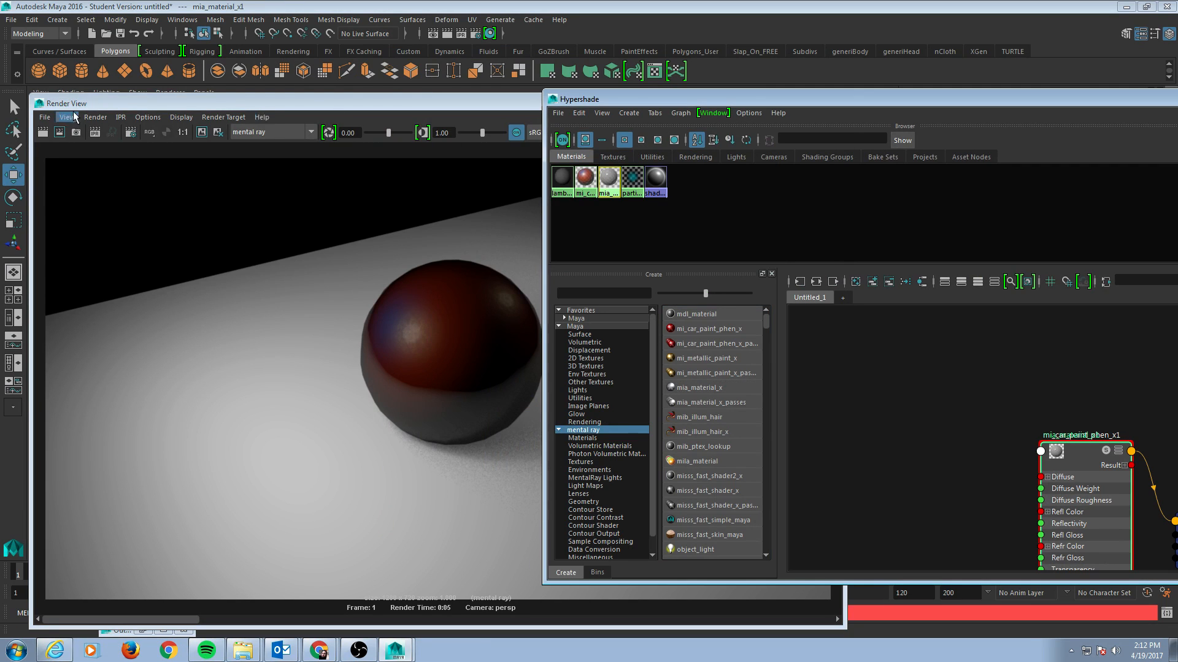
pyautogui.click(43, 132)
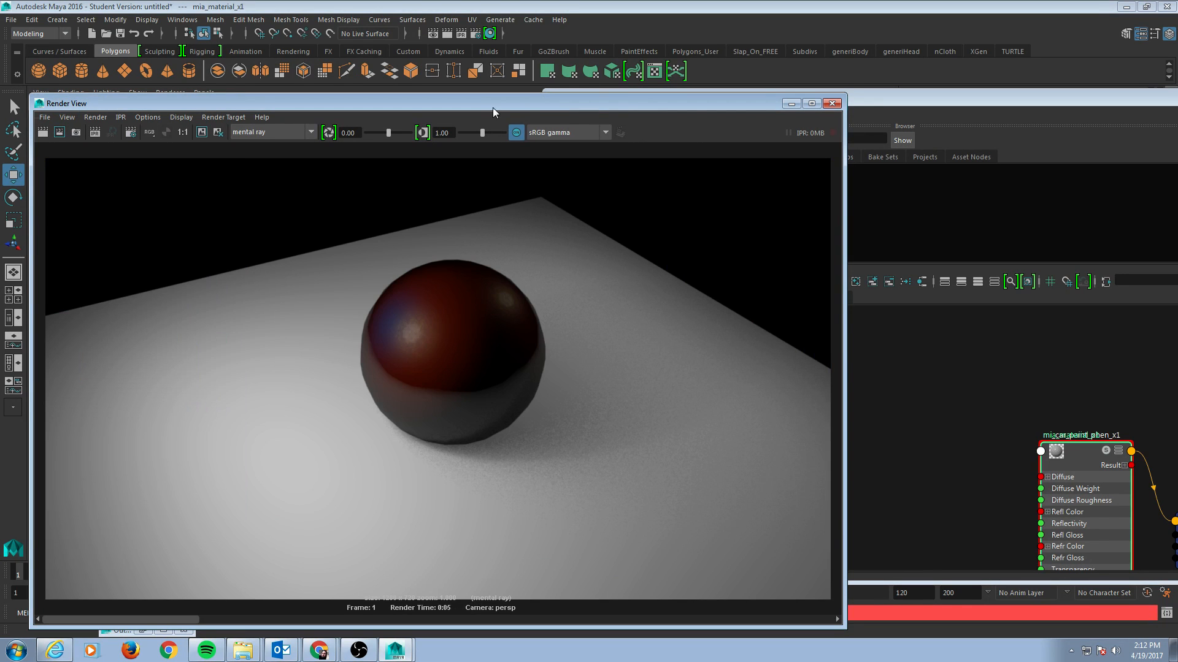
pyautogui.moveTo(493, 109); pyautogui.dragTo(516, 495)
pyautogui.click(492, 260)
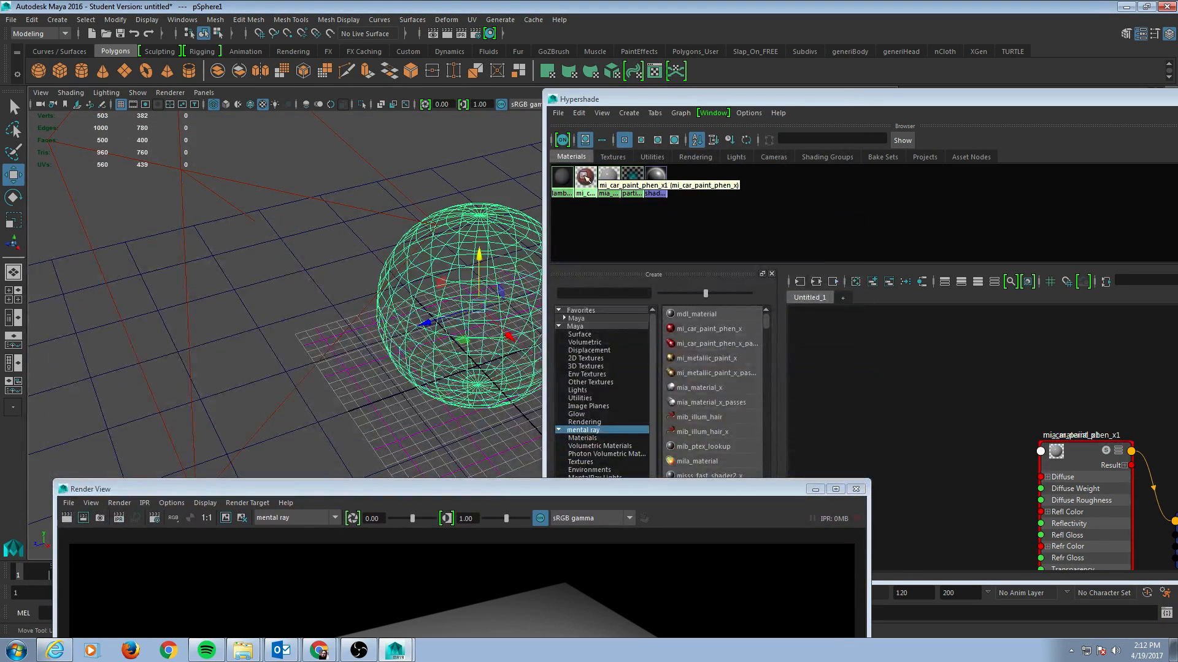
pyautogui.click(585, 178)
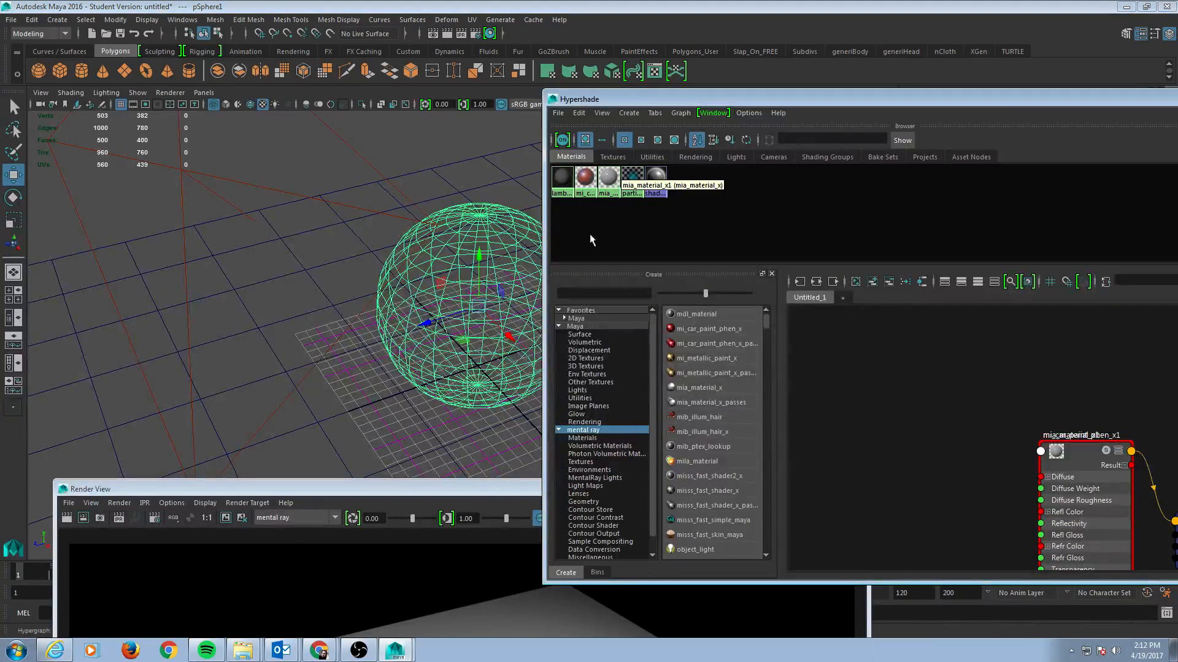
pyautogui.moveTo(457, 489); pyautogui.dragTo(425, 73)
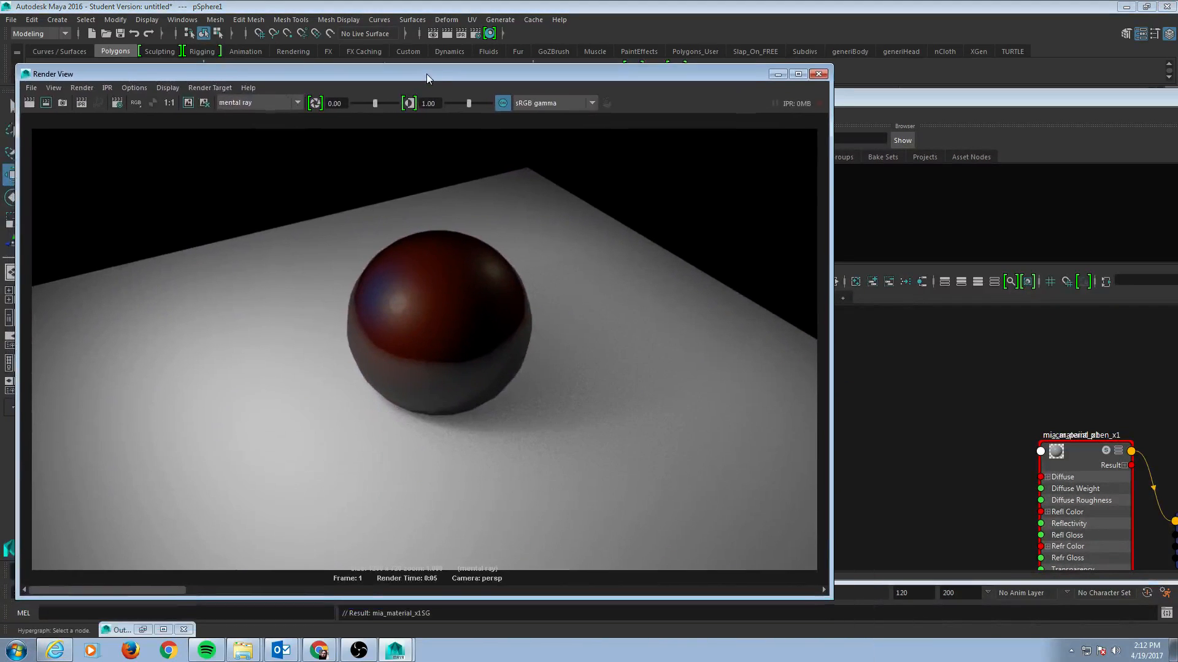
pyautogui.click(37, 102)
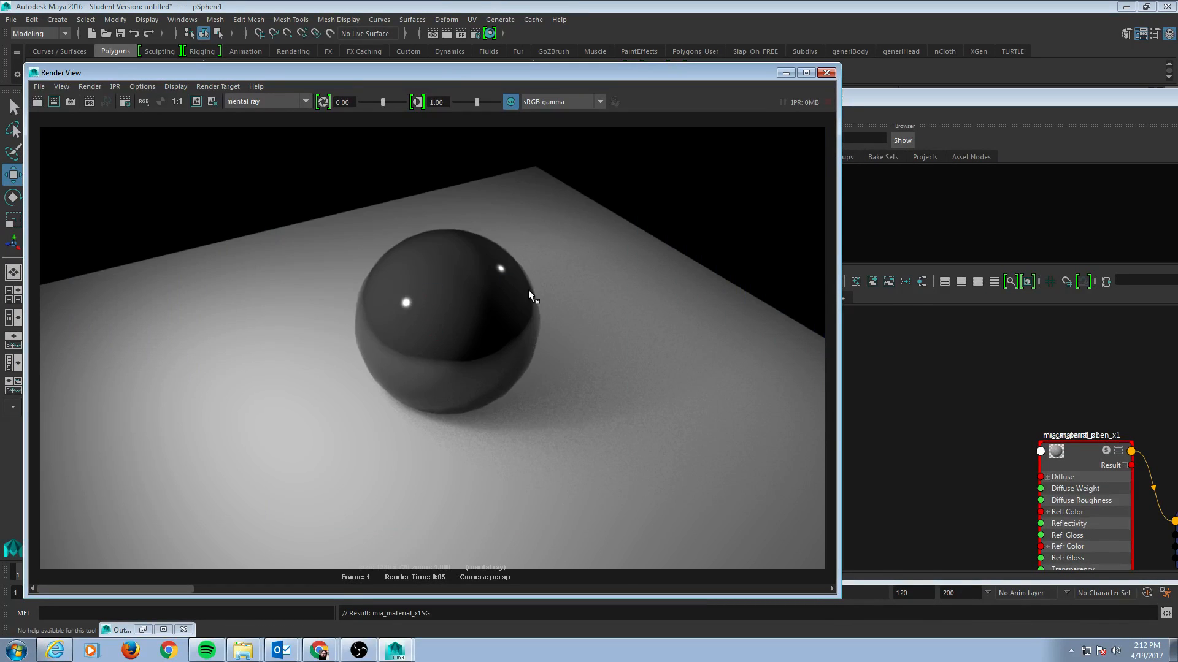
# Replace the sphere's mia_material_x settings with the Copper preset, keep the current image, and render again.
pyautogui.click(985, 105)
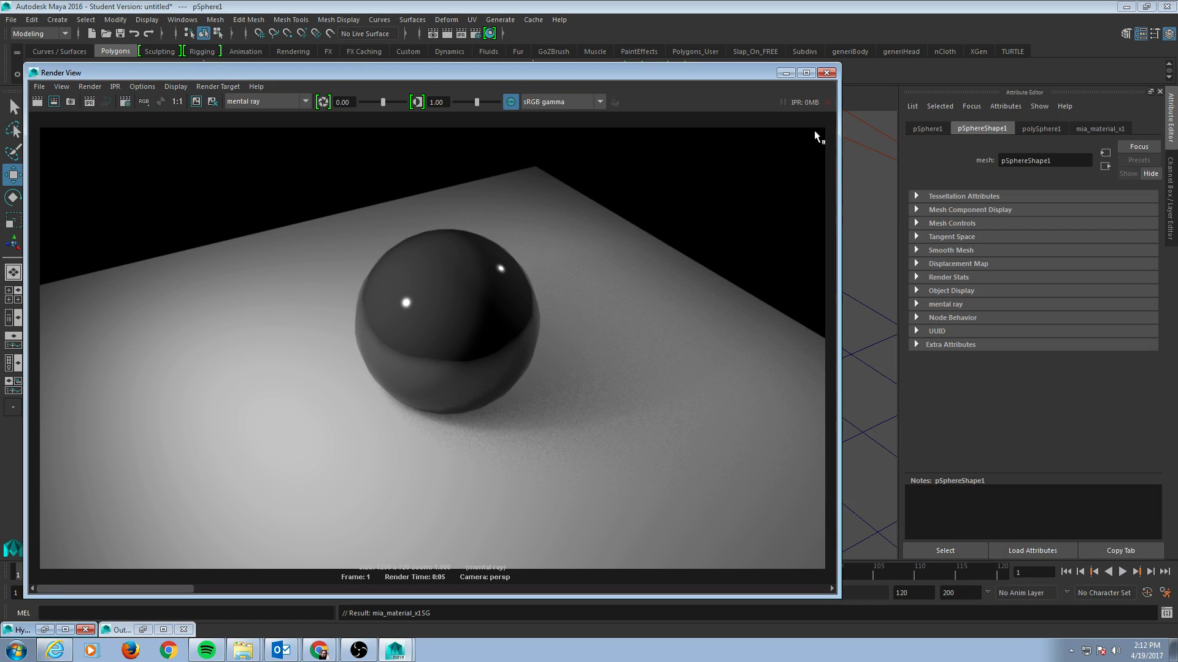
pyautogui.click(1101, 128)
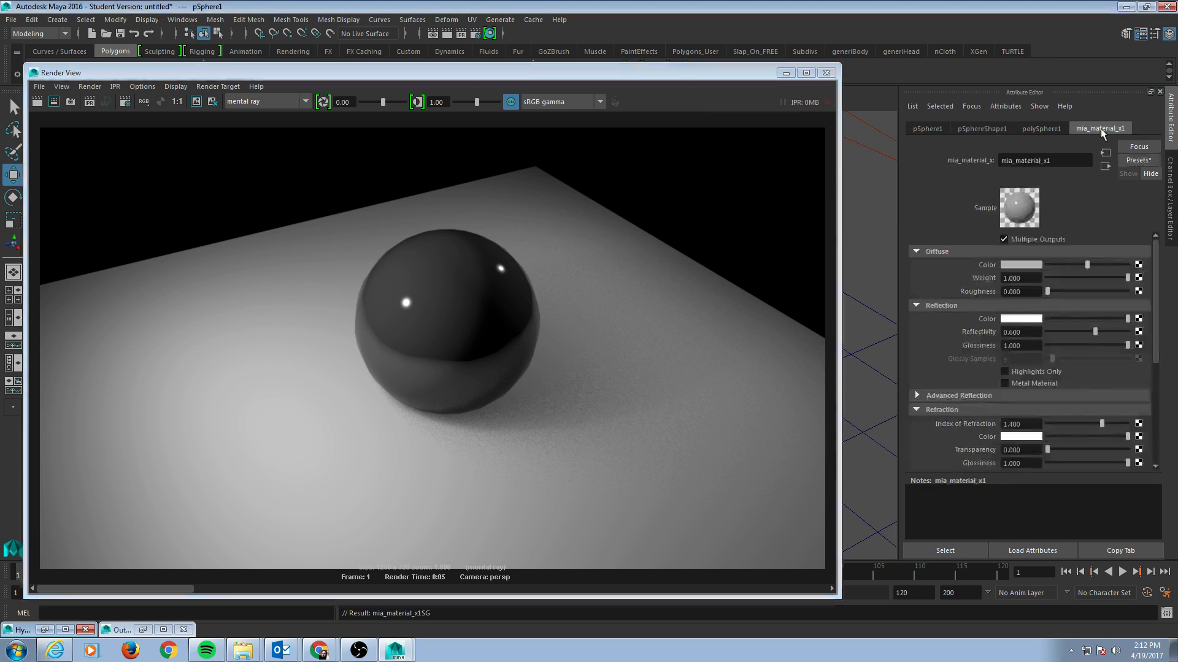
pyautogui.click(1134, 164)
pyautogui.moveTo(1087, 206)
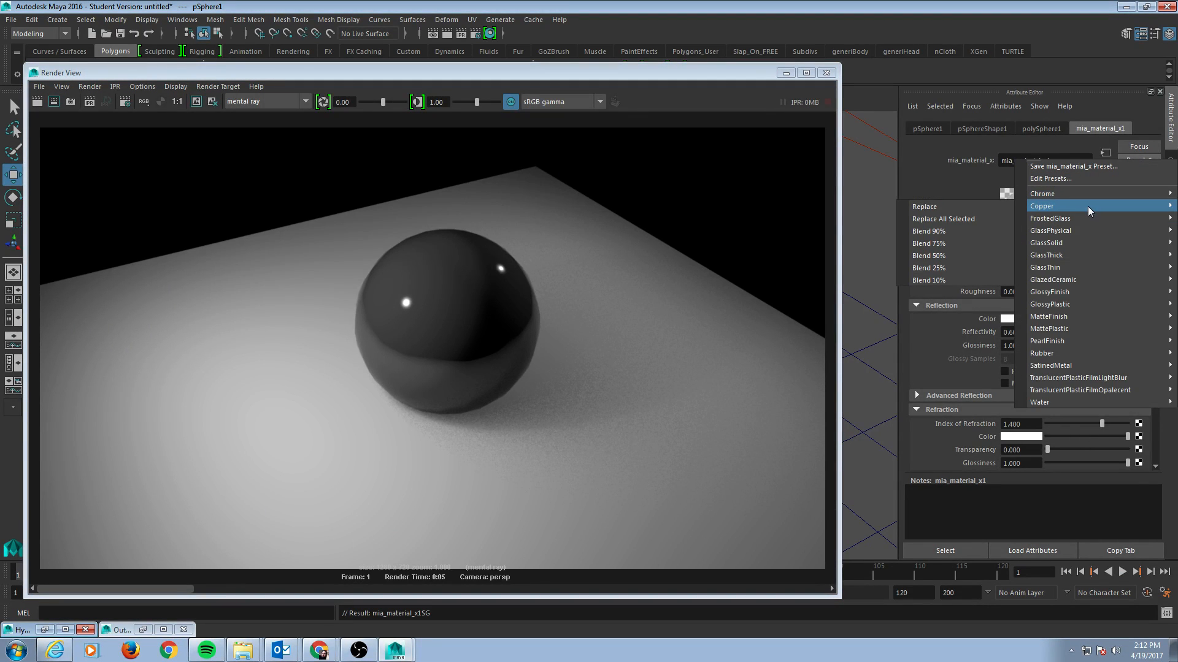
pyautogui.click(926, 206)
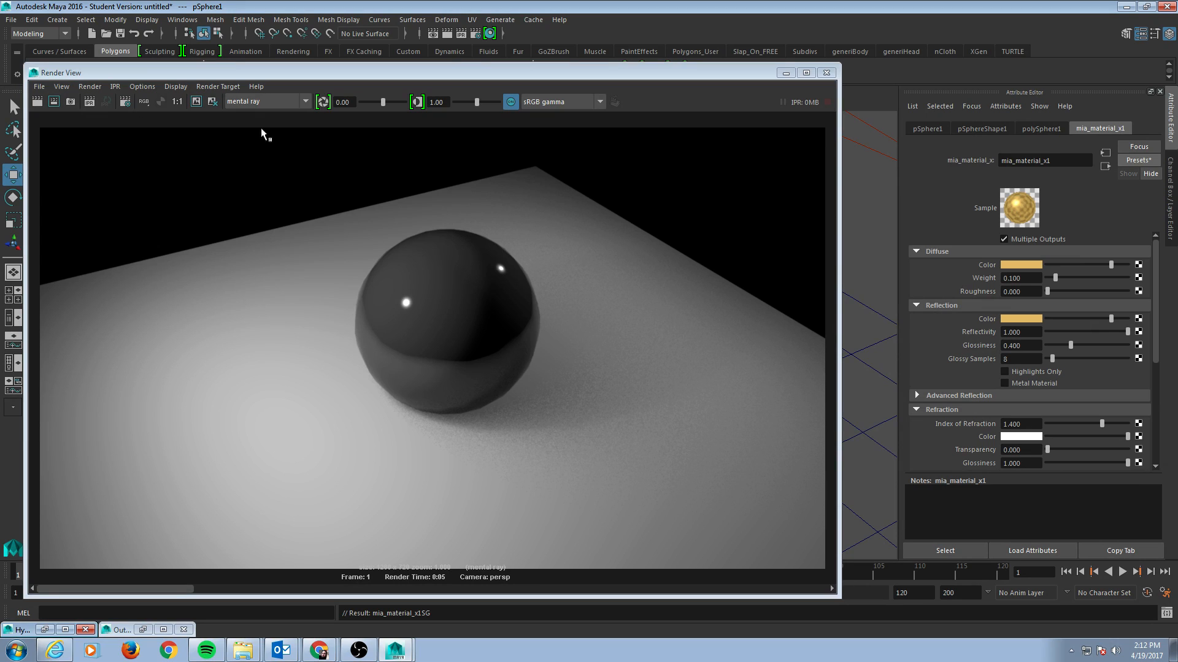
pyautogui.click(193, 102)
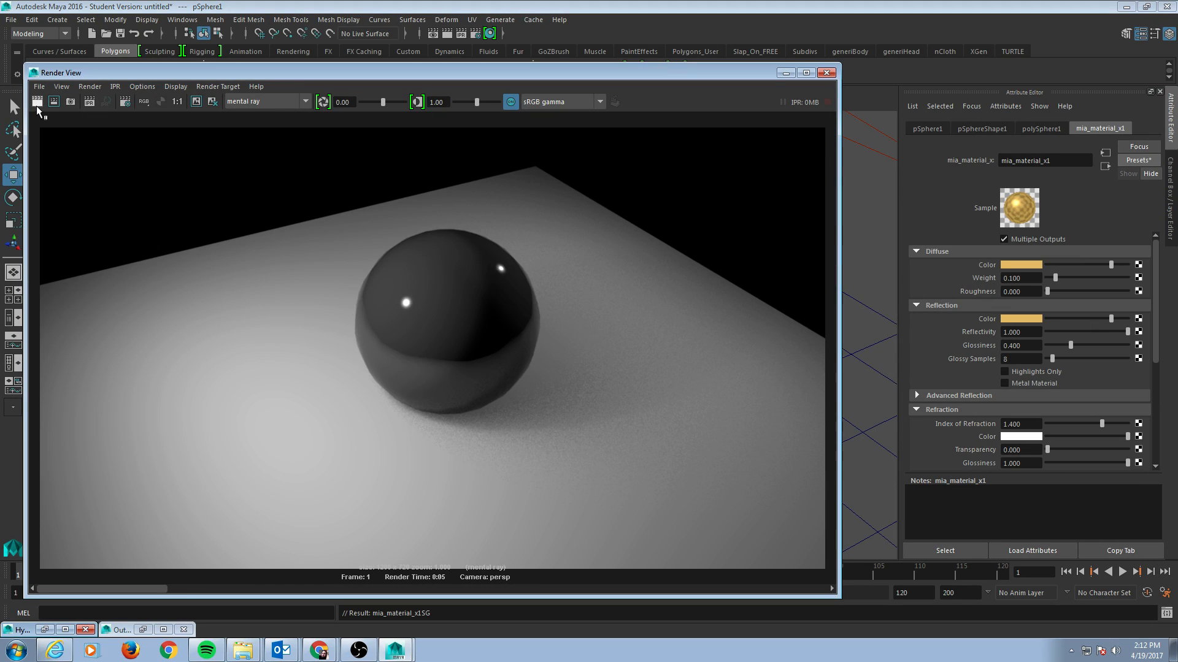
pyautogui.click(38, 105)
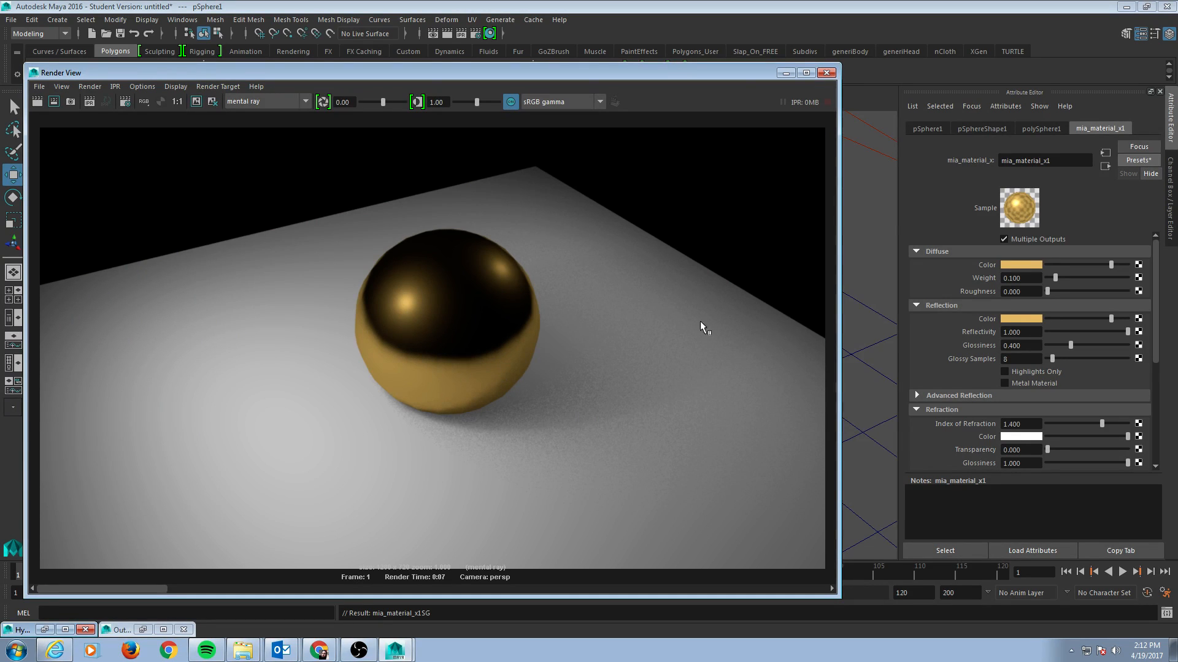
# Switch the sphere's material to the Chrome preset, store the copper image, and compare a new render with it.
pyautogui.click(1129, 159)
pyautogui.moveTo(1070, 194)
pyautogui.click(924, 195)
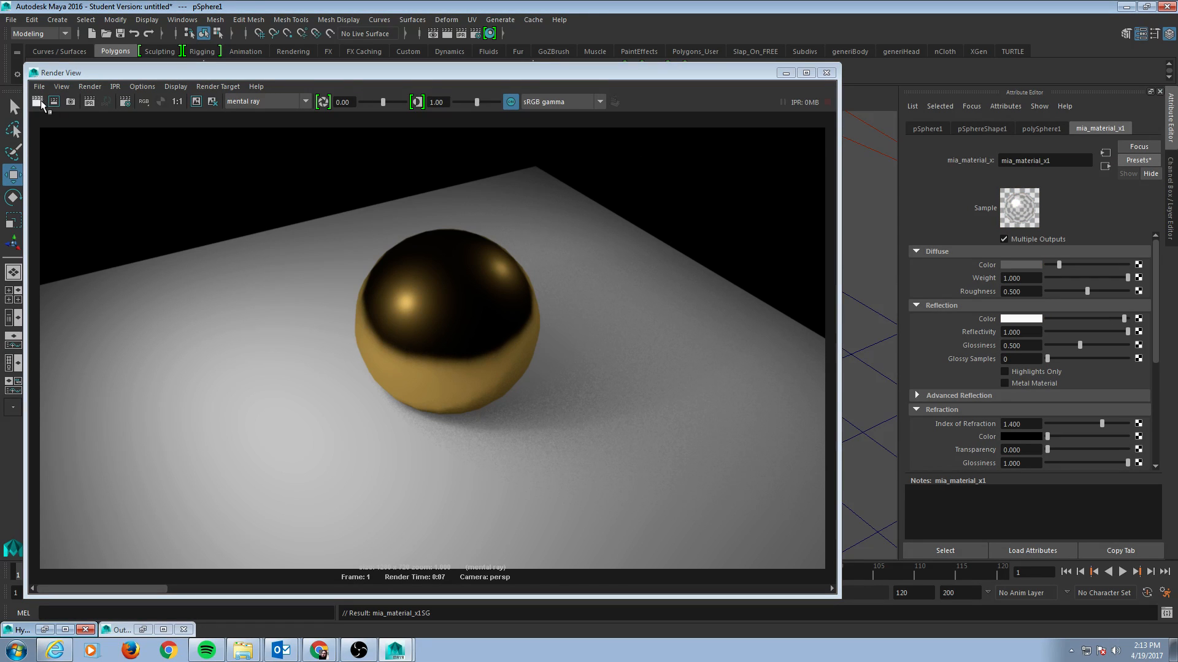
pyautogui.click(197, 102)
pyautogui.click(38, 101)
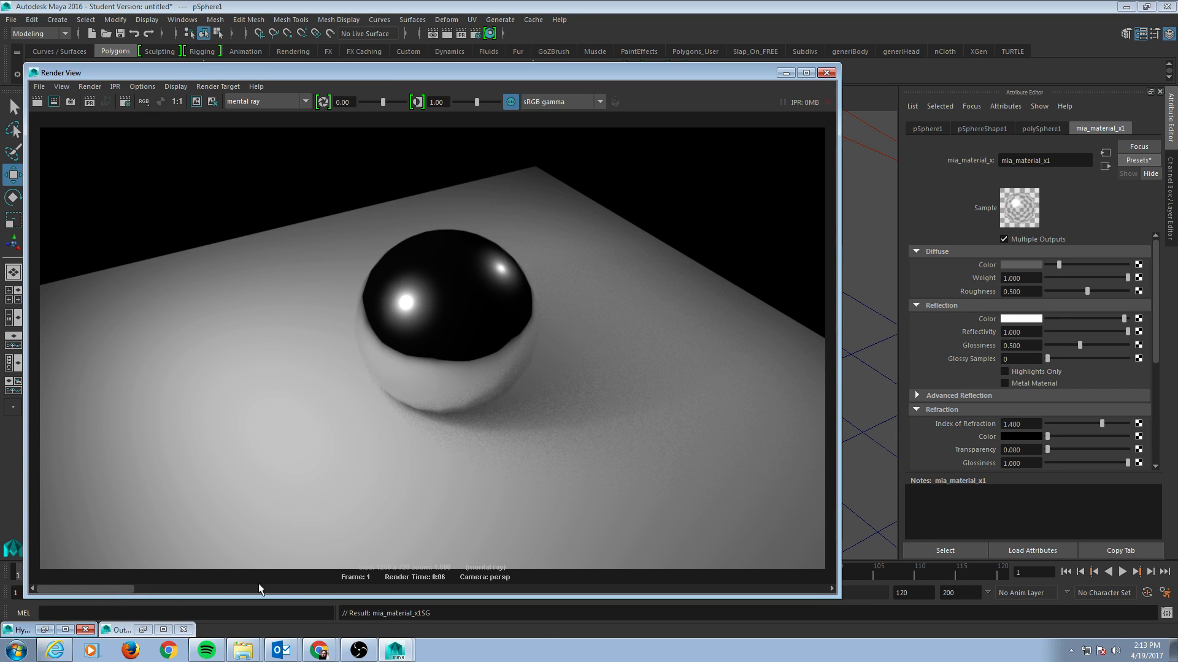
pyautogui.moveTo(134, 591); pyautogui.dragTo(96, 586)
# Replace the sphere's material settings with the FrostedGlass preset and render the frame.
pyautogui.click(1138, 160)
pyautogui.moveTo(1089, 221)
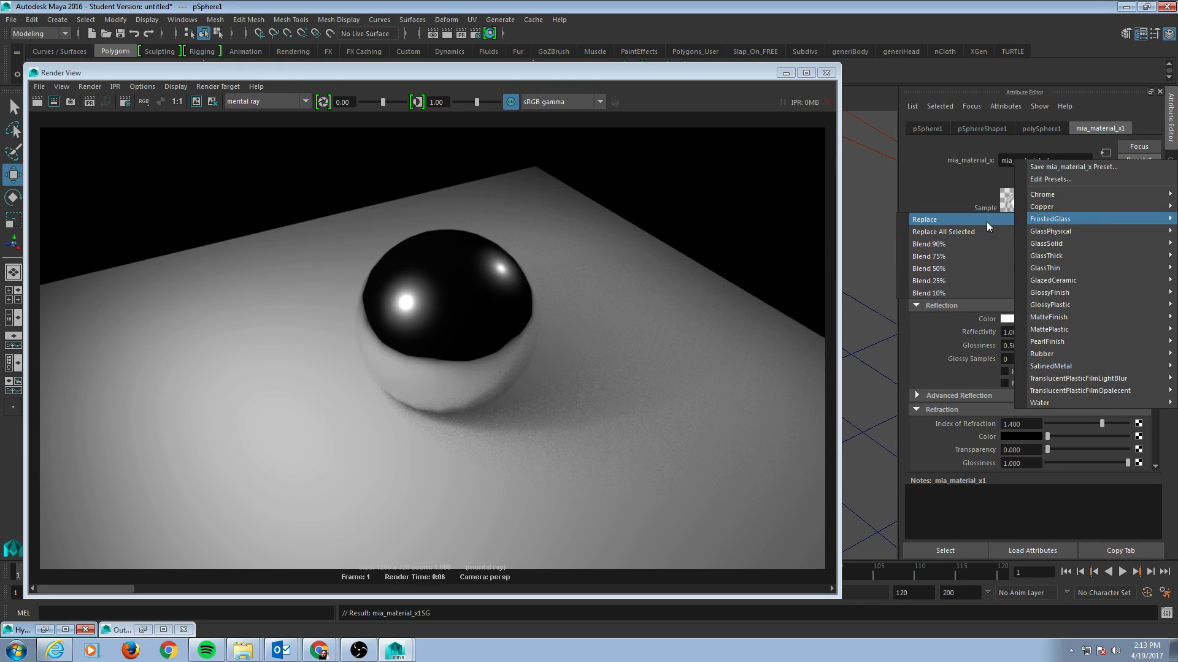
pyautogui.click(963, 220)
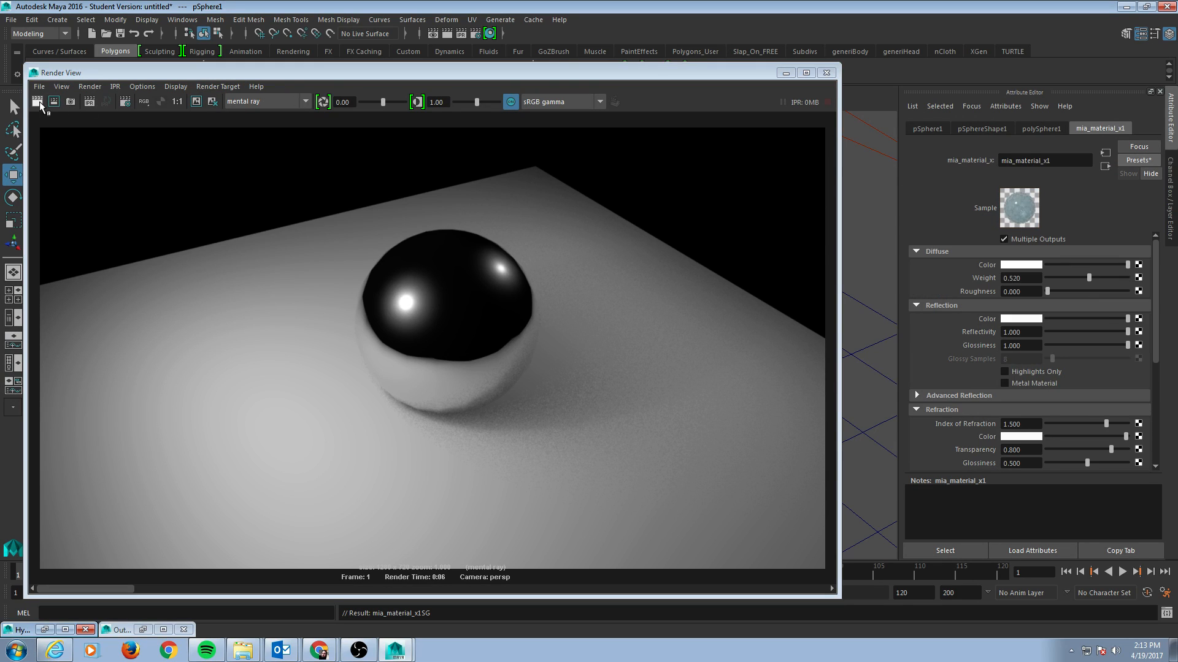
pyautogui.click(37, 102)
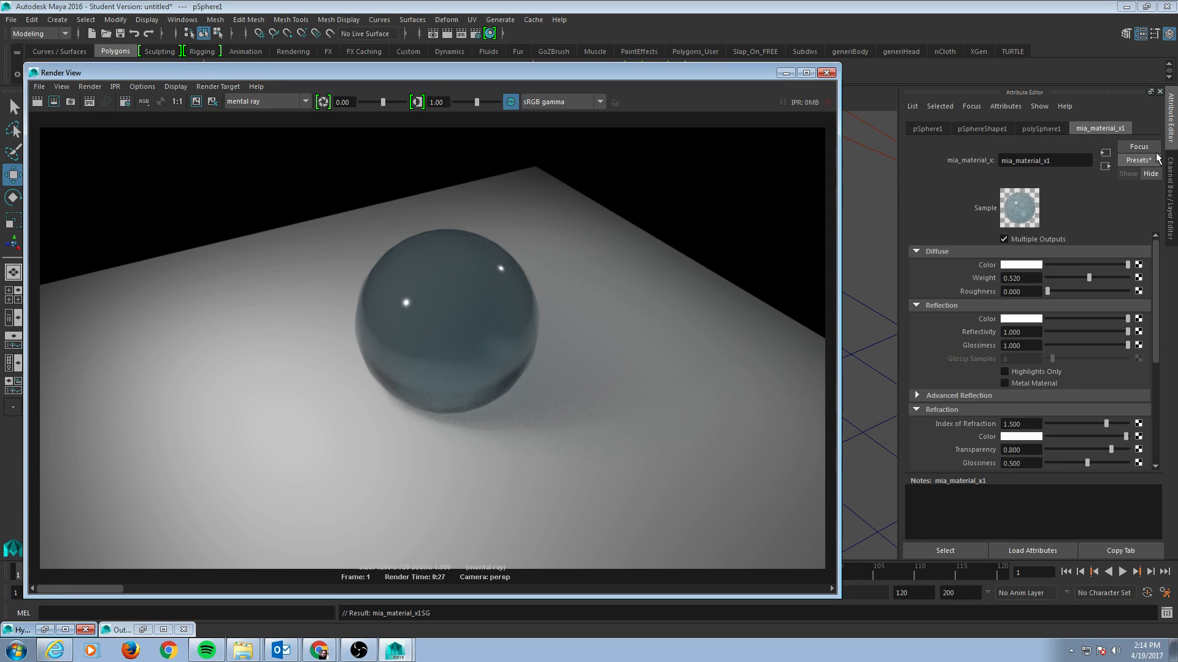
# Apply the GlassThick preset to the sphere's material and render the result.
pyautogui.click(1125, 159)
pyautogui.moveTo(1085, 255)
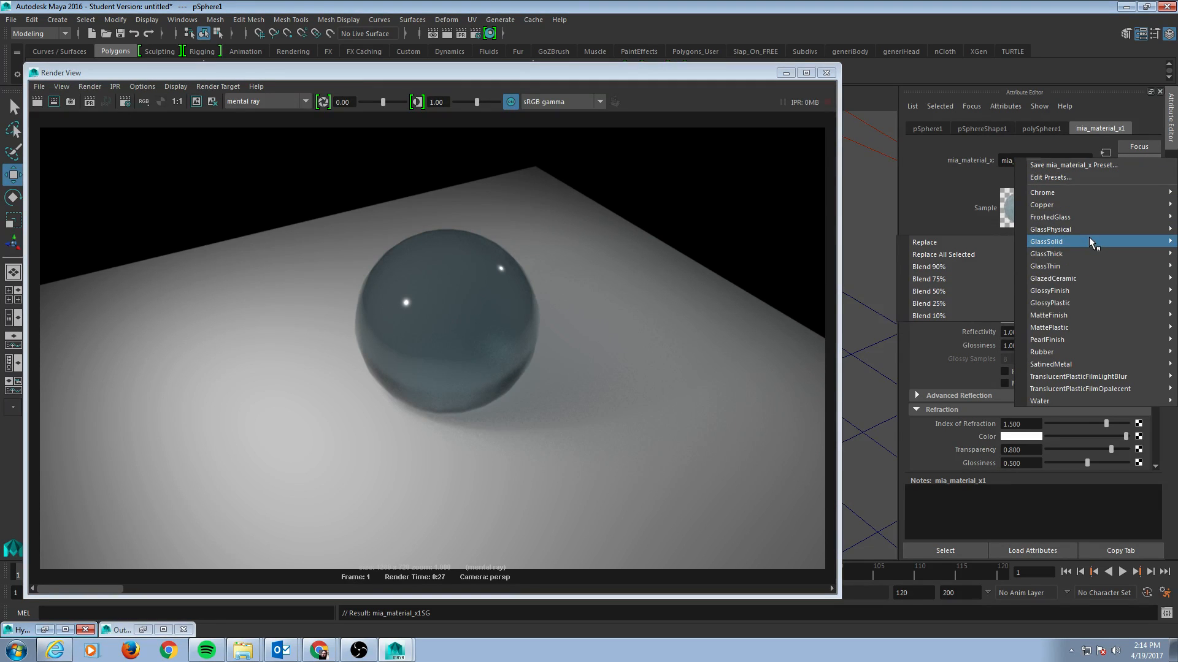
pyautogui.moveTo(1088, 228)
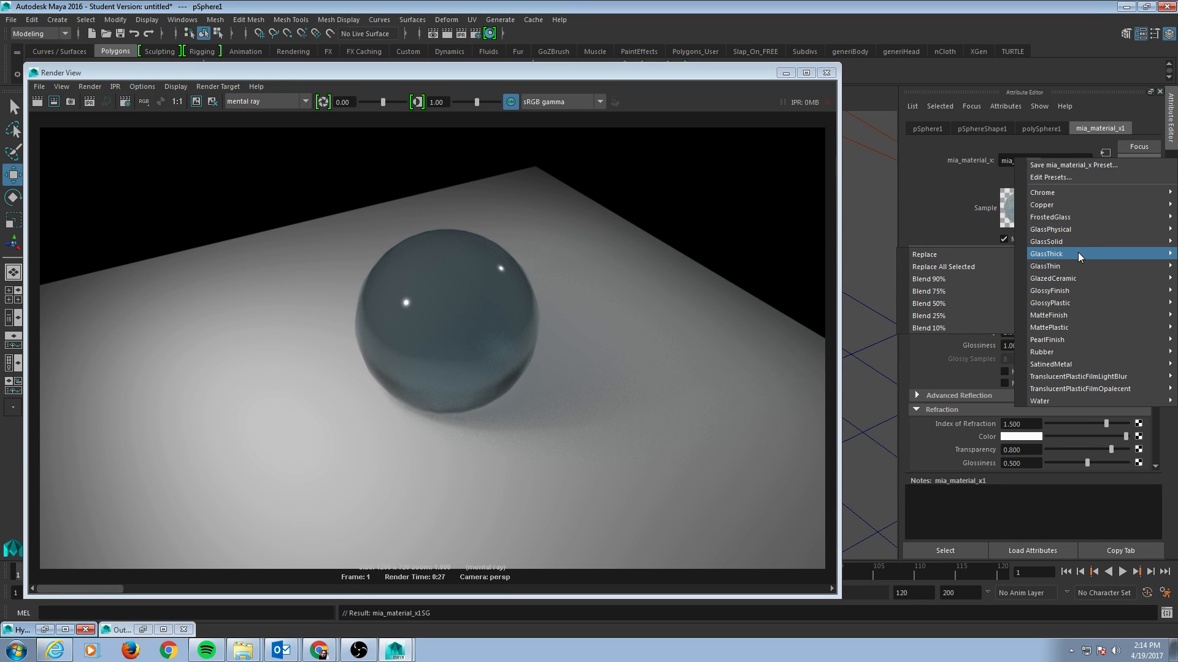
pyautogui.click(970, 254)
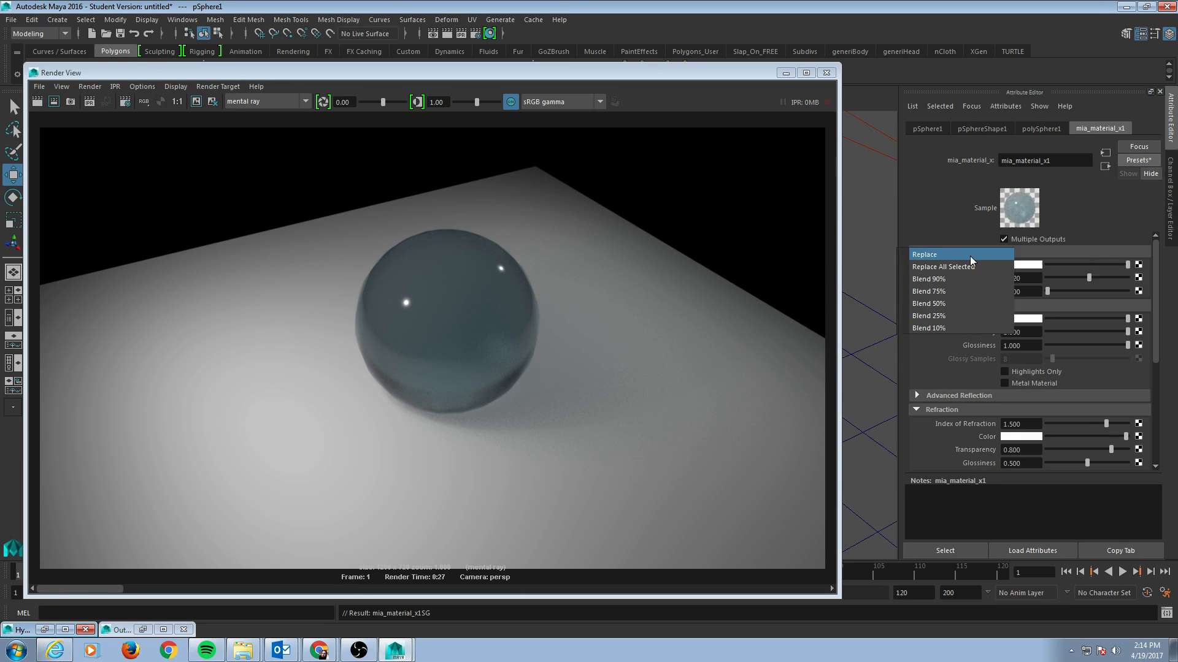
pyautogui.click(54, 102)
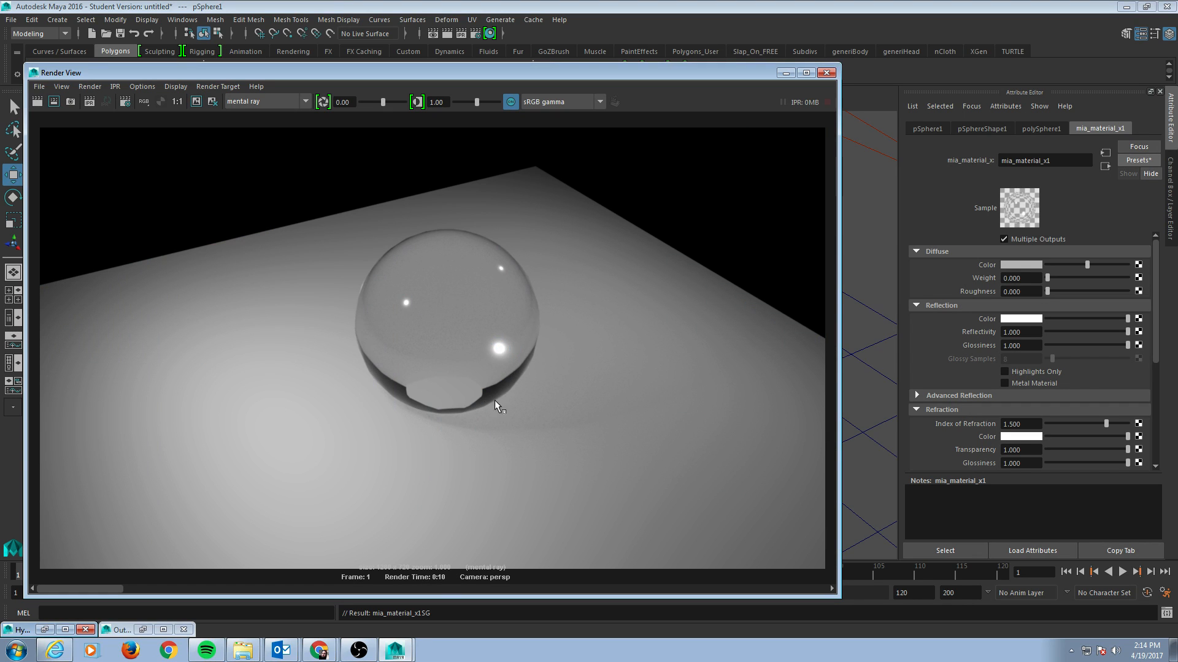
# Create a polygon cone, enlarge it, flatten it vertically, and place it behind the sphere.
pyautogui.moveTo(712, 72); pyautogui.dragTo(716, 503)
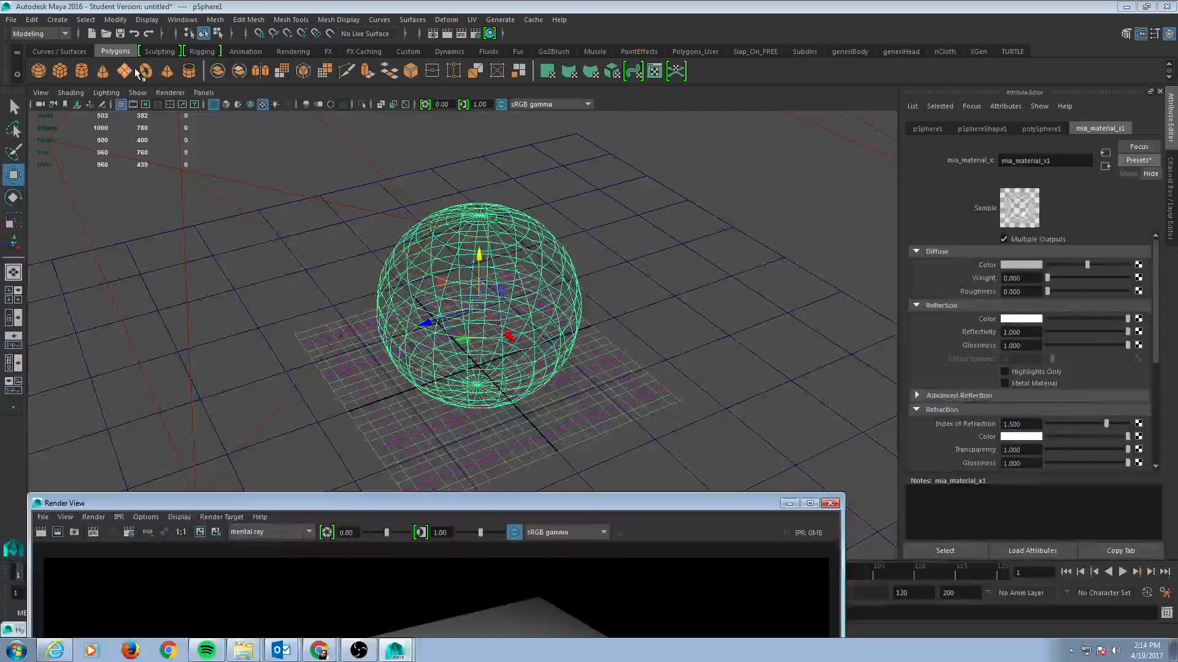
pyautogui.click(102, 72)
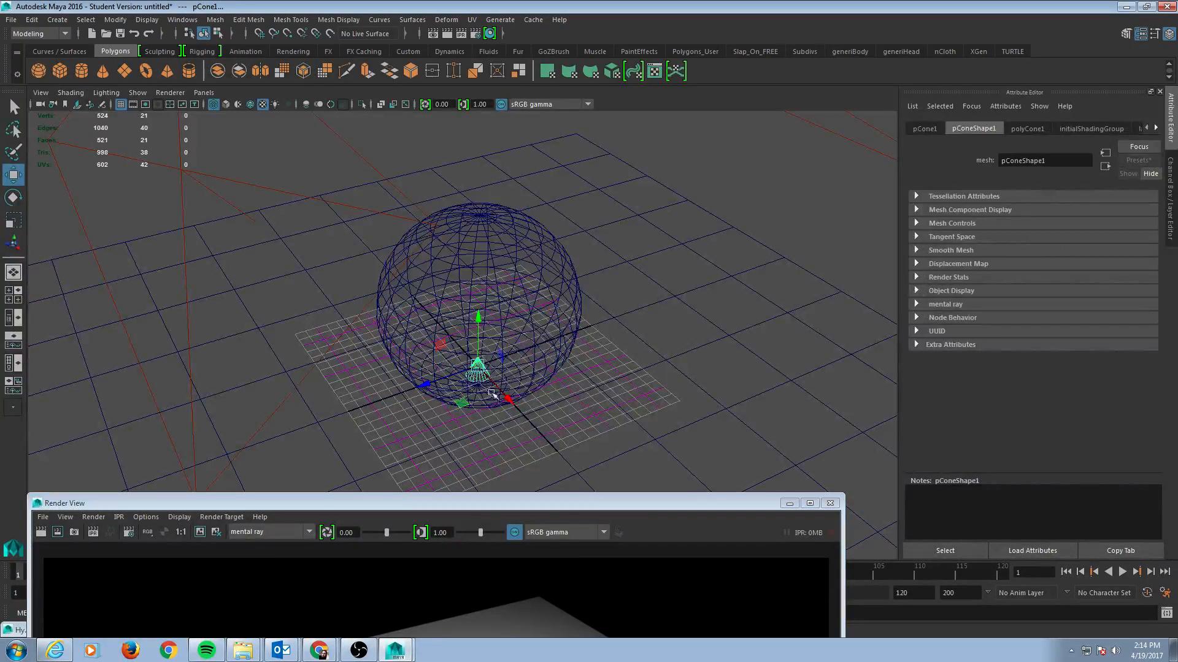
pyautogui.moveTo(508, 404); pyautogui.dragTo(513, 281)
pyautogui.press('r')
pyautogui.click(431, 315)
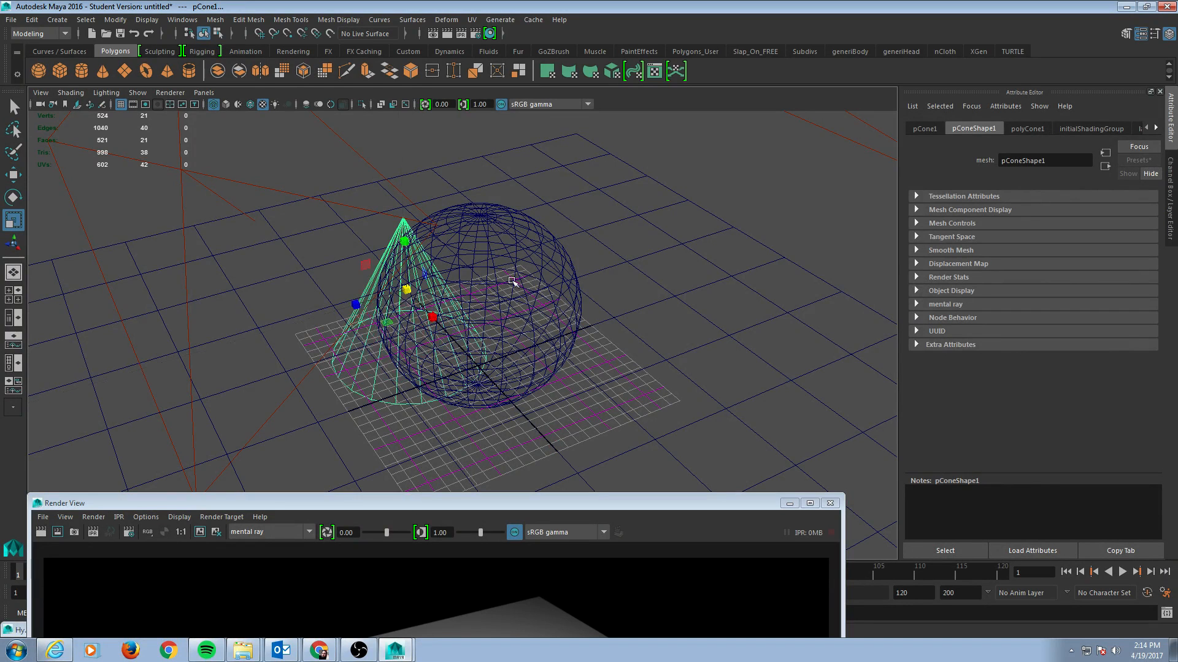
pyautogui.moveTo(408, 236); pyautogui.dragTo(408, 272)
pyautogui.press('w')
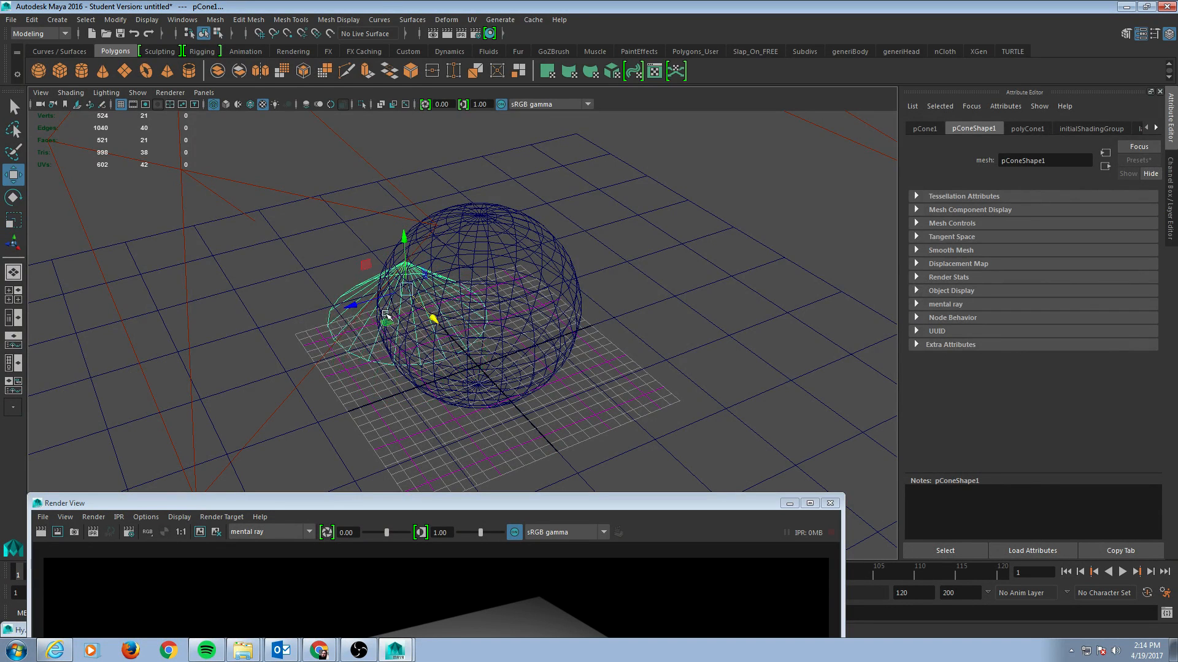
pyautogui.moveTo(365, 306); pyautogui.dragTo(500, 276)
# Assign the existing mi_car_paint_phen_x1 material to the cone and bring the Render View back over the scene.
pyautogui.moveTo(579, 503); pyautogui.dragTo(574, 357)
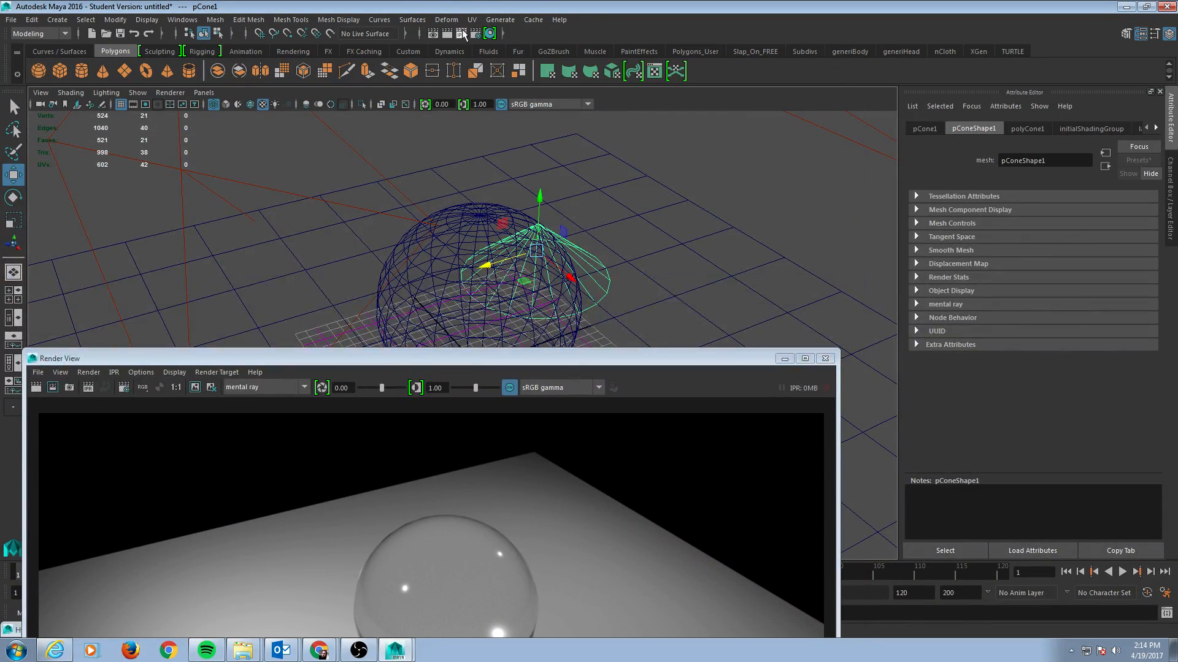
pyautogui.click(490, 34)
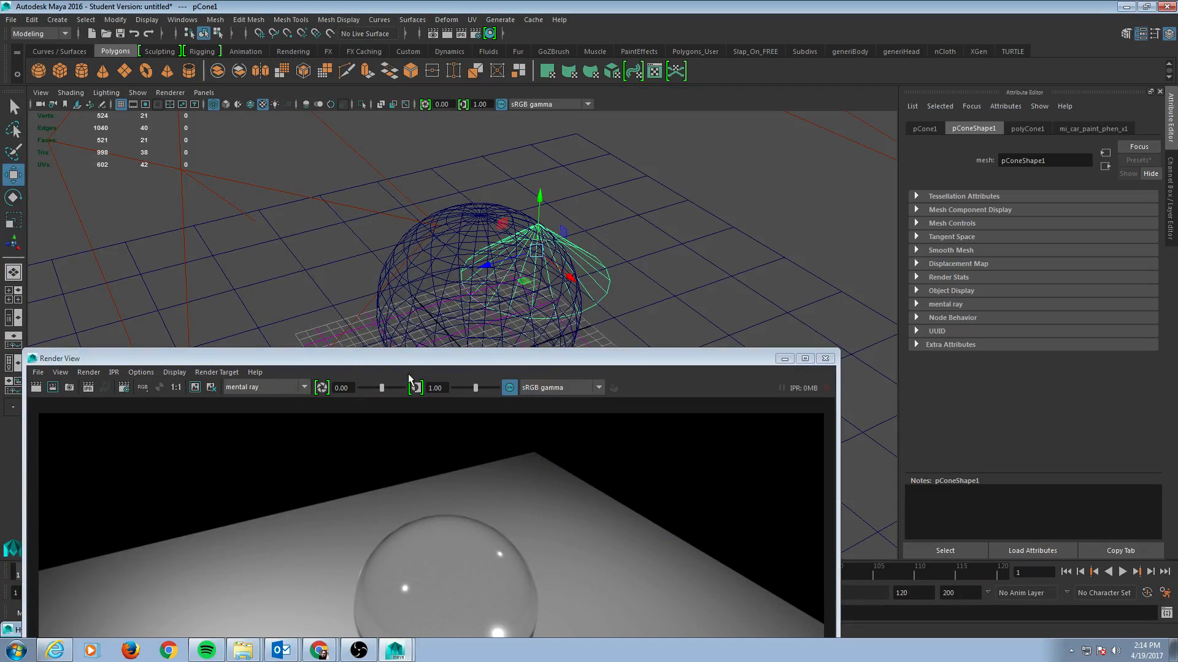
pyautogui.moveTo(383, 359); pyautogui.dragTo(407, 76)
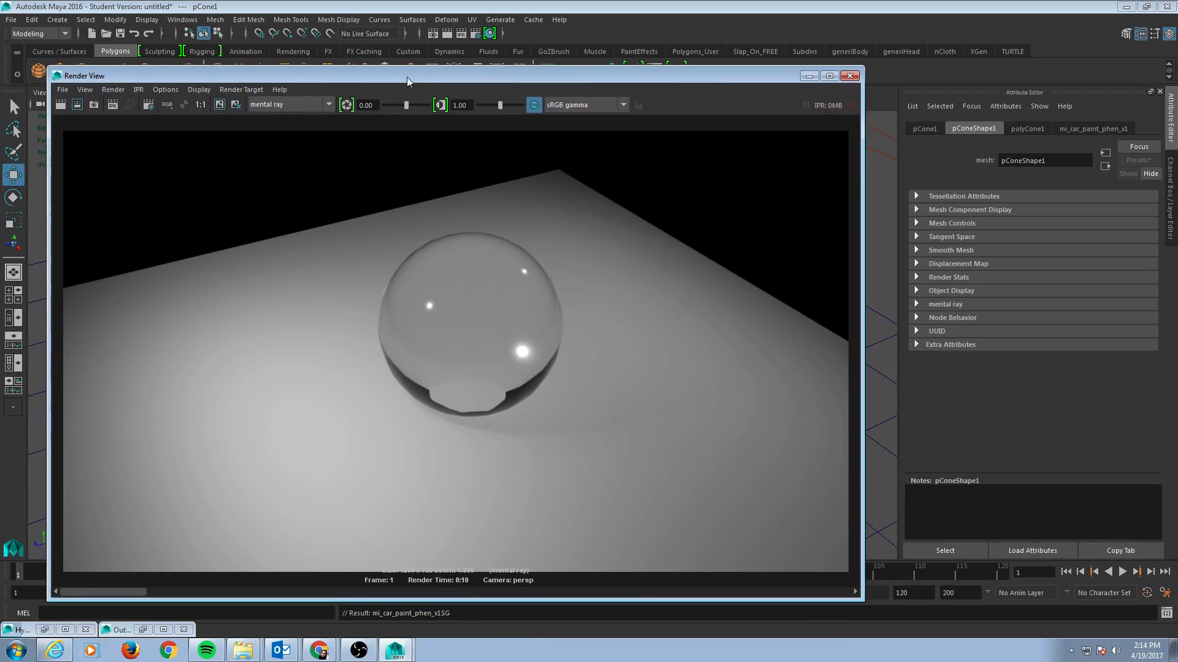
# Render the car-paint cone behind the glass sphere, and render again with the cone moved partly out past the sphere's left side.
pyautogui.click(61, 107)
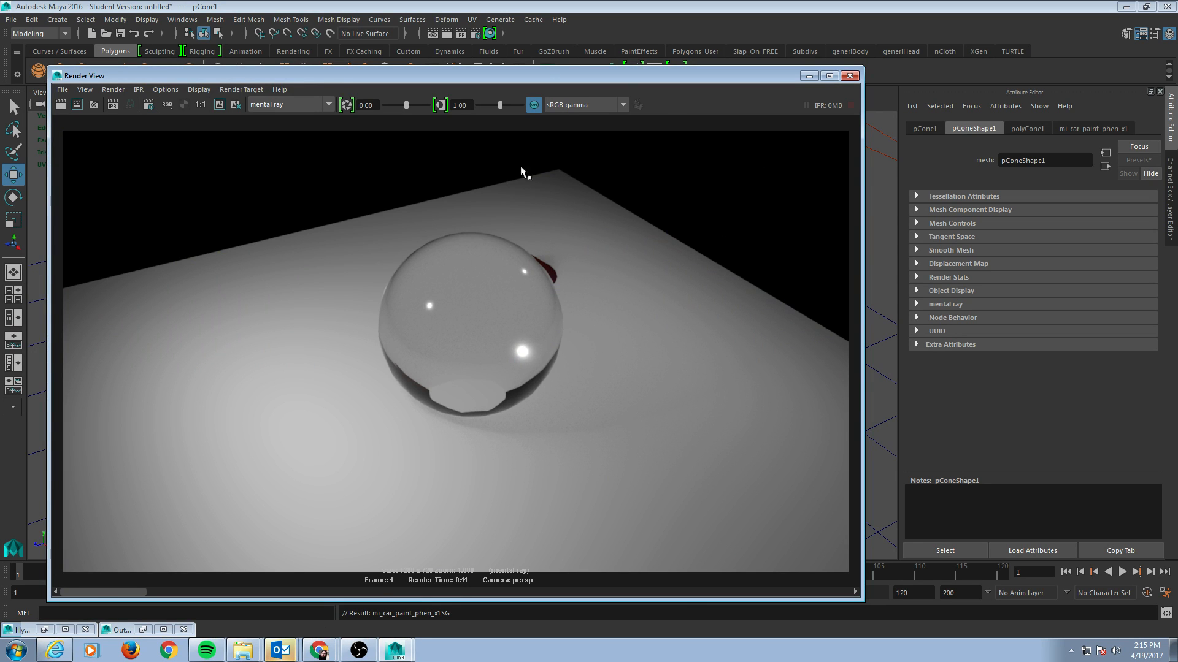
pyautogui.moveTo(757, 75); pyautogui.dragTo(933, 454)
pyautogui.moveTo(491, 268); pyautogui.dragTo(459, 412)
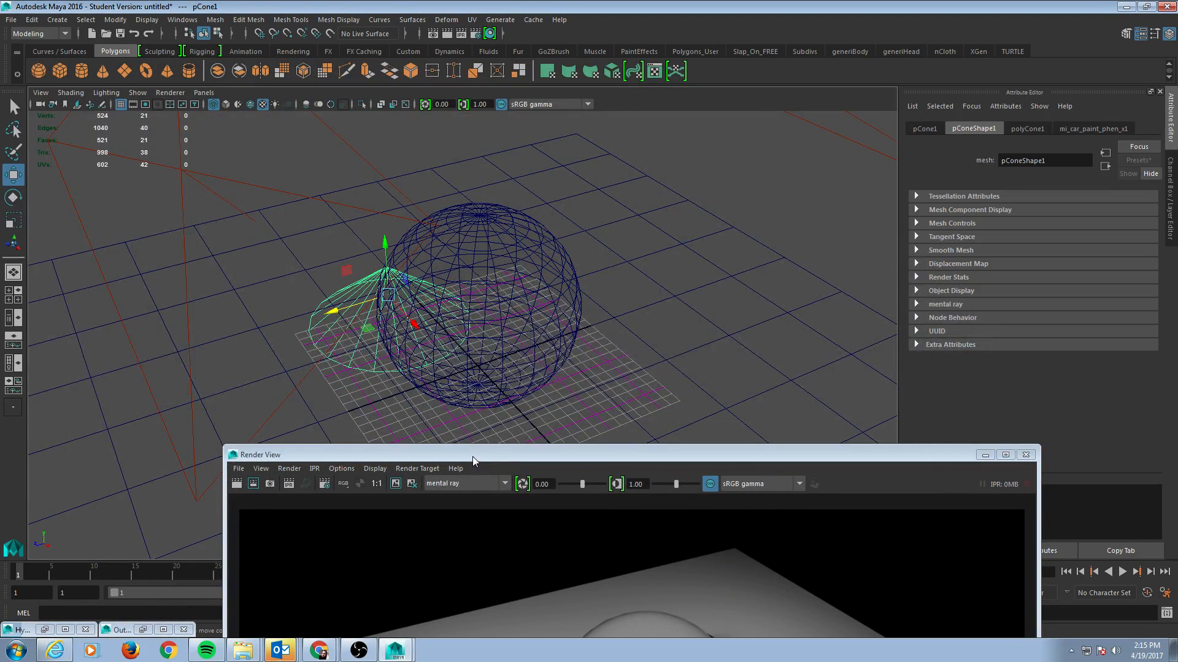
pyautogui.moveTo(472, 456); pyautogui.dragTo(347, 113)
pyautogui.click(116, 141)
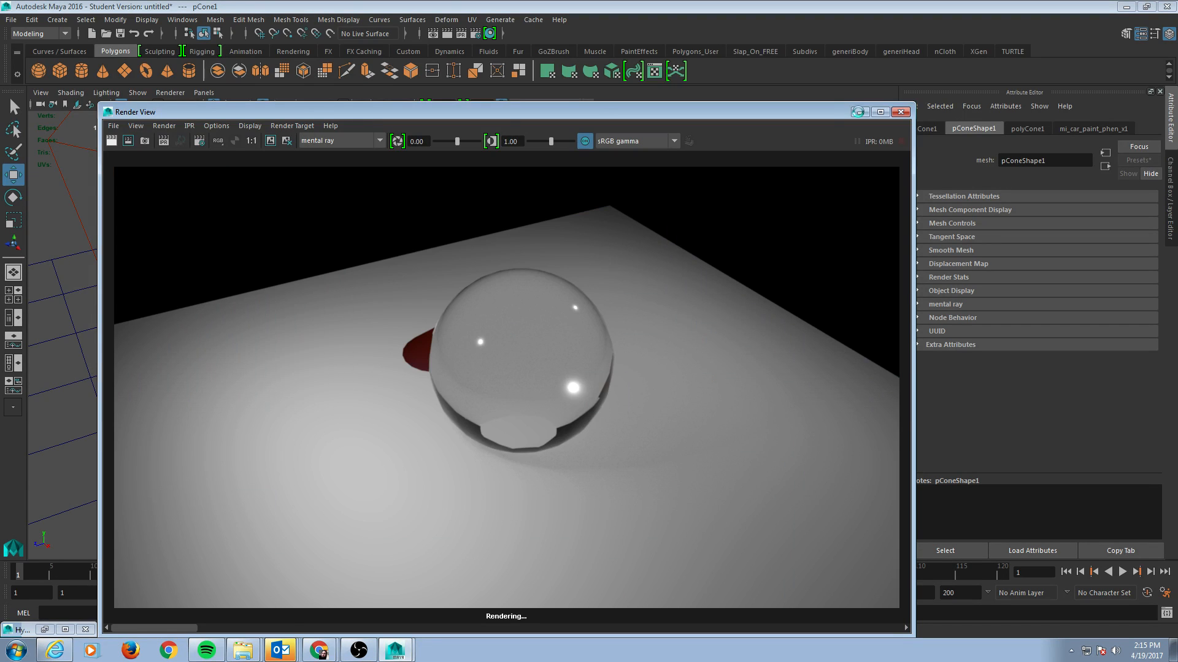
# Move the cone farther back so it clears the sphere's upper outline, and render the frame again.
pyautogui.click(860, 111)
pyautogui.moveTo(570, 287); pyautogui.dragTo(557, 172)
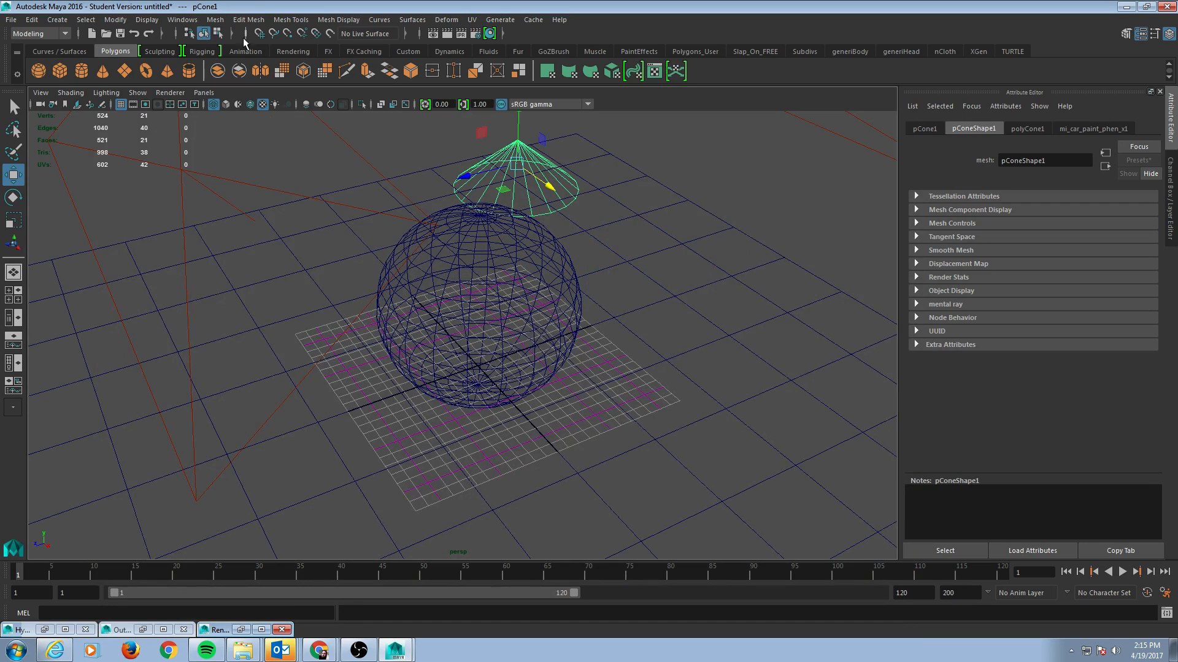
pyautogui.hotkey('alt', 'Tab')
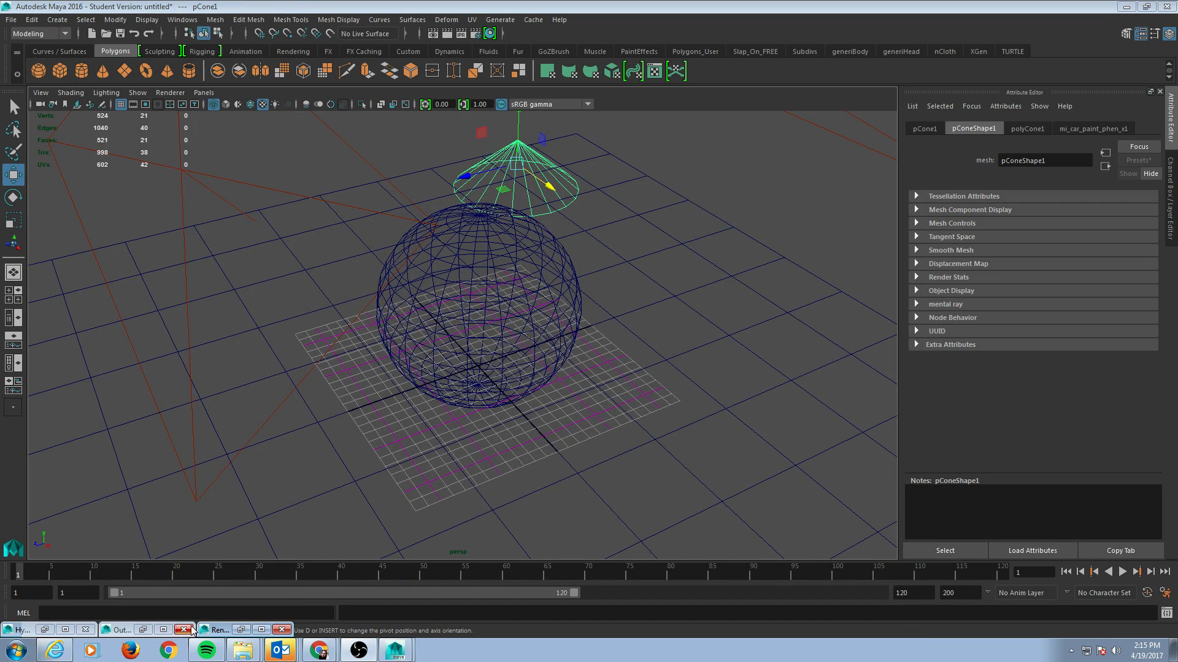
pyautogui.doubleClick(210, 626)
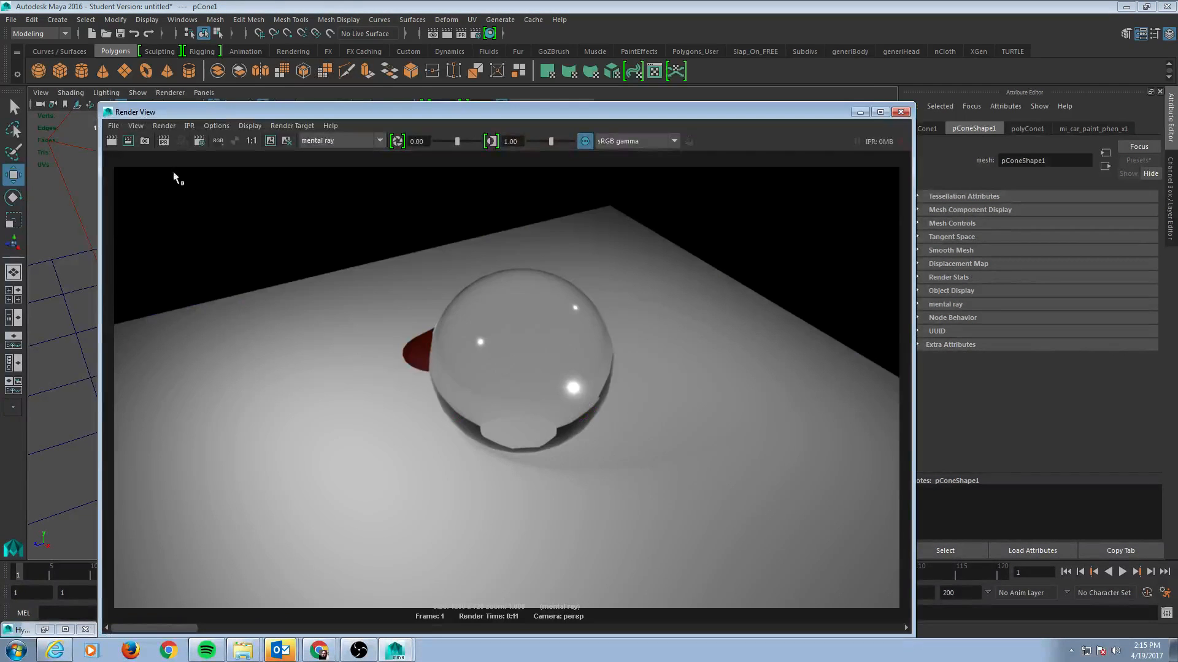
pyautogui.click(111, 140)
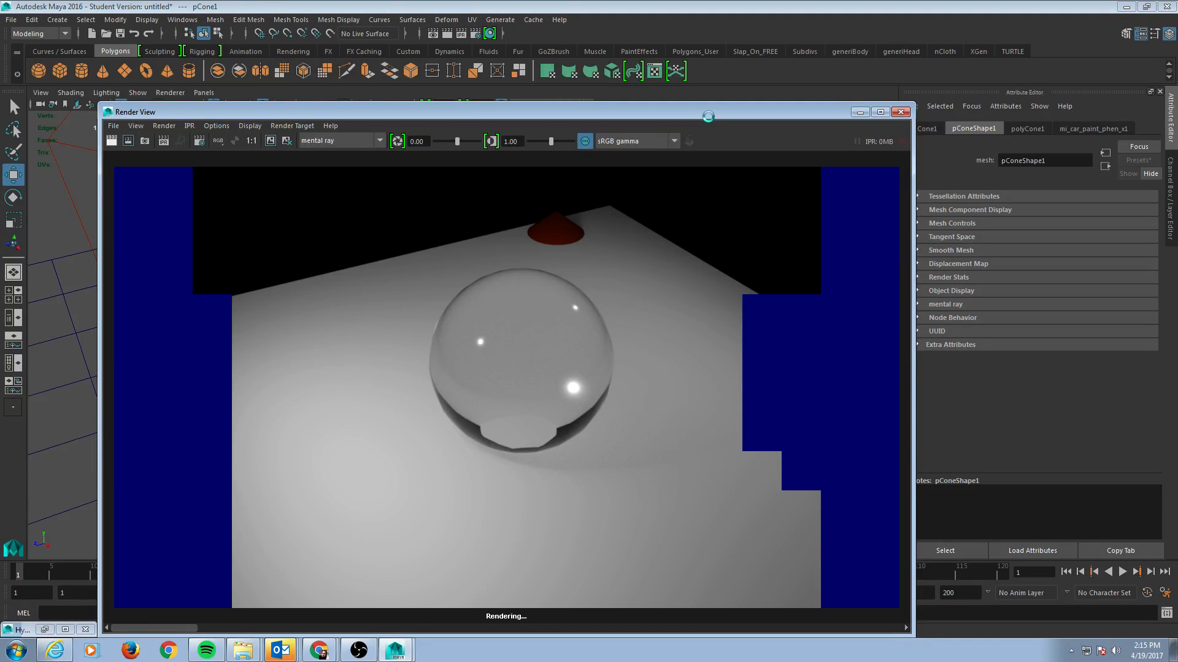
# Move the cone inside the glass sphere and lower the viewing angle on both objects.
pyautogui.click(860, 112)
pyautogui.moveTo(551, 193); pyautogui.dragTo(412, 252)
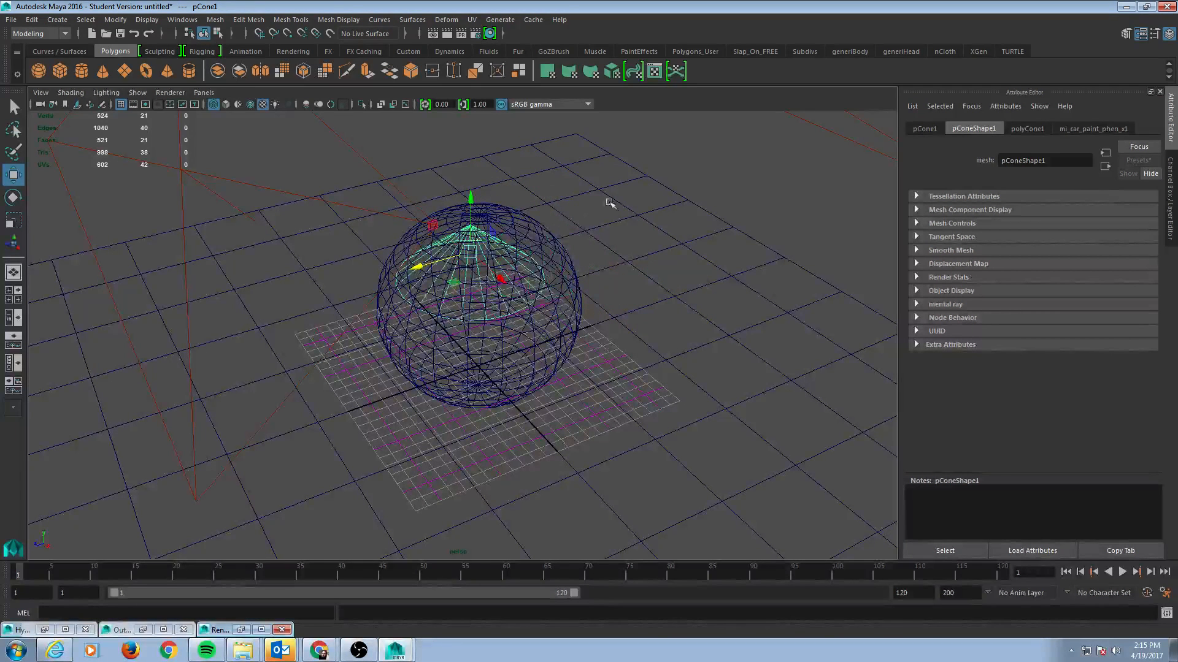
pyautogui.keyDown('alt'); pyautogui.moveTo(639, 318); pyautogui.dragTo(615, 309); pyautogui.keyUp('alt')
# Replace the sphere's mia_material_x1 settings with the GlassThin preset and render the cone through it from a lower angle.
pyautogui.click(1101, 129)
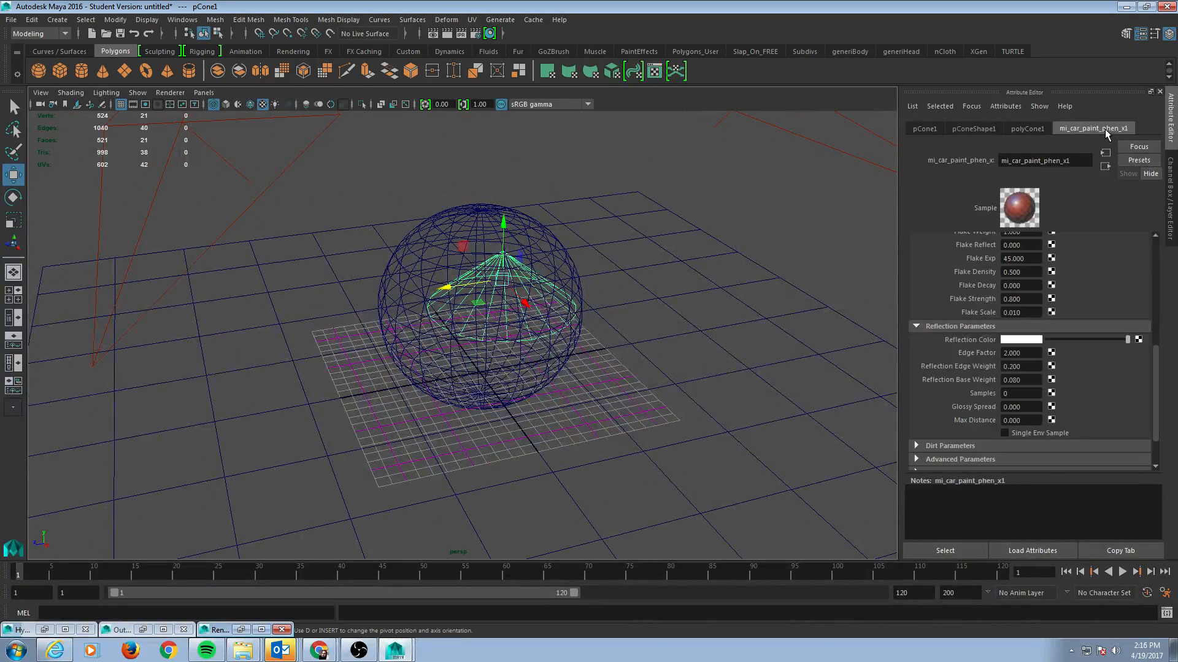
pyautogui.click(541, 247)
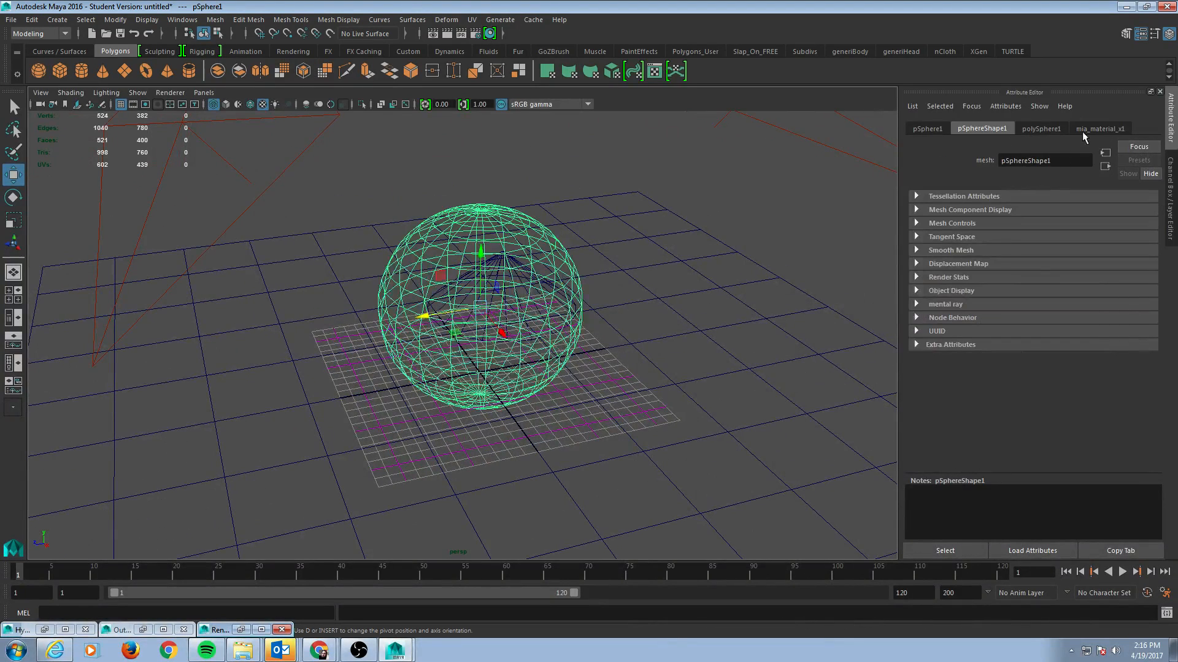
pyautogui.click(1100, 129)
pyautogui.click(1139, 160)
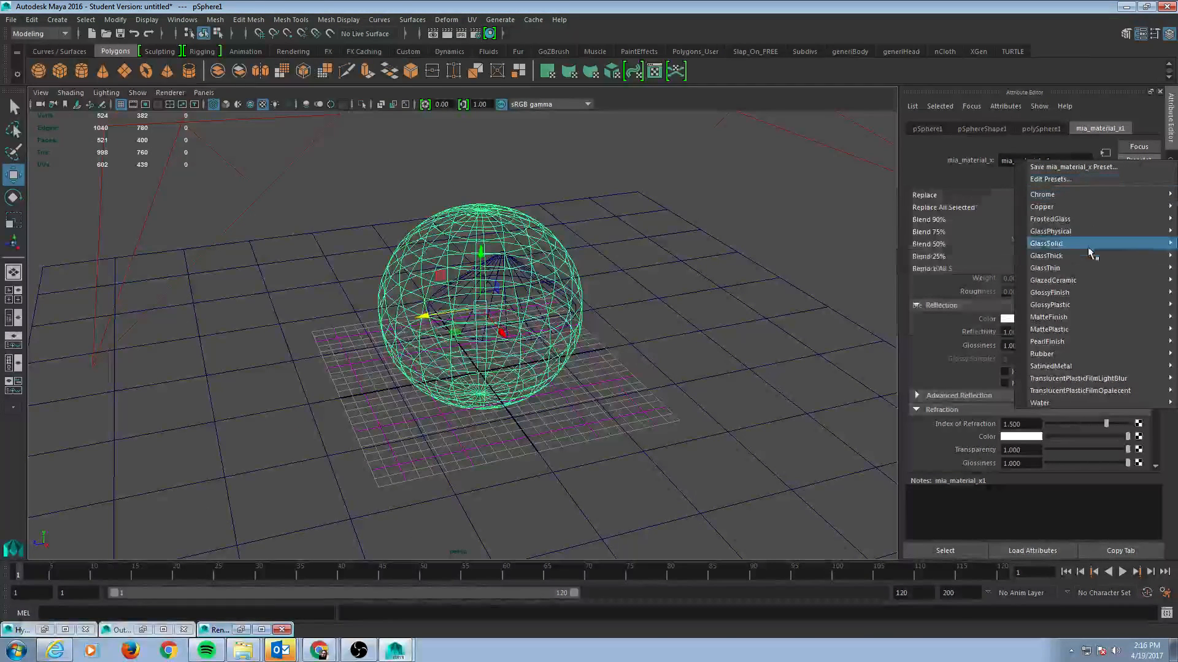
pyautogui.moveTo(1080, 270)
pyautogui.click(924, 269)
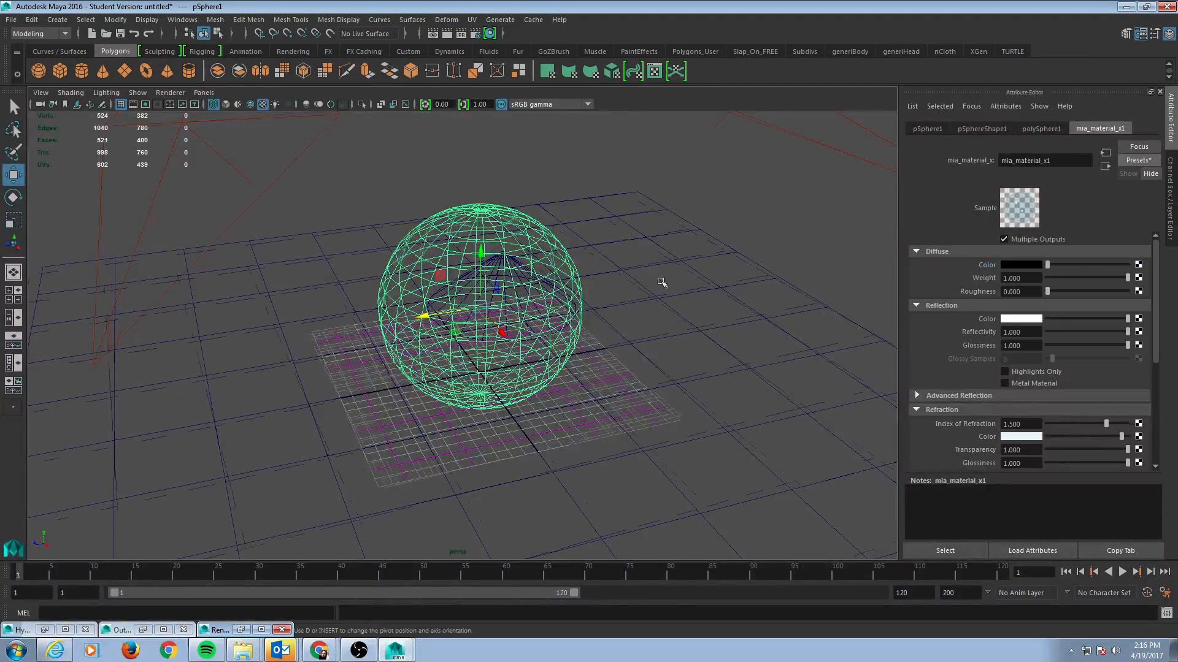
pyautogui.keyDown('alt'); pyautogui.moveTo(660, 281); pyautogui.dragTo(657, 255); pyautogui.keyUp('alt')
pyautogui.click(447, 35)
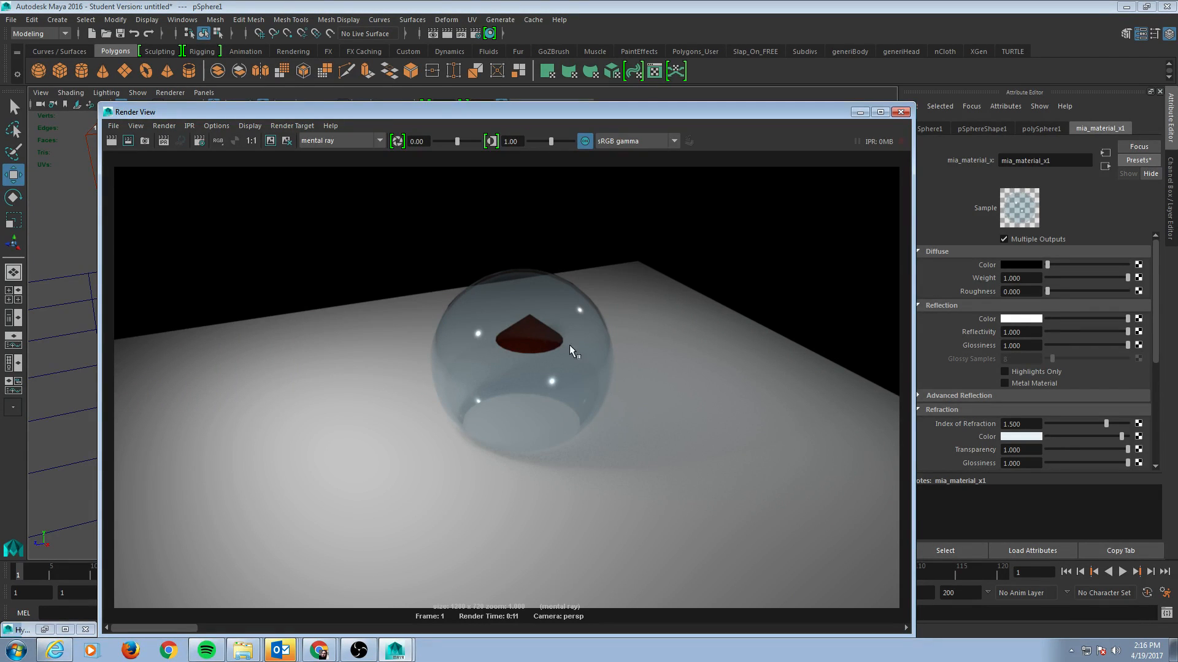
# Replace the sphere's material settings with the GlazedCeramic preset and render the result.
pyautogui.click(1128, 158)
pyautogui.moveTo(1073, 300)
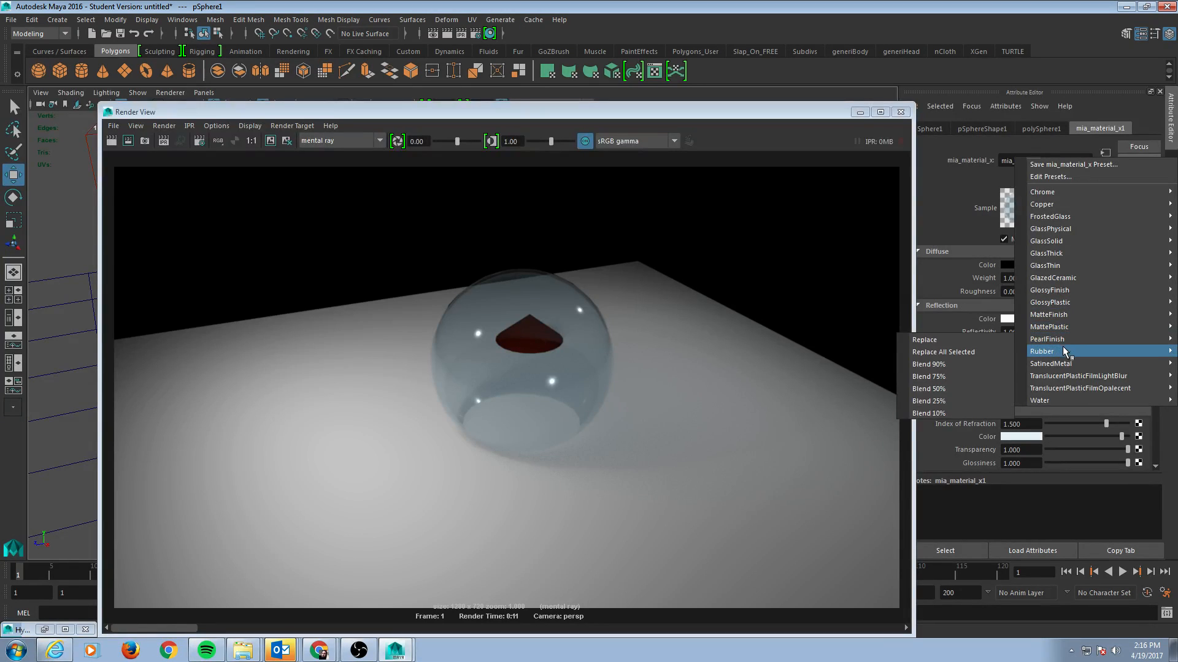
pyautogui.moveTo(1063, 347)
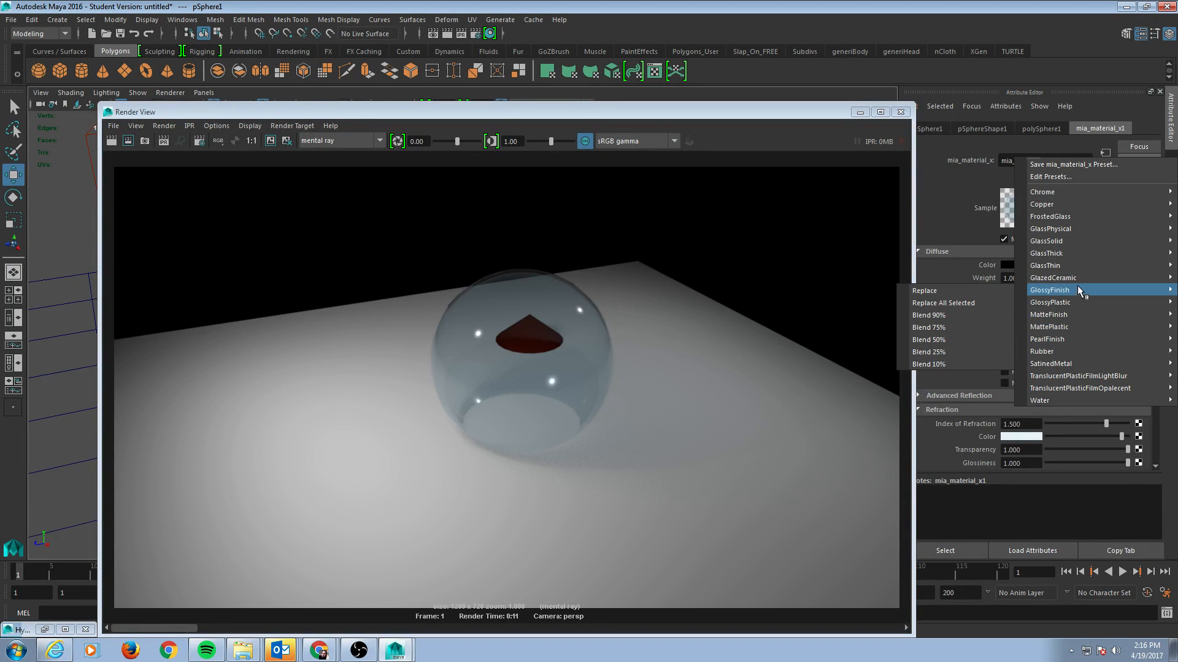
pyautogui.moveTo(1080, 278)
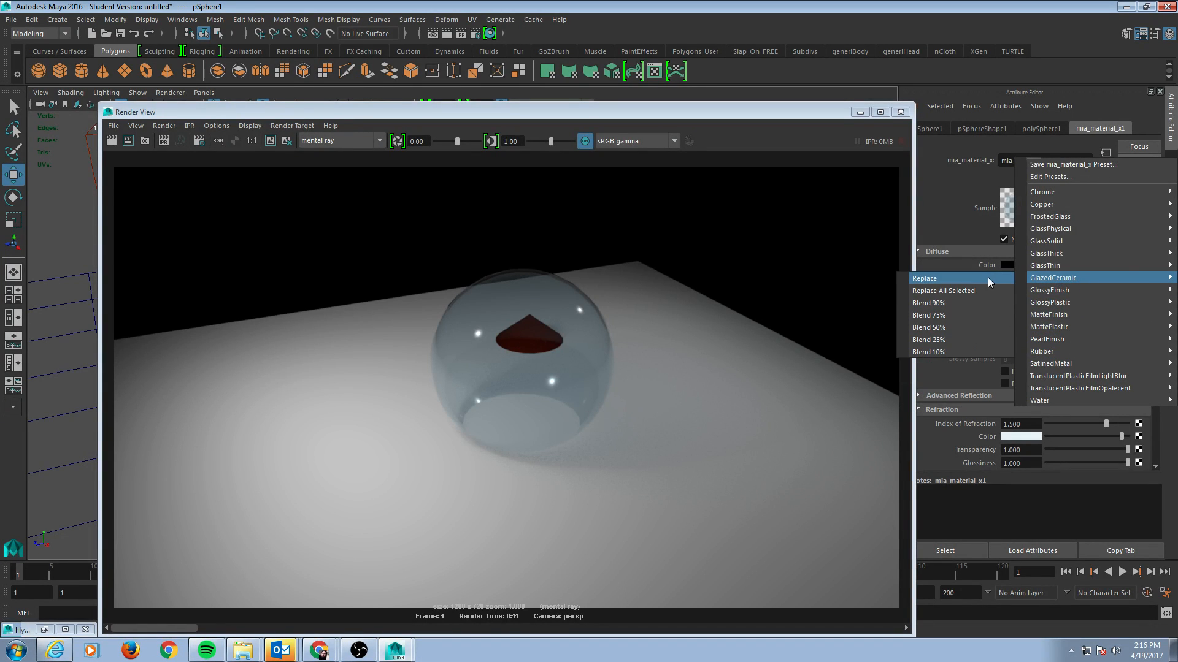
pyautogui.click(929, 279)
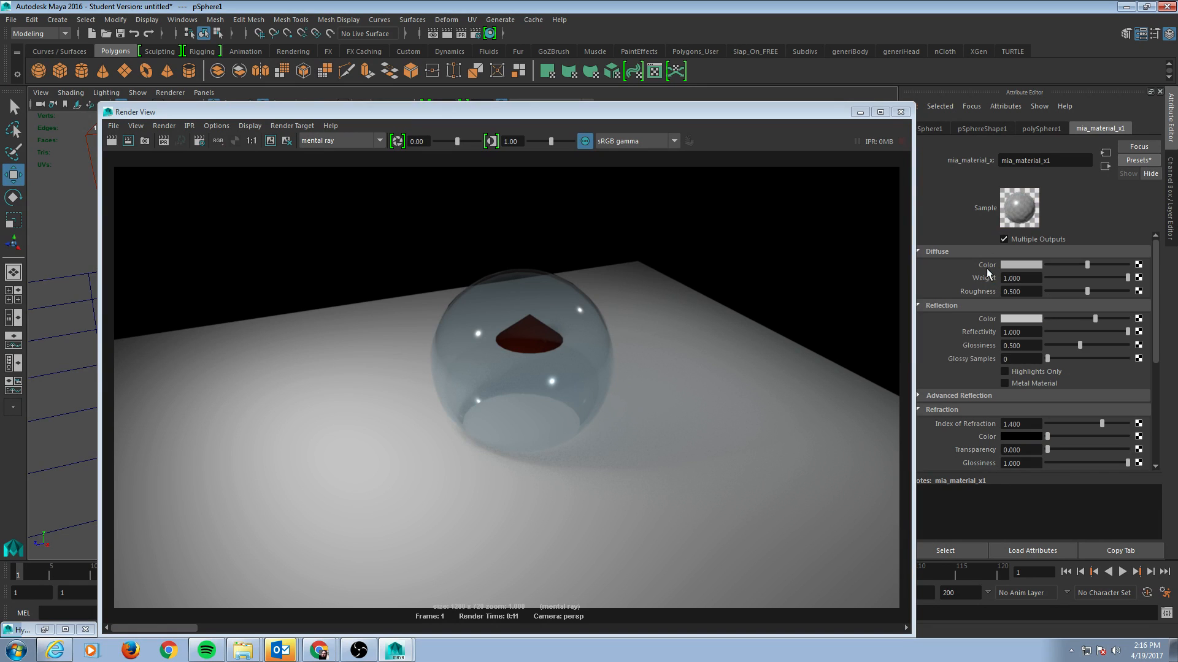
pyautogui.click(112, 140)
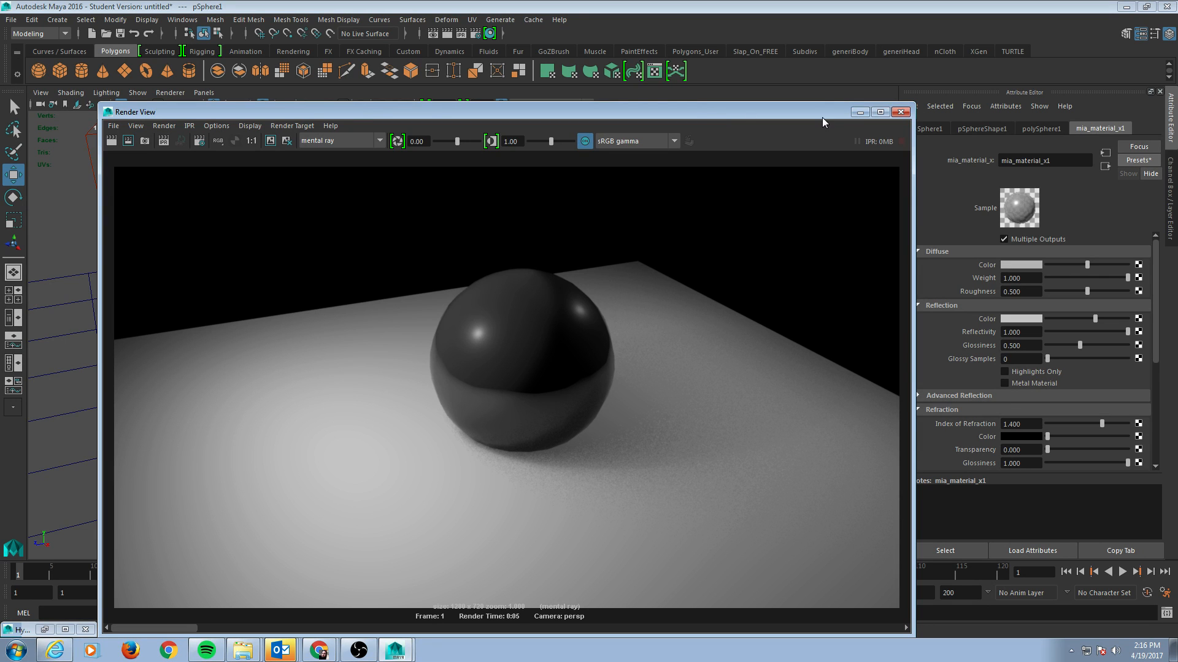
pyautogui.moveTo(820, 116); pyautogui.dragTo(797, 131)
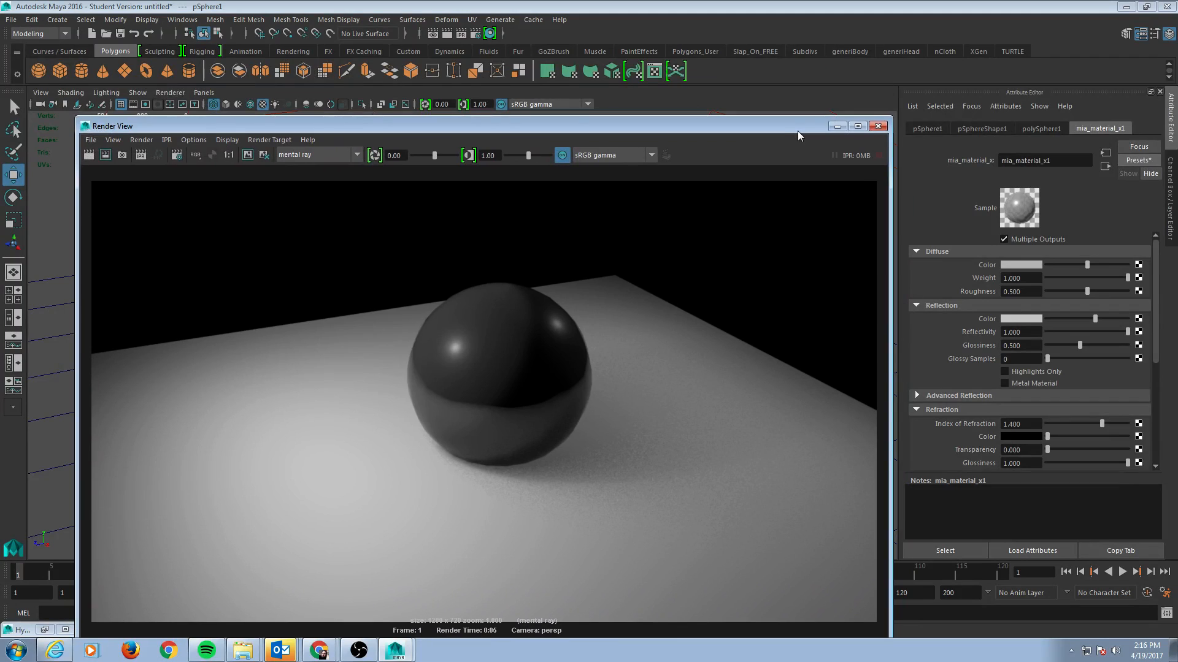